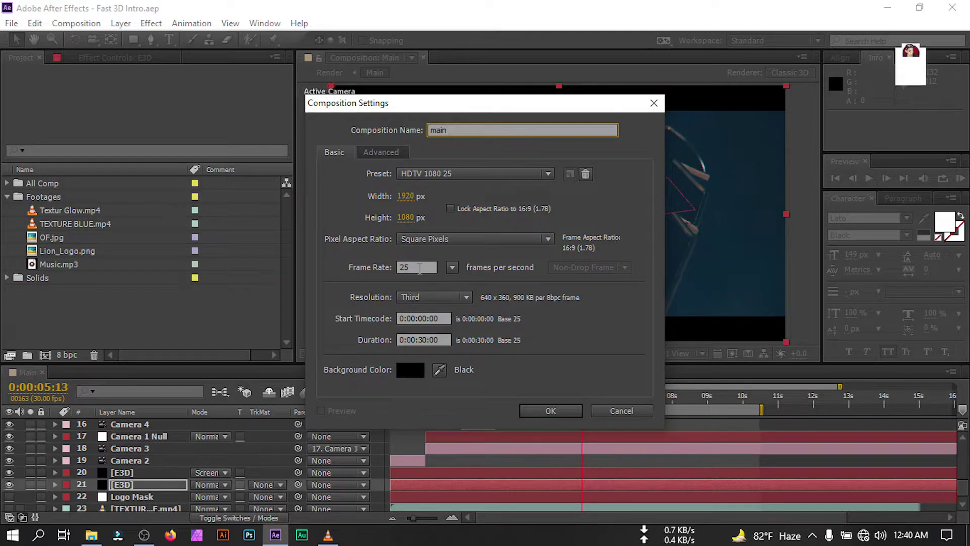
Create the 1920 x 1080 composition main at 25 frames per second with a duration of 20 seconds.
left_click(417, 268)
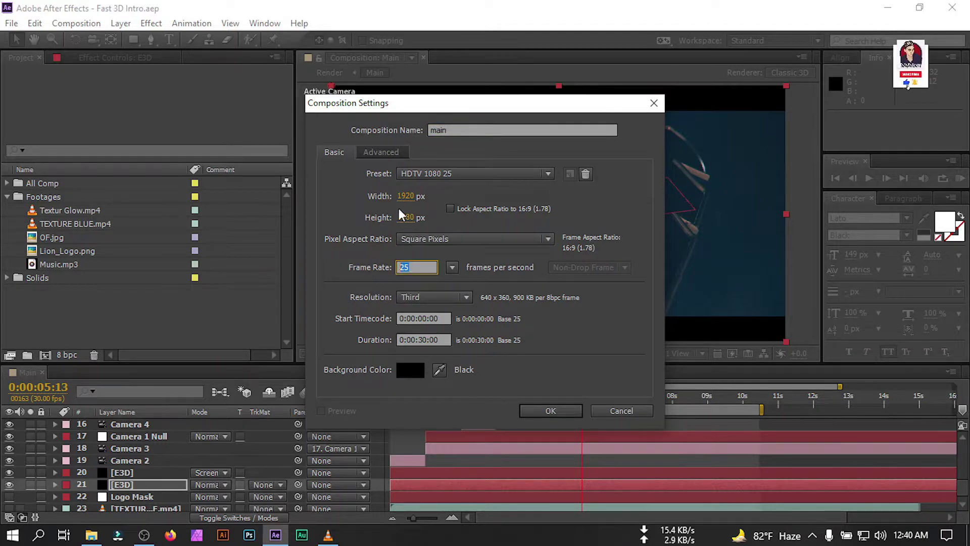
left_click(368, 266)
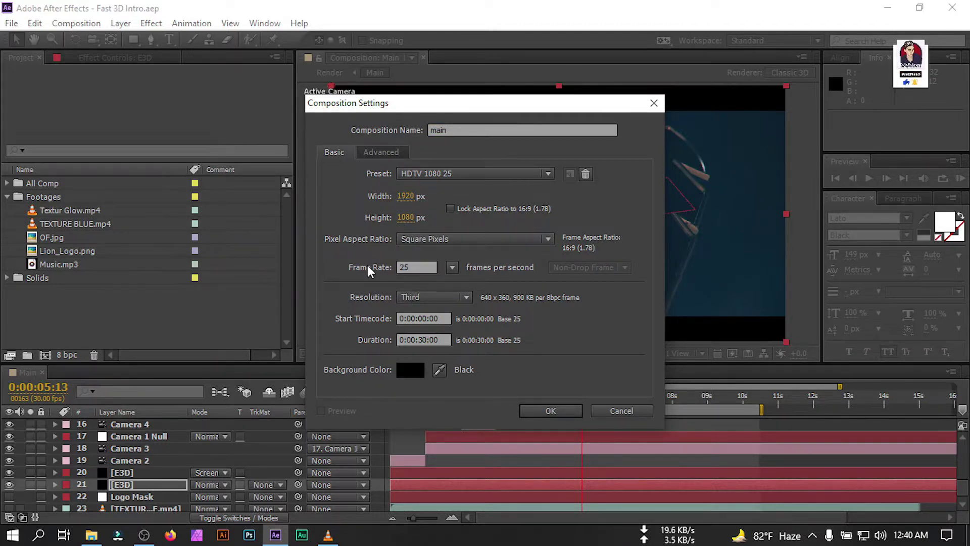
left_click(421, 341)
left_click(541, 407)
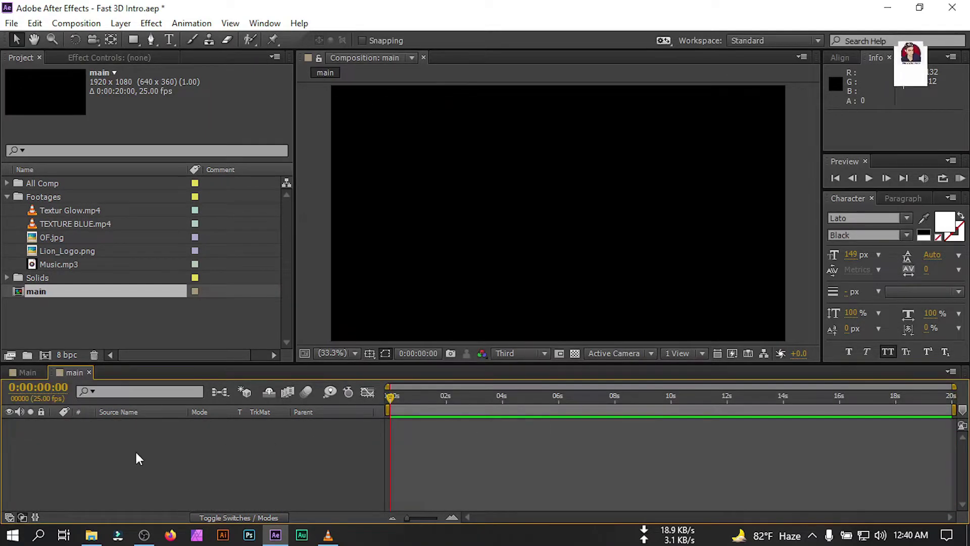
Add Lion_Logo.png to the main composition and show the transparency grid behind it.
left_click(46, 248)
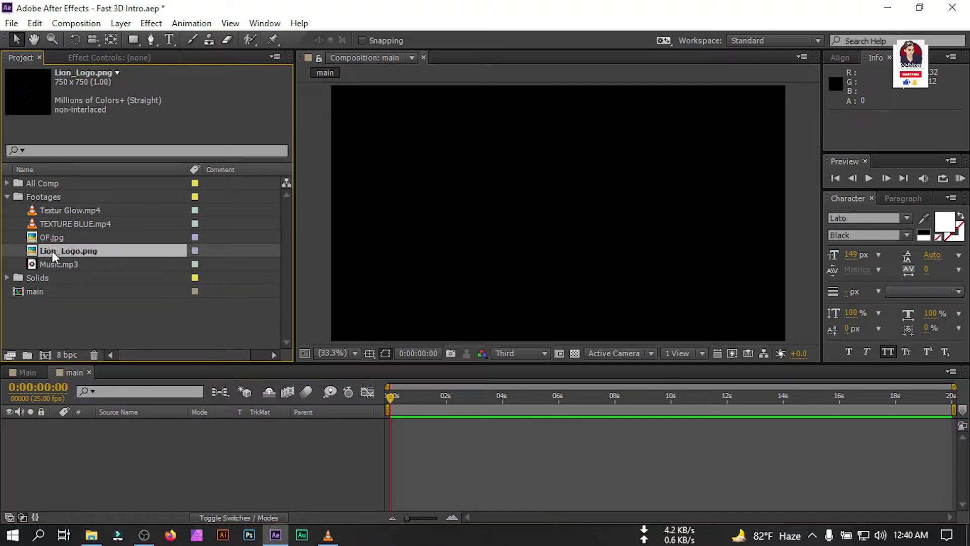
left_click_drag(53, 250, 570, 355)
left_click(574, 353)
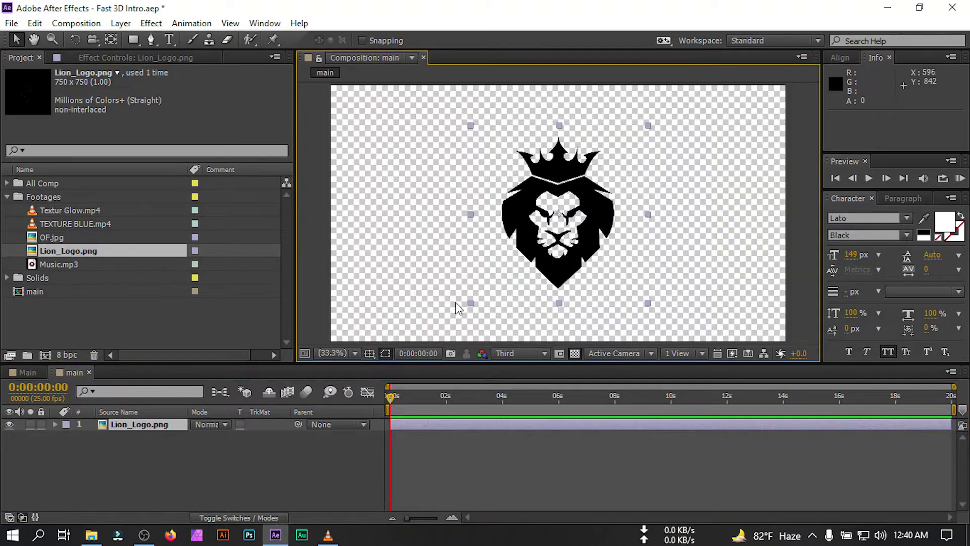
Auto-trace the Lion_Logo.png layer on its Alpha channel for the current frame, applying the masks to a new layer.
left_click(131, 430)
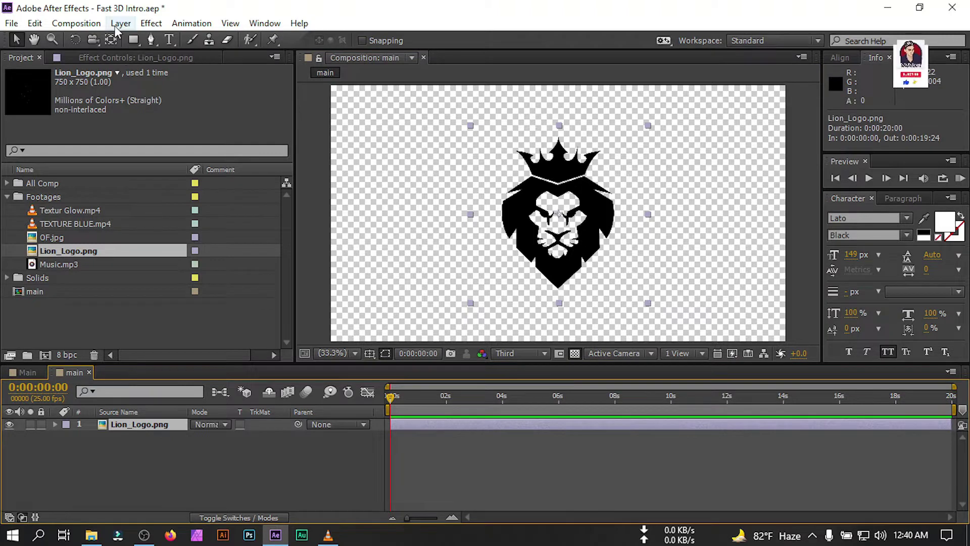
left_click(121, 23)
left_click(145, 523)
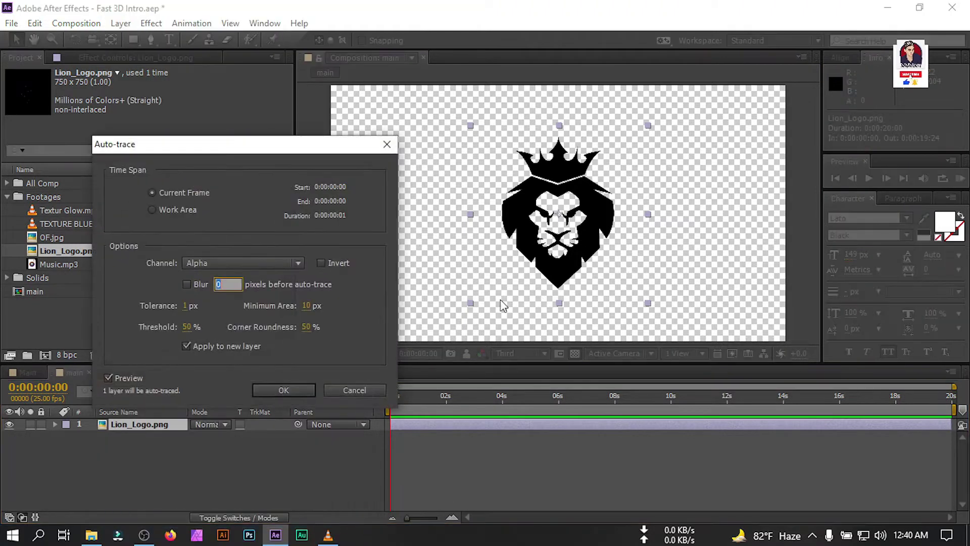
left_click(189, 265)
left_click(212, 260)
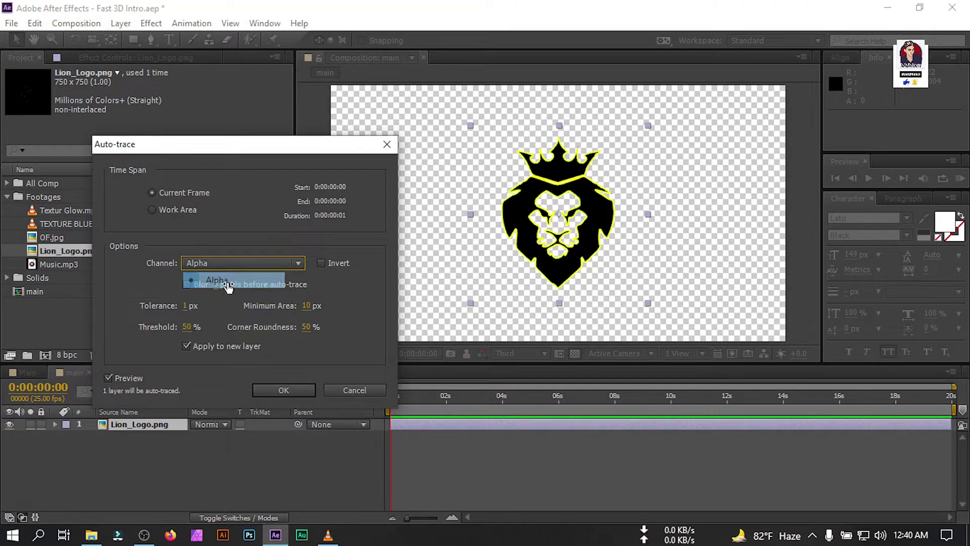
left_click(186, 347)
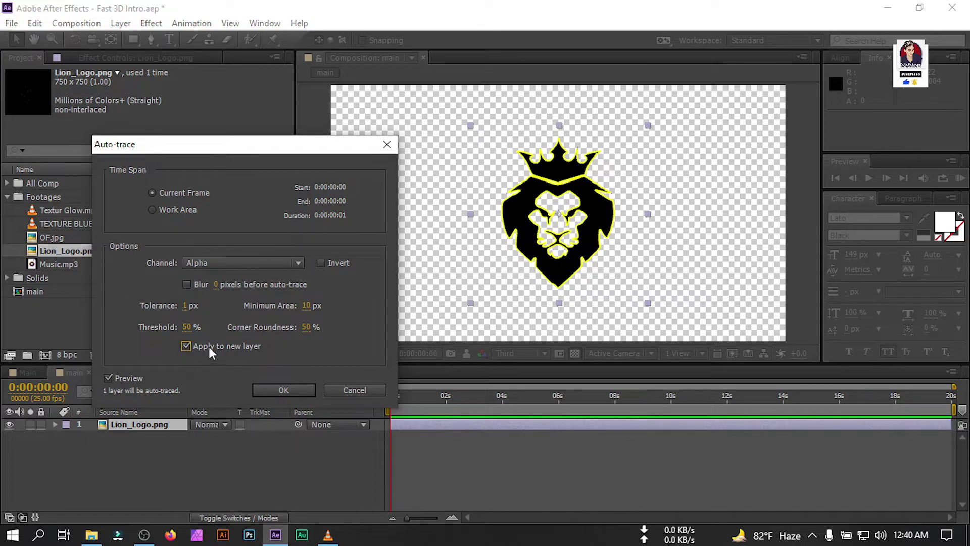
left_click(283, 389)
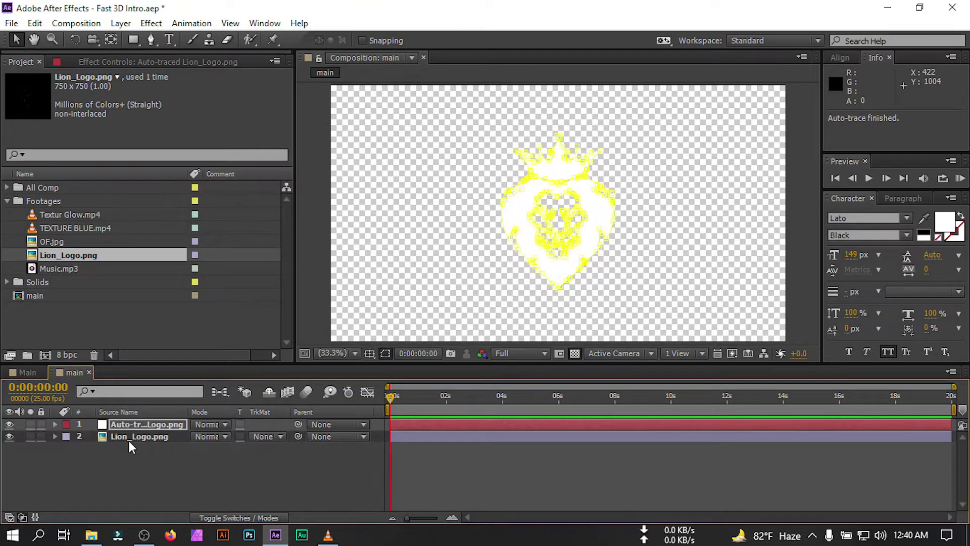
Delete the original Lion_Logo.png layer from the composition and turn off the transparency grid.
key("Delete")
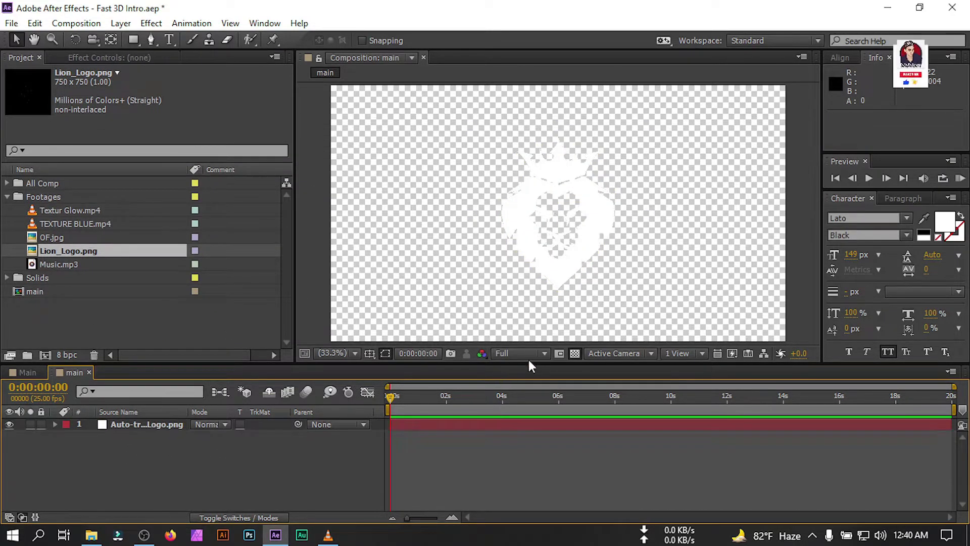
left_click(575, 353)
Rename the auto-traced logo layer to Logo Mask and hide it.
left_click(131, 424)
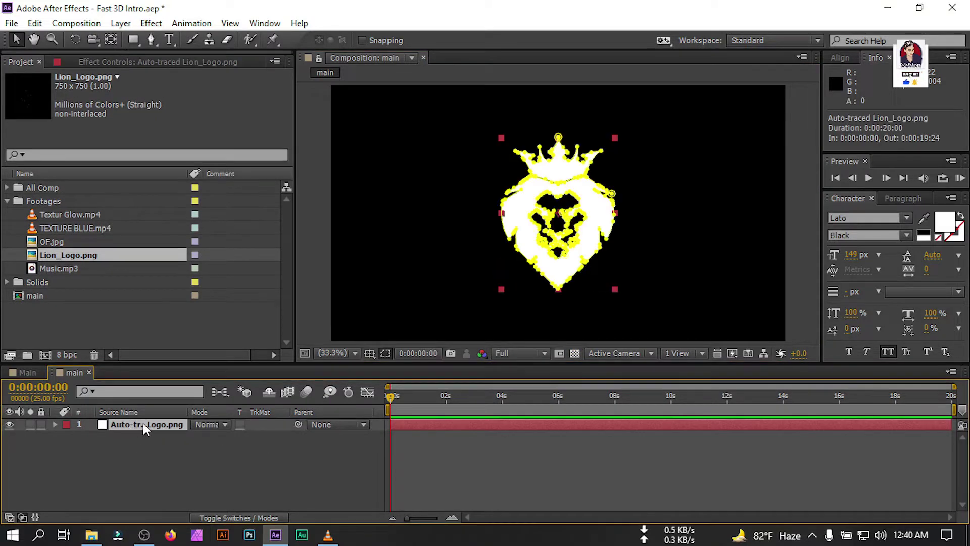
right_click(141, 423)
left_click(348, 91)
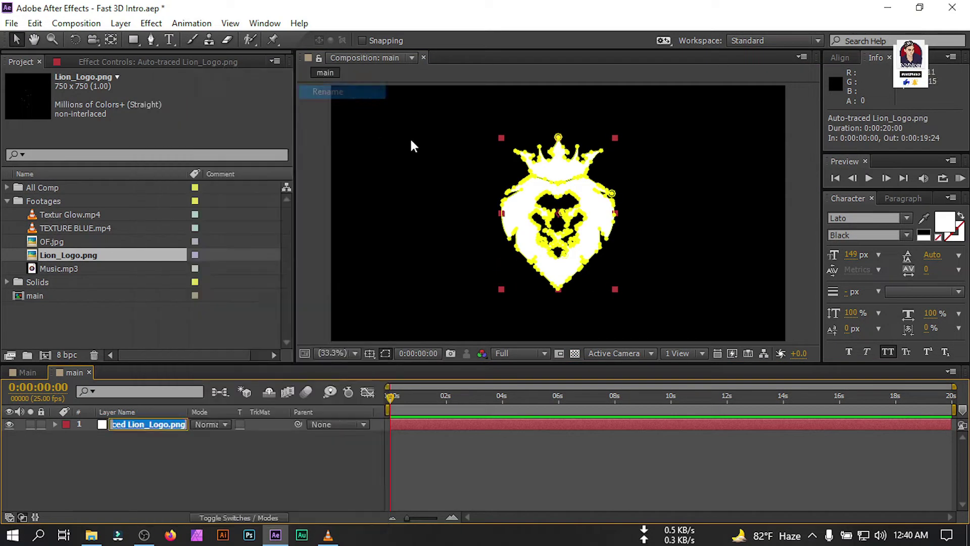
type("Logo")
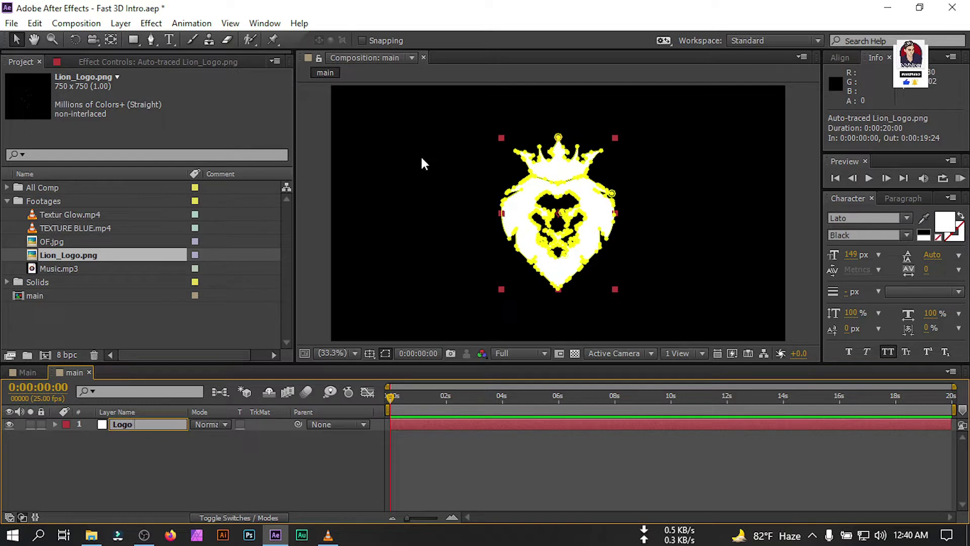
type(" Mask")
key("Return")
left_click(9, 425)
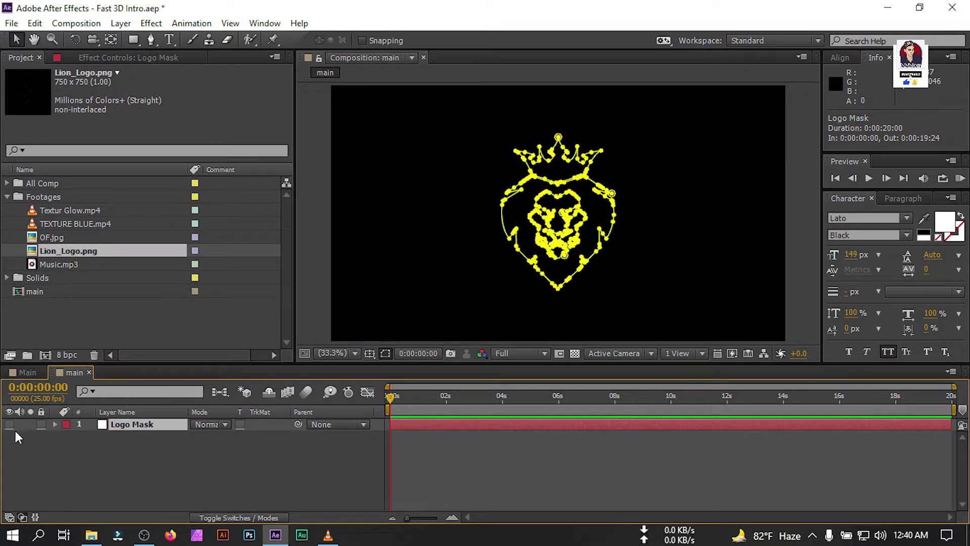
Create a black 1920 x 1080 solid layer named Element 3D.
left_click(62, 469)
right_click(62, 469)
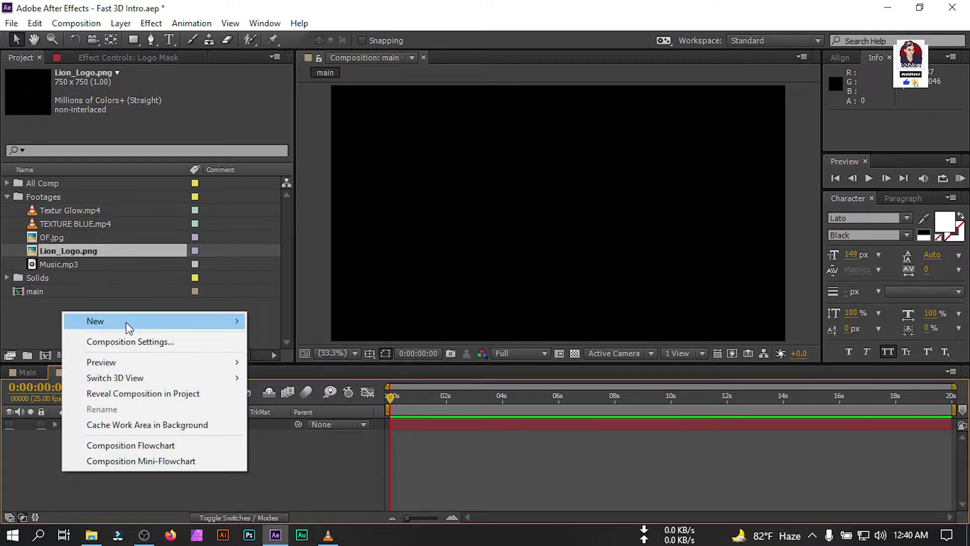
mouse_move(126, 321)
left_click(279, 358)
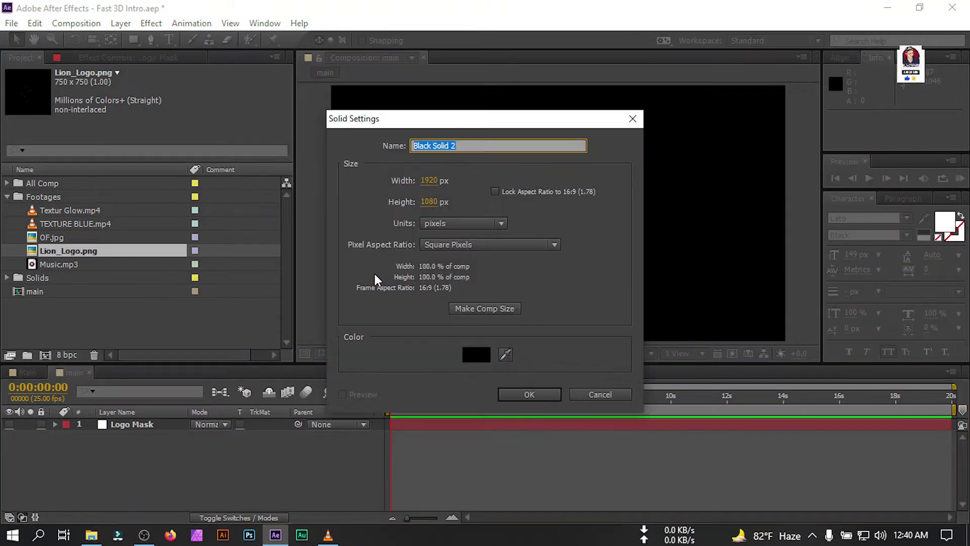
type("Element 3D")
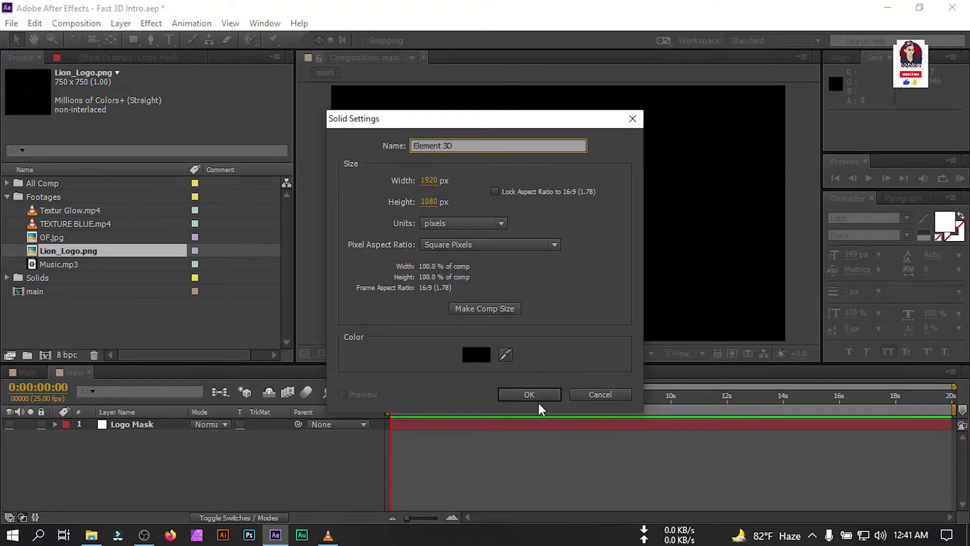
left_click(533, 393)
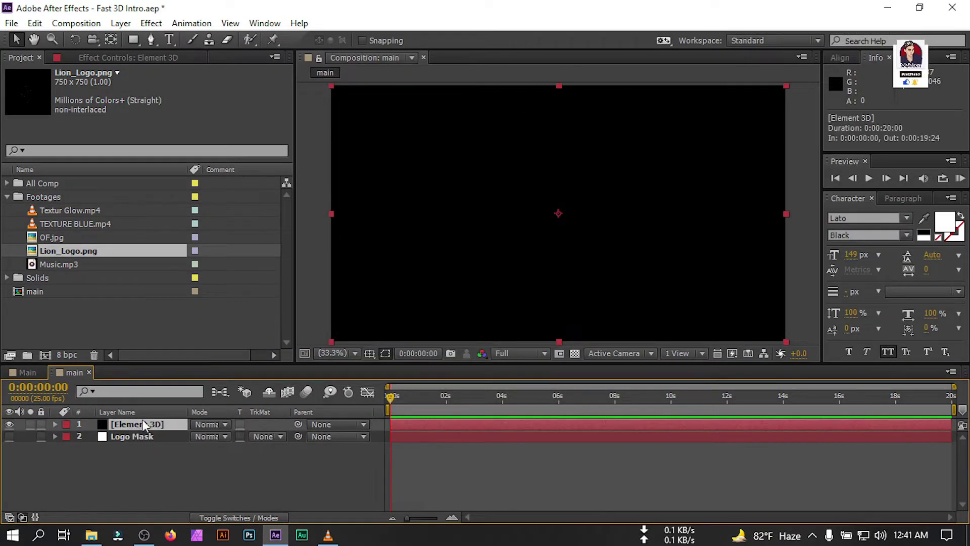
Apply the Video Copilot Element effect to the Element 3D layer.
left_click(129, 57)
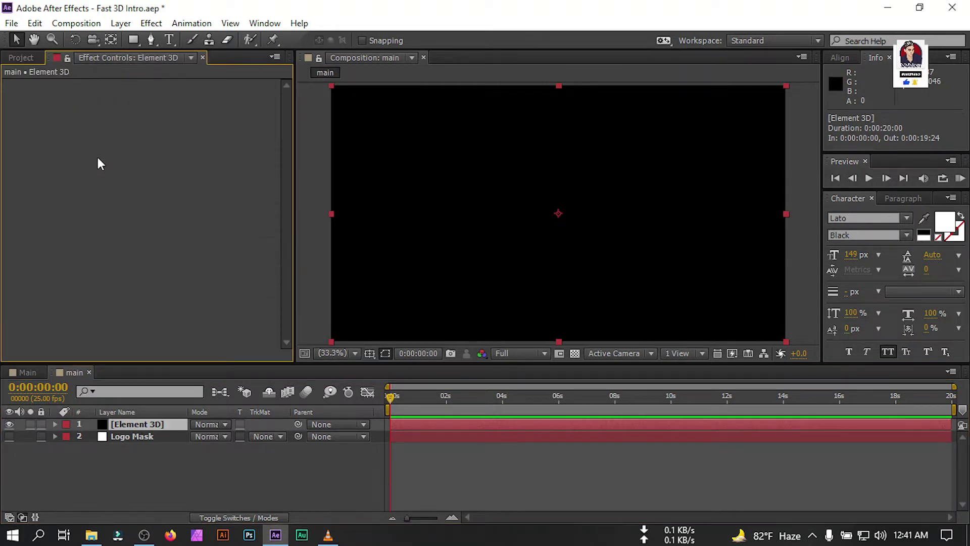
right_click(71, 97)
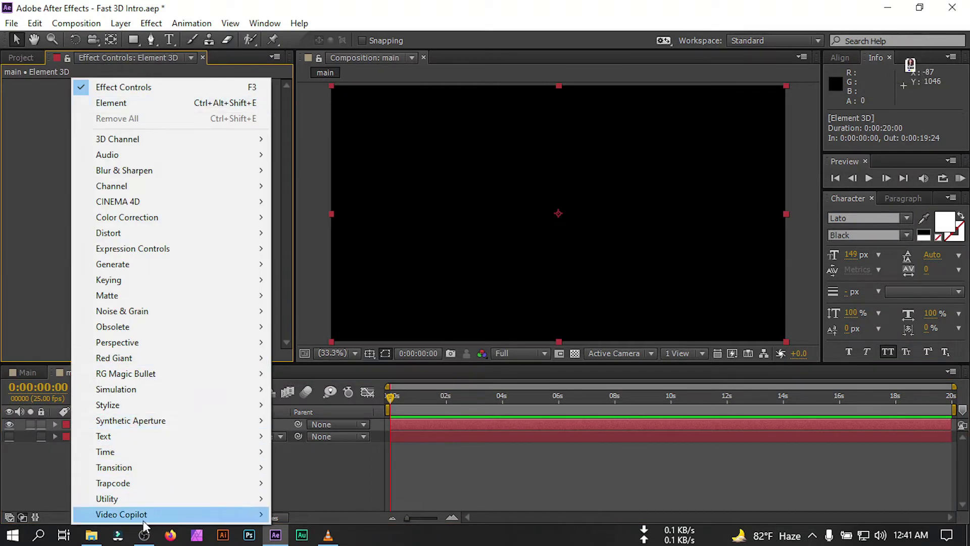
mouse_move(161, 515)
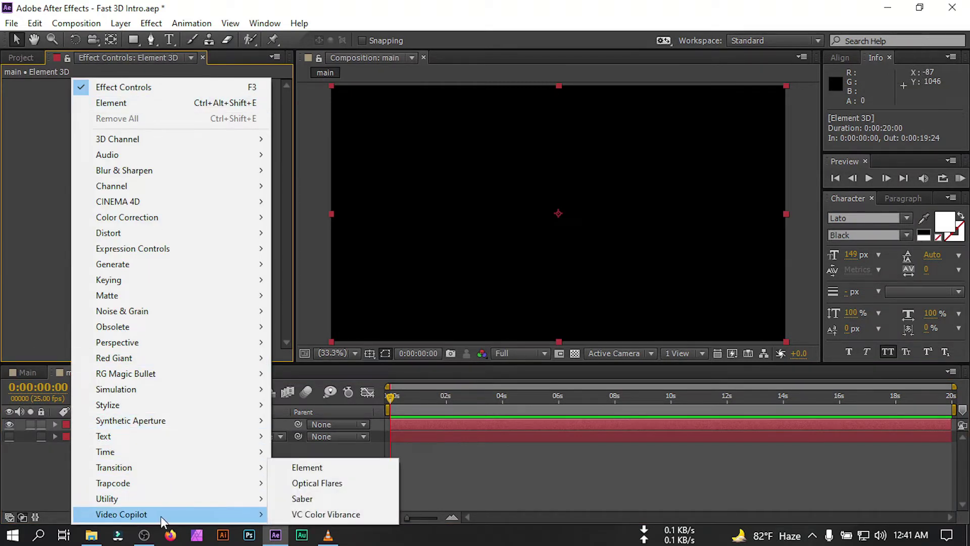
left_click(303, 467)
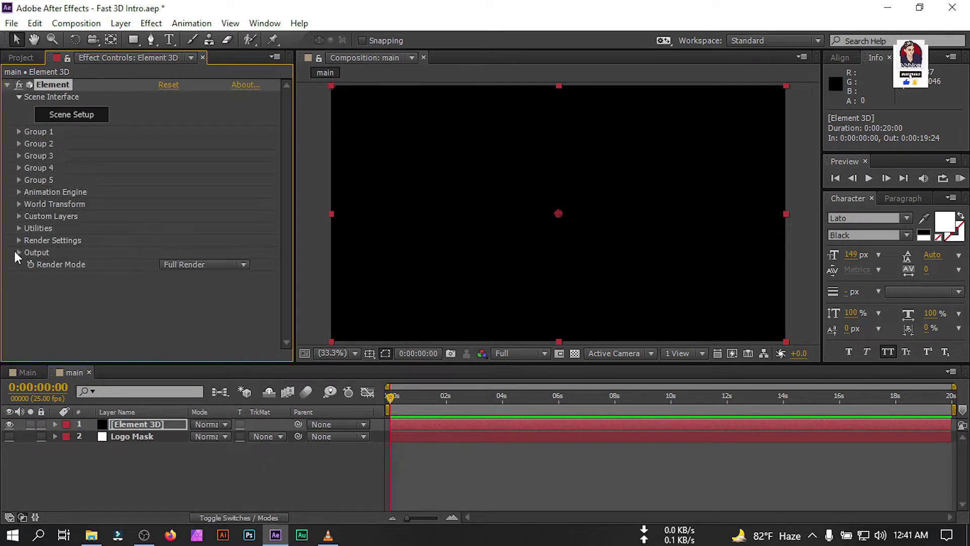
Assign Logo Mask as Path Layer 1 in the Element effect's custom text and masks.
left_click(19, 218)
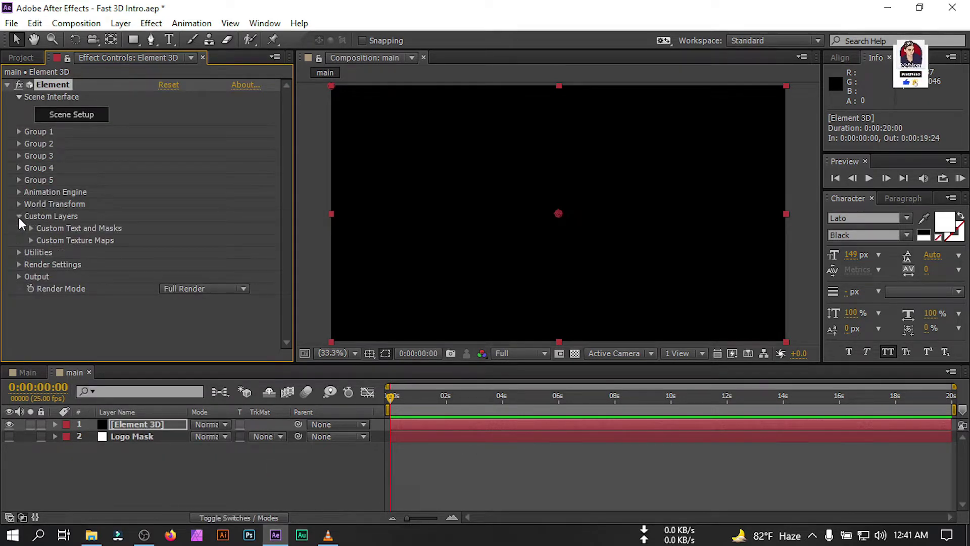
left_click(32, 228)
scroll(61, 218, "down", 2)
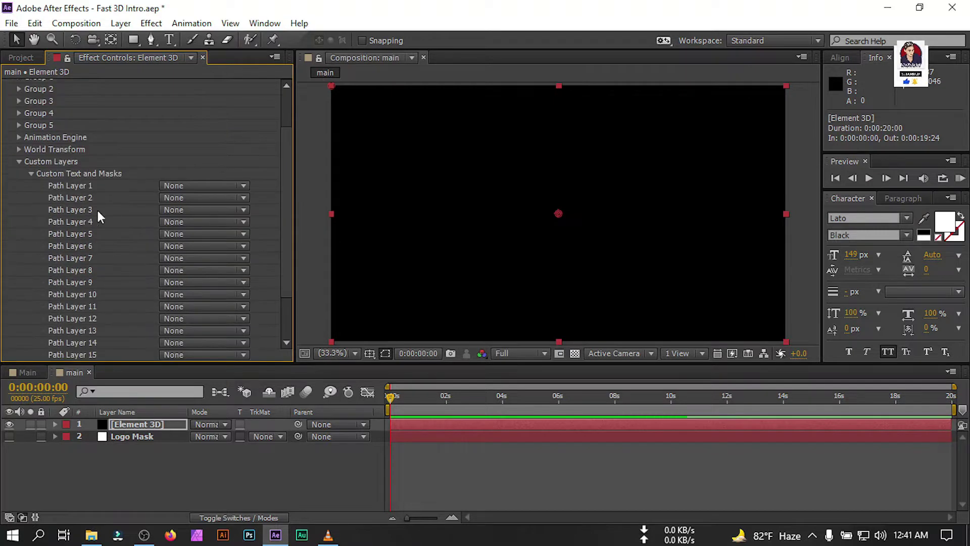
left_click(181, 187)
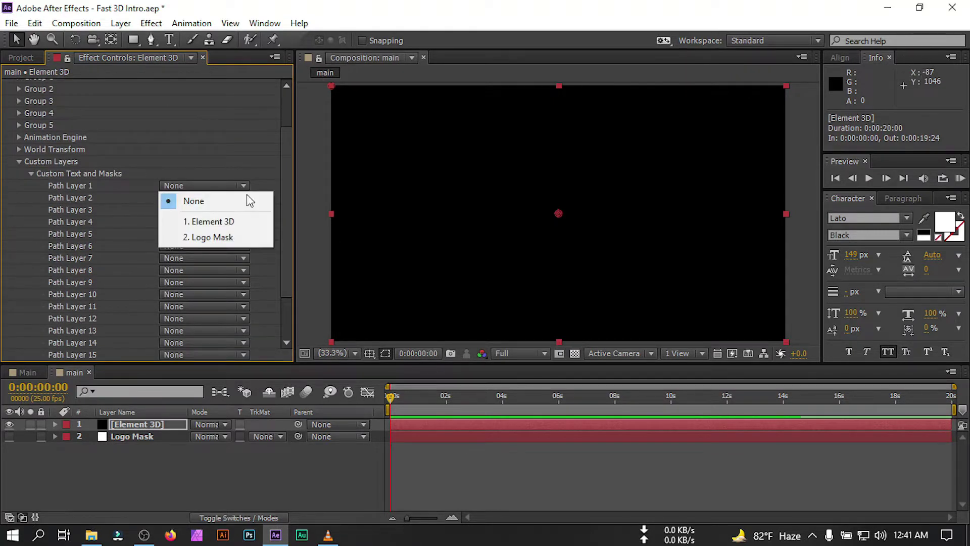
left_click(216, 236)
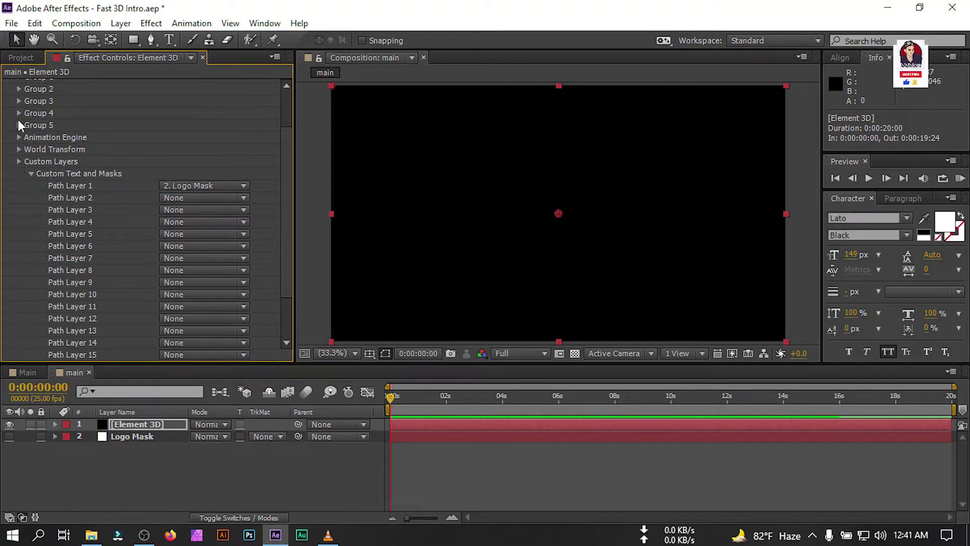
Add TEXTURE BLUE.mp4 to the composition below the Logo Mask layer and hide it.
left_click(21, 57)
left_click(53, 310)
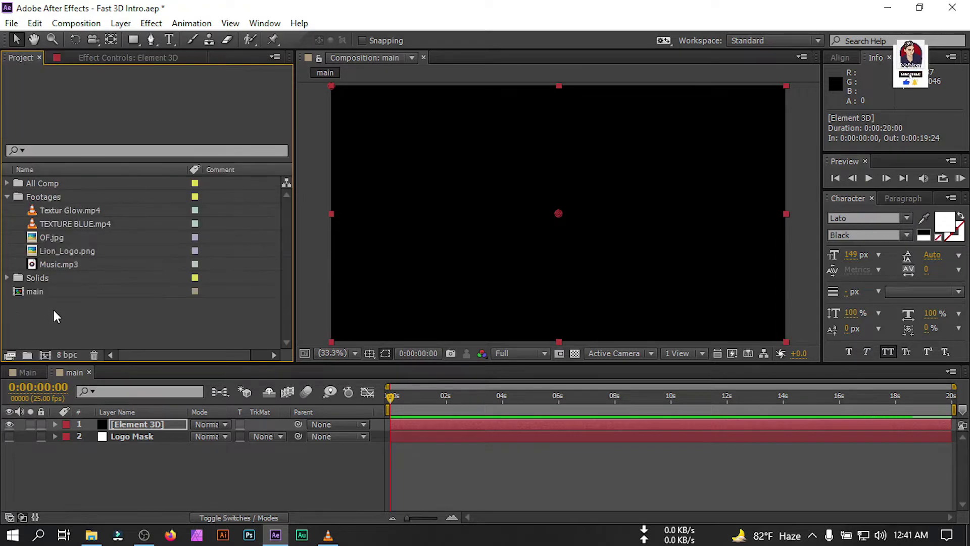
left_click(58, 225)
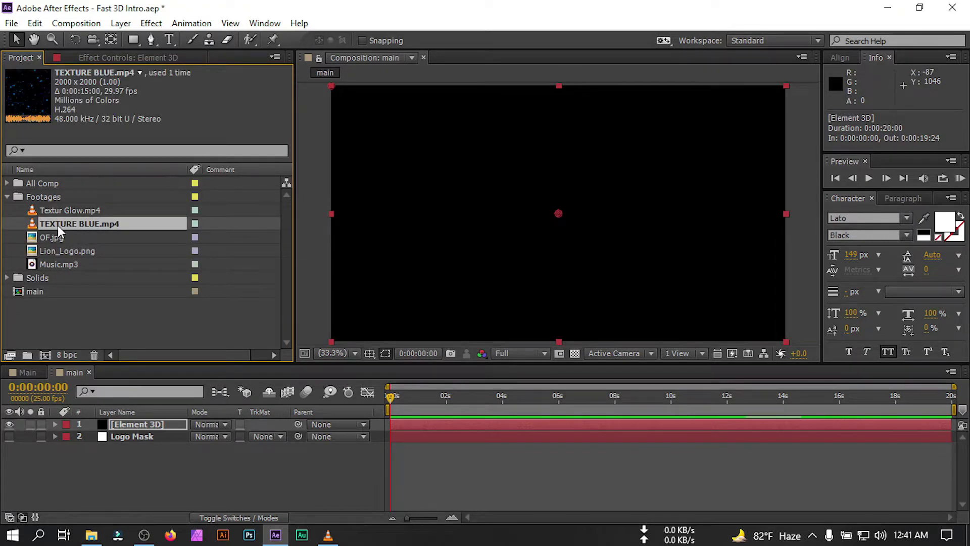
left_click_drag(57, 225, 112, 448)
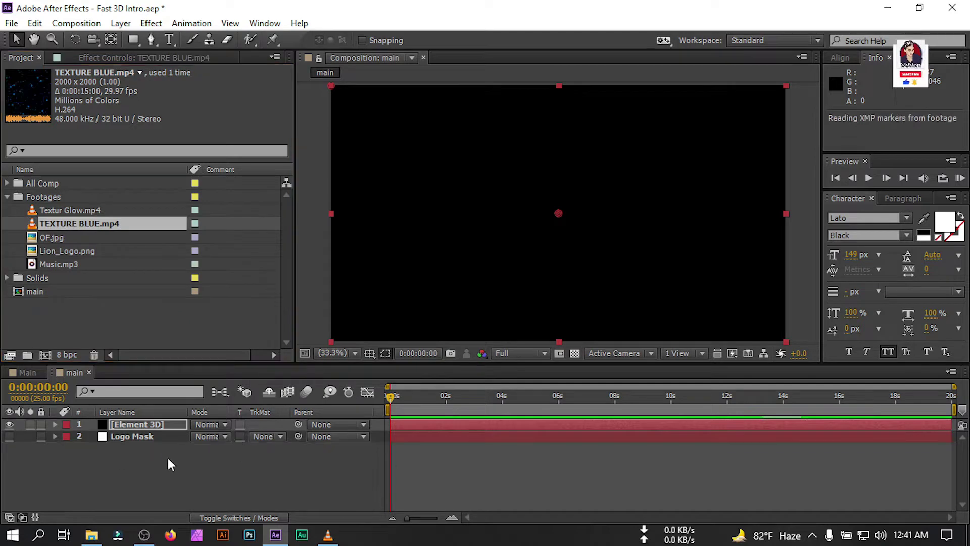
left_click(9, 449)
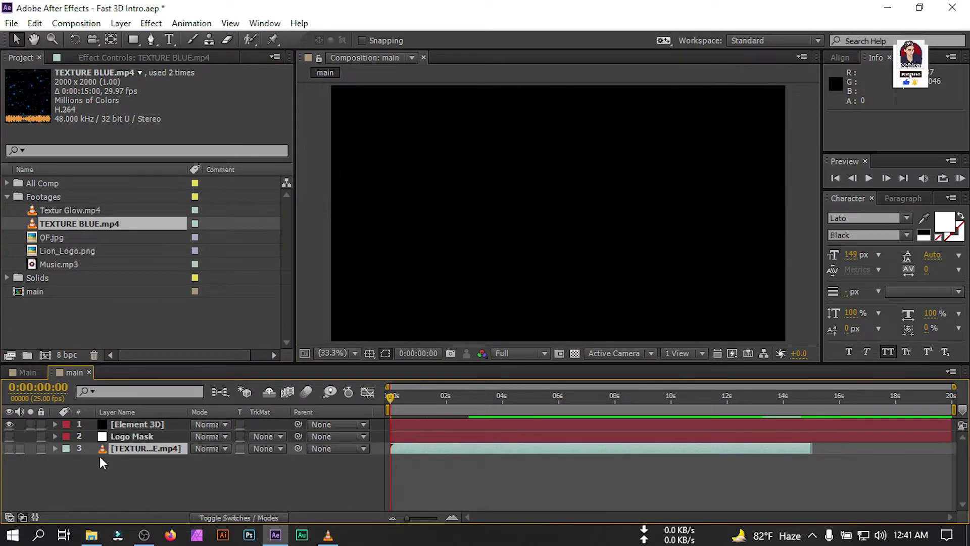
Assign TEXTURE BLUE.mp4 as Layer 1 of the custom texture maps in the Element 3D layer's effect.
left_click(126, 424)
left_click(85, 55)
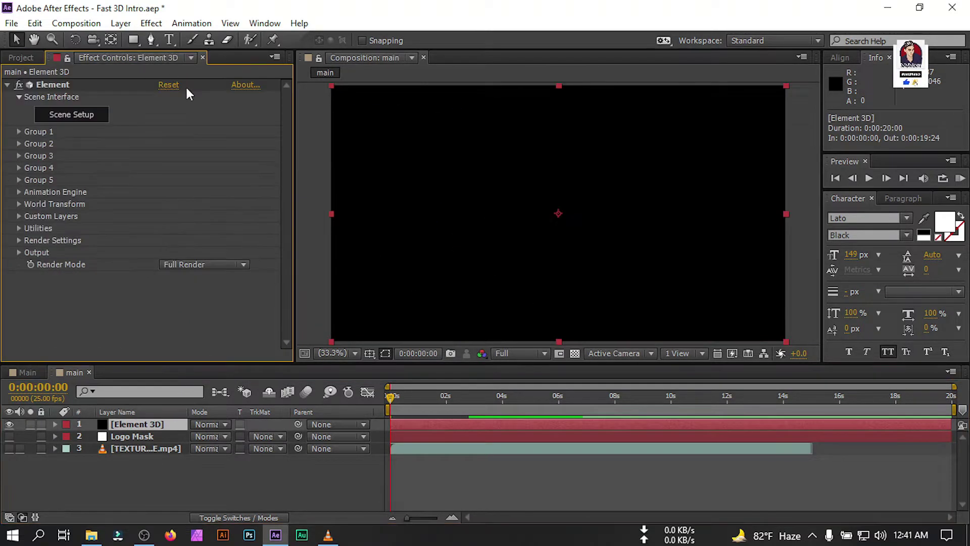
left_click(19, 217)
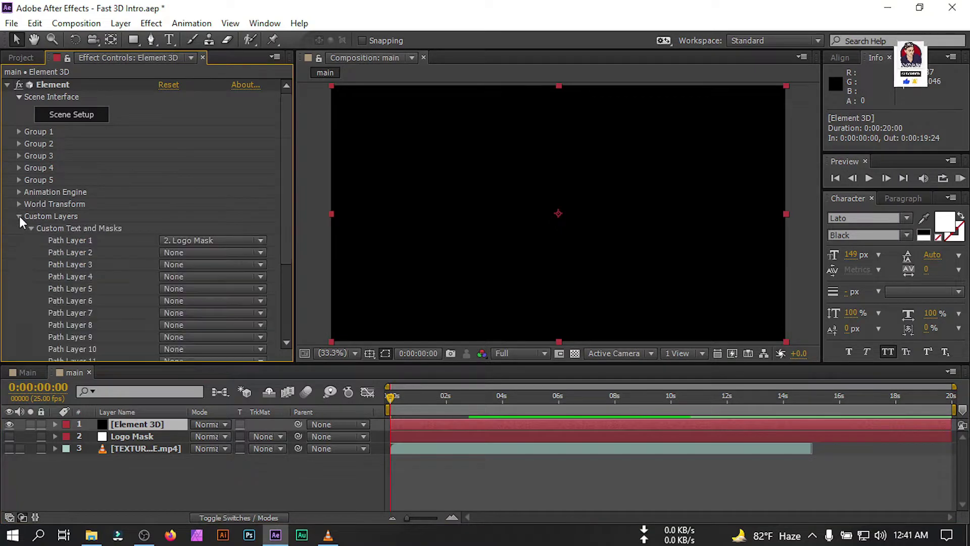
scroll(55, 195, "down", 3)
left_click(31, 161)
left_click(30, 239)
scroll(31, 203, "down", 5)
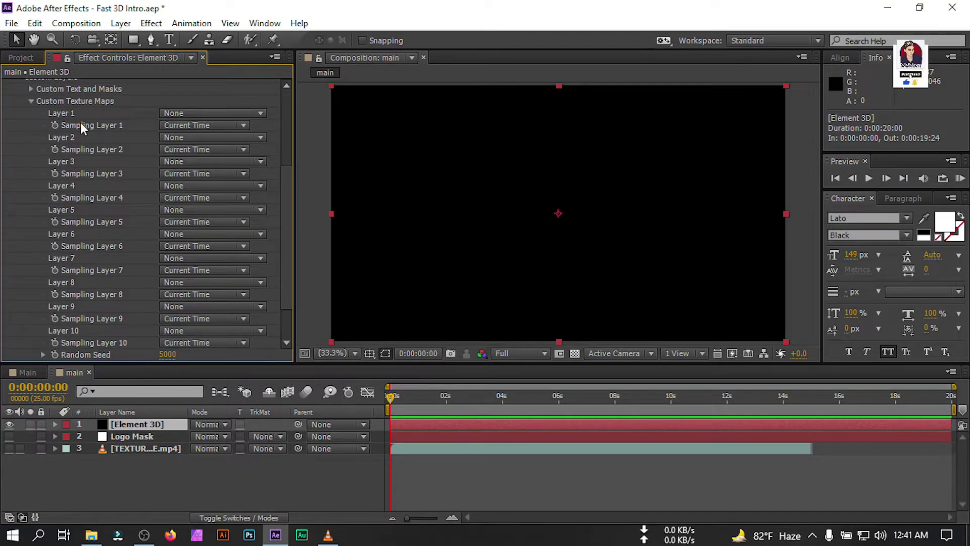
left_click(180, 113)
left_click(202, 180)
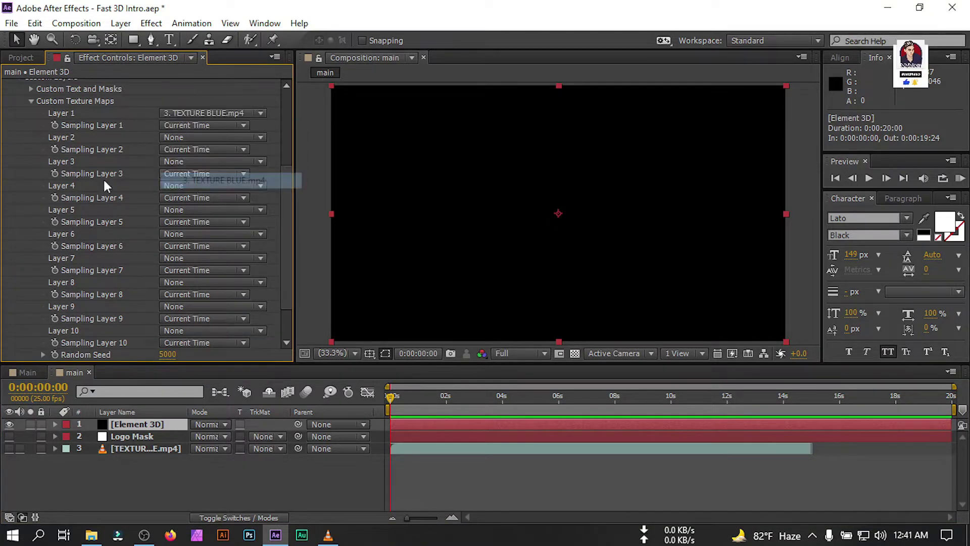
Open the Element effect's Scene Setup and hide the grid in the preview.
left_click(31, 101)
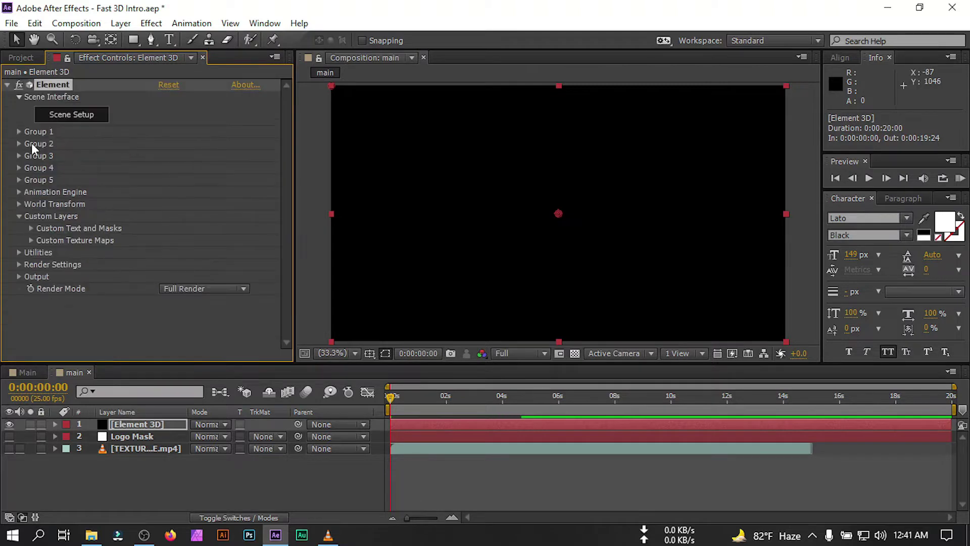
left_click(66, 117)
left_click(525, 342)
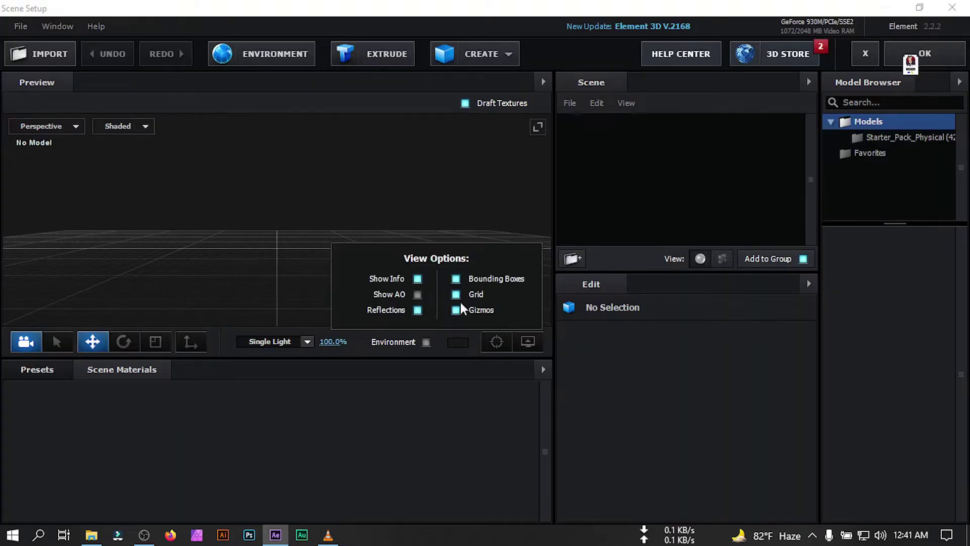
left_click(454, 294)
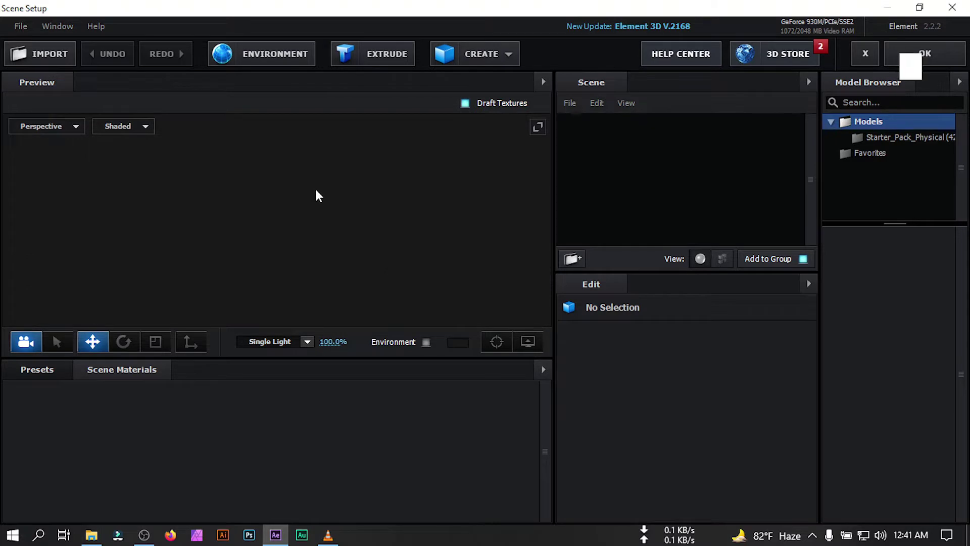
Extrude the logo mask path into a 3D model and set its path resolution to Extreme.
left_click(381, 54)
left_click_drag(358, 184, 389, 184)
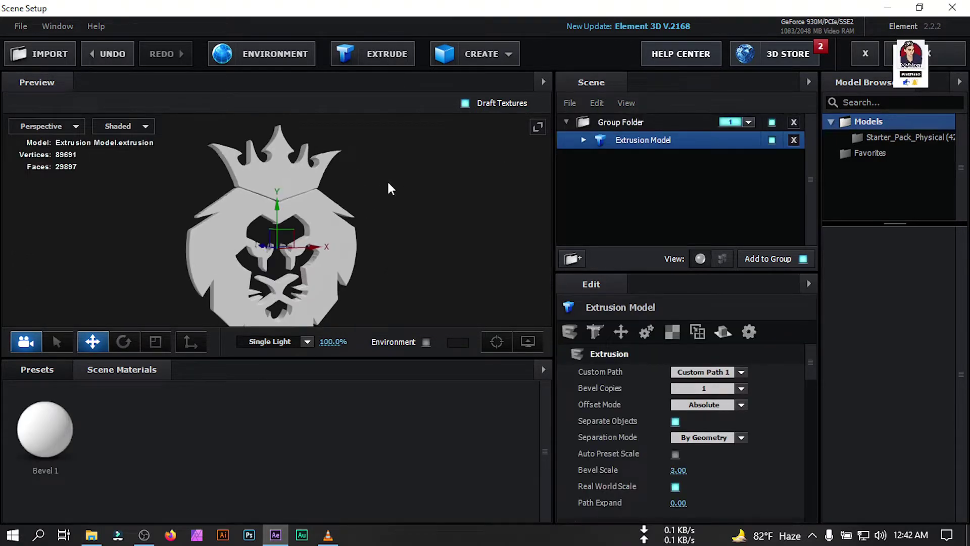
scroll(791, 411, "down", 2)
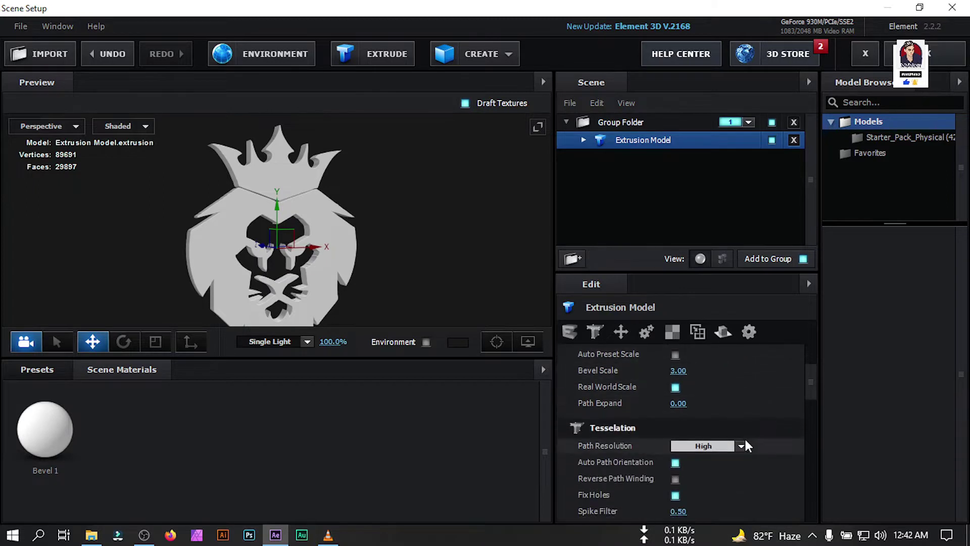
left_click(741, 445)
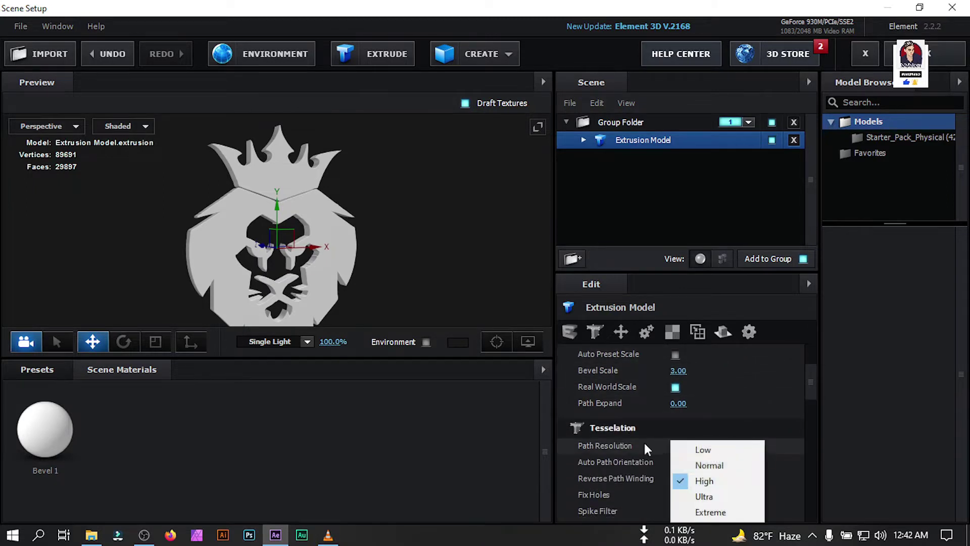
left_click(721, 510)
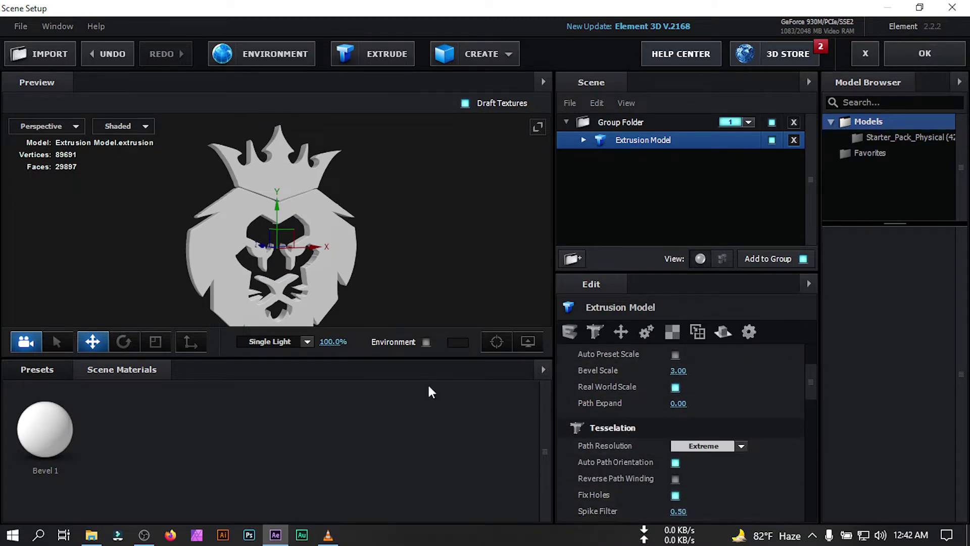
Rename the extrusion model as 1 and set its bevel copies to 2.
left_click(584, 140)
left_click(649, 159)
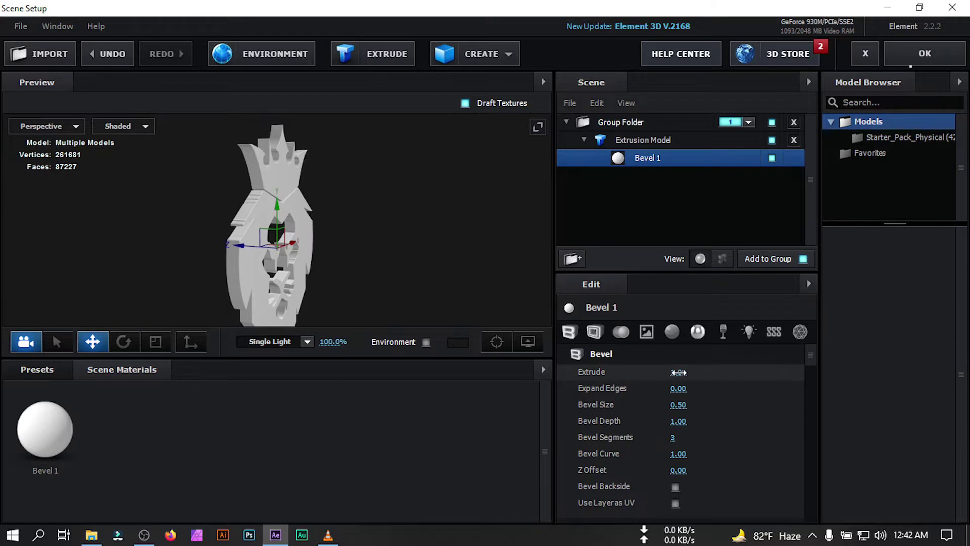
double_click(641, 140)
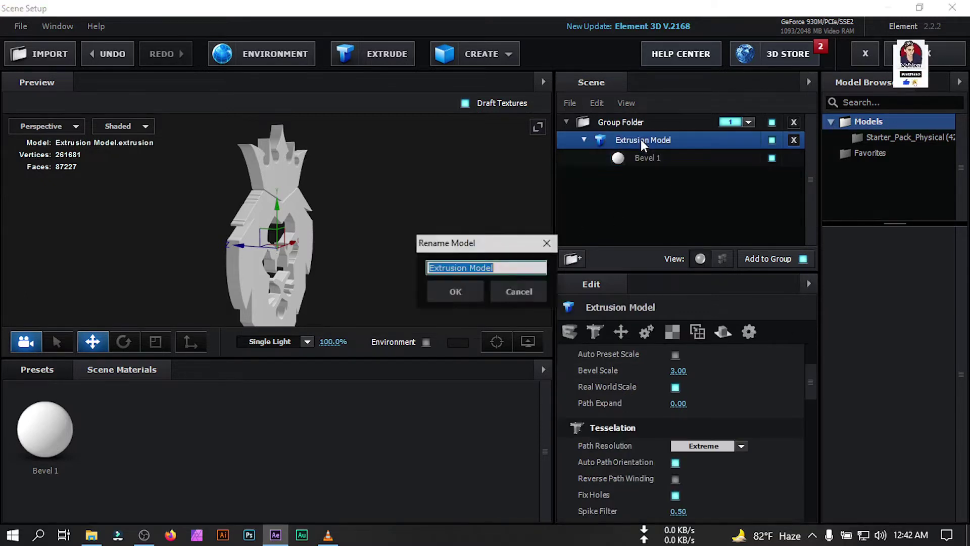
type("1")
key("Return")
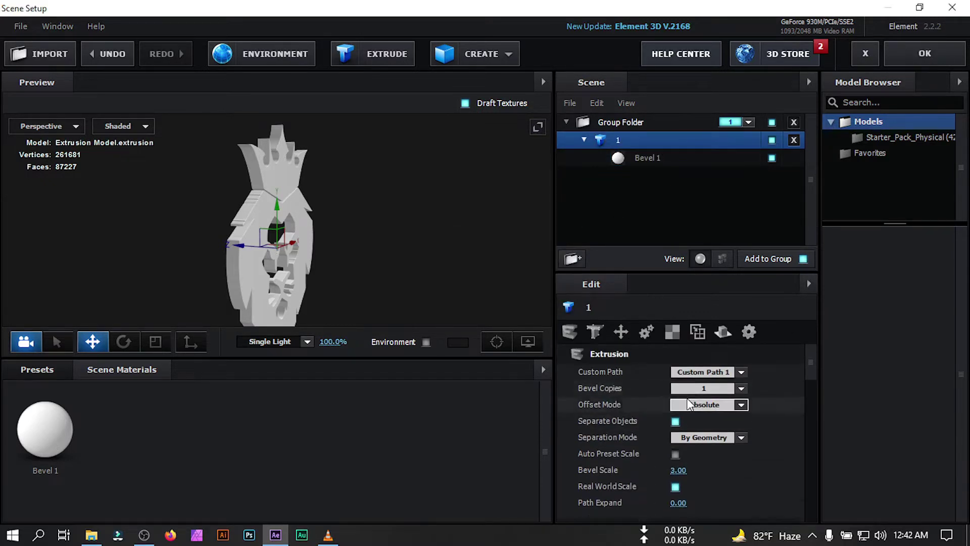
left_click(717, 388)
left_click(717, 407)
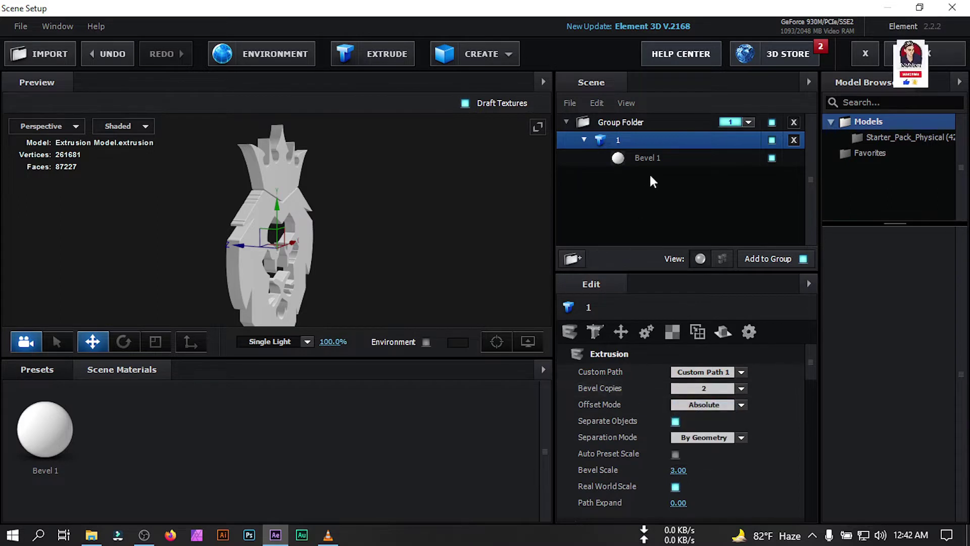
Set the bevel segments, bevel depth and bevel curve of Bevel 2 to 0.
left_click(653, 175)
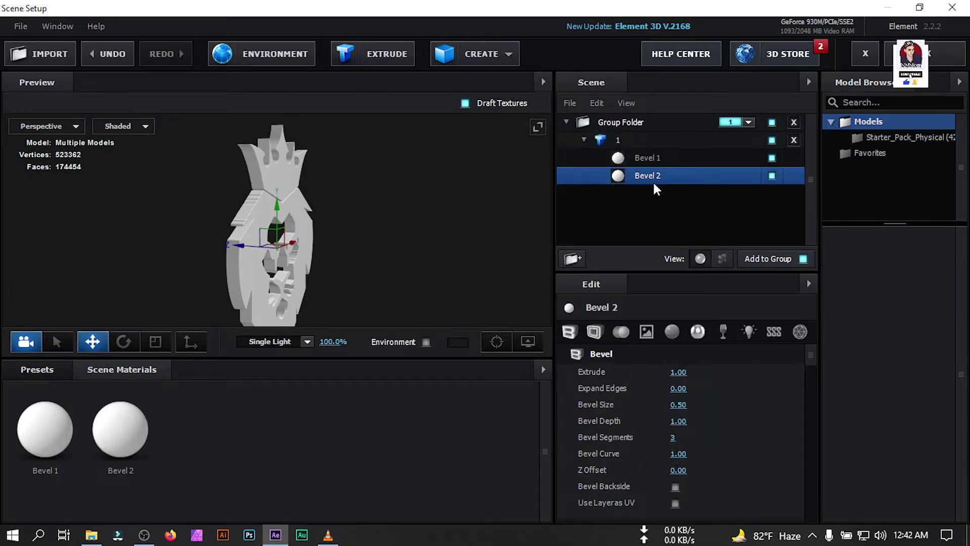
left_click_drag(307, 269, 333, 273)
scroll(318, 270, "up", 3)
left_click(673, 435)
type("0")
key("Return")
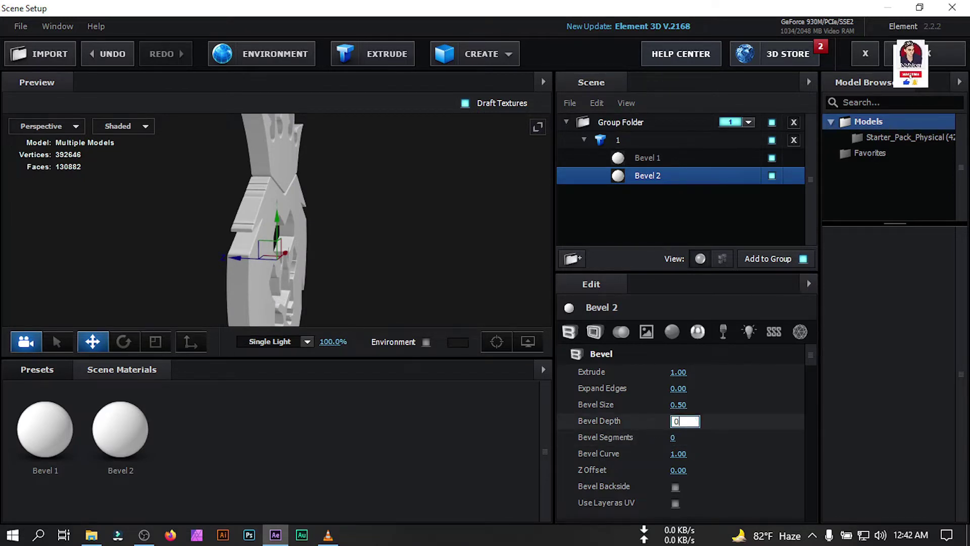
type("0")
key("Return")
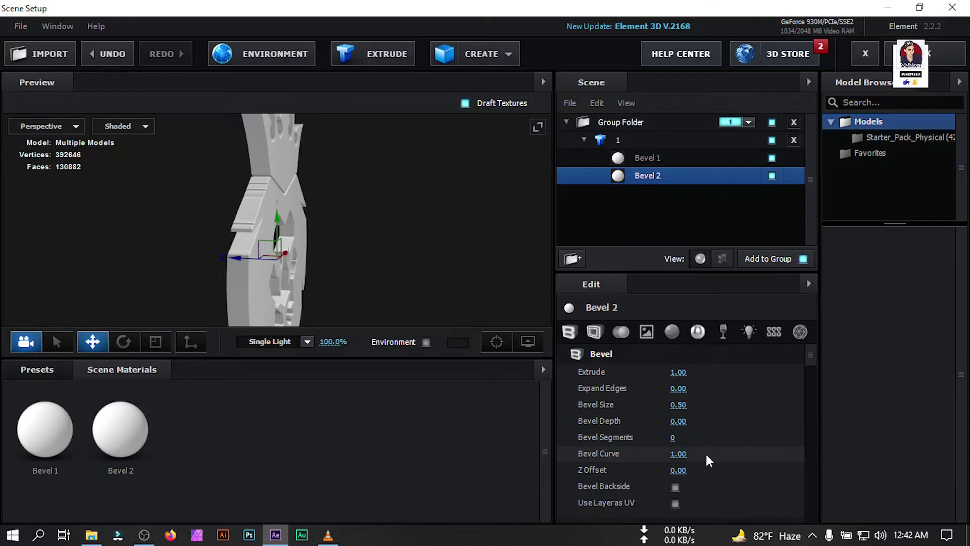
left_click(687, 452)
type("0")
key("Return")
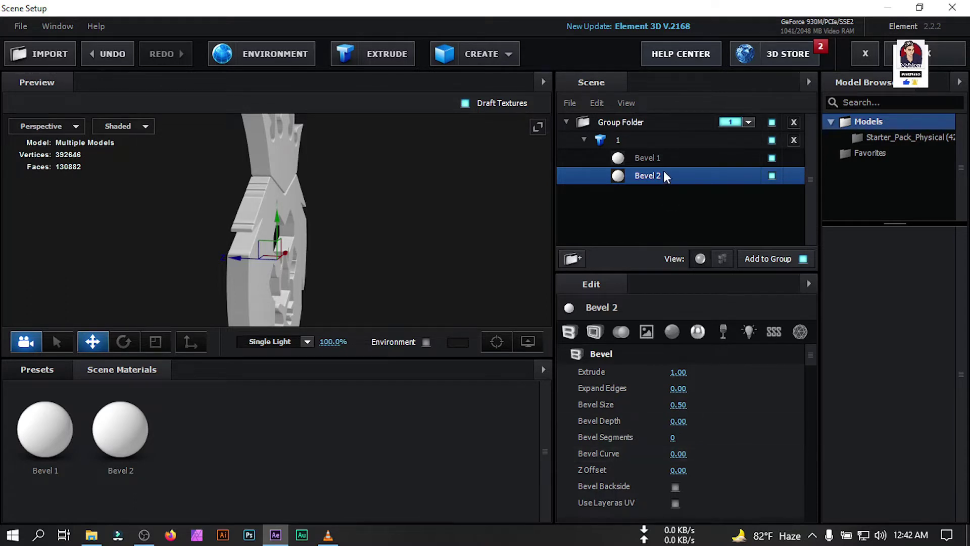
Set the extrude of Bevel 2 to 0.70 and its bevel size to 0.90.
left_click(644, 159)
left_click(647, 176)
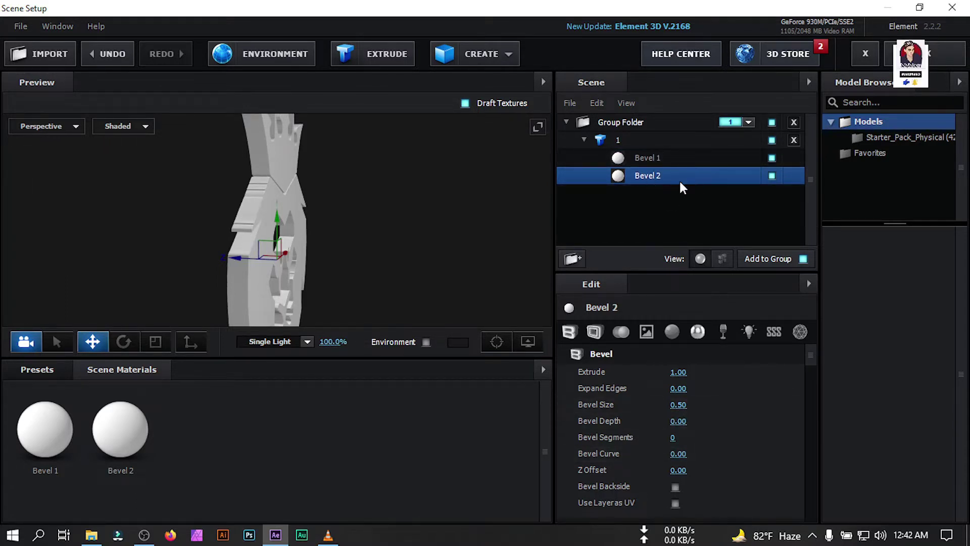
left_click(678, 371)
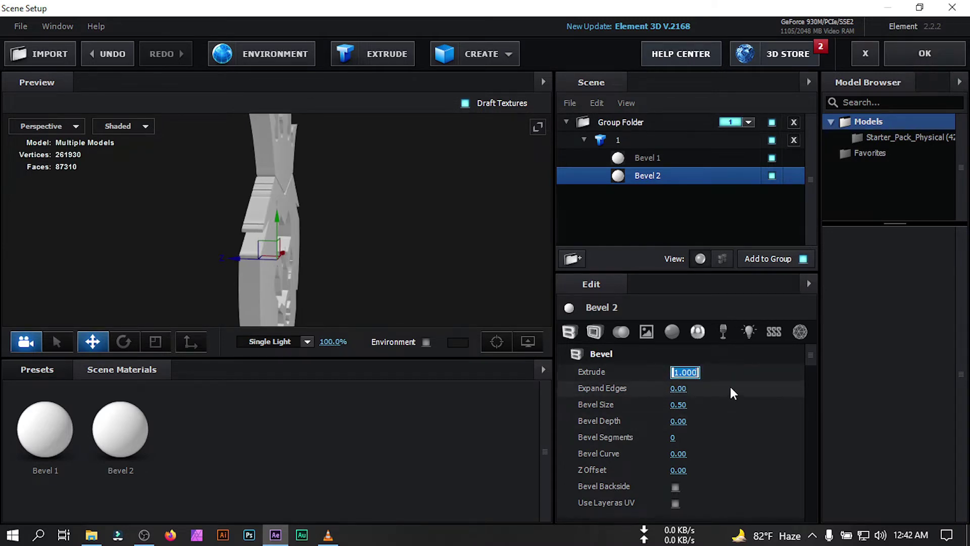
type("0.7")
key("Return")
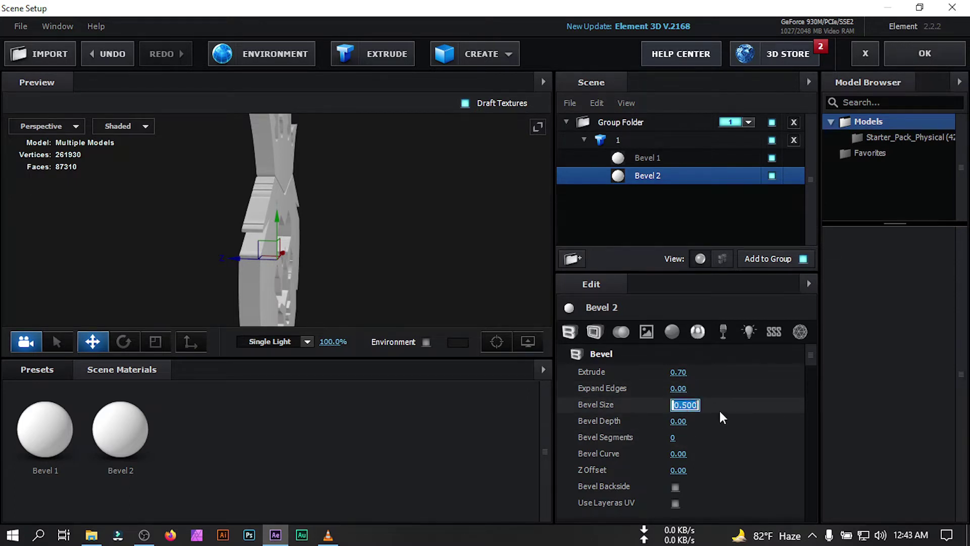
type(".")
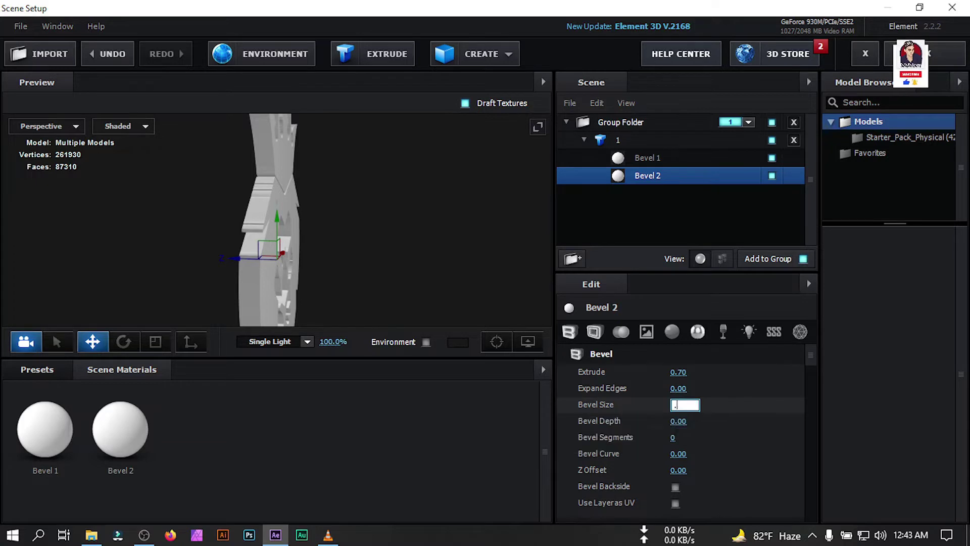
type("70")
key("Return")
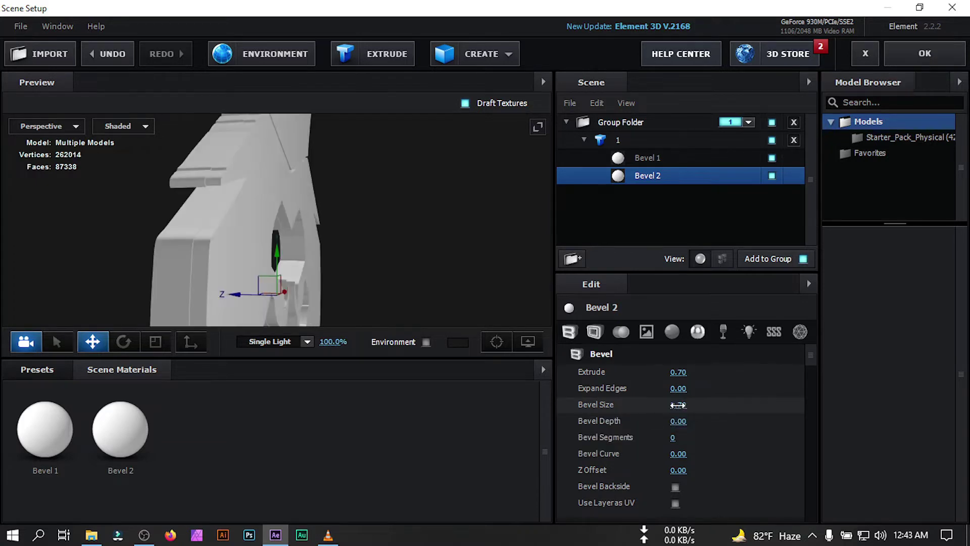
type(".9")
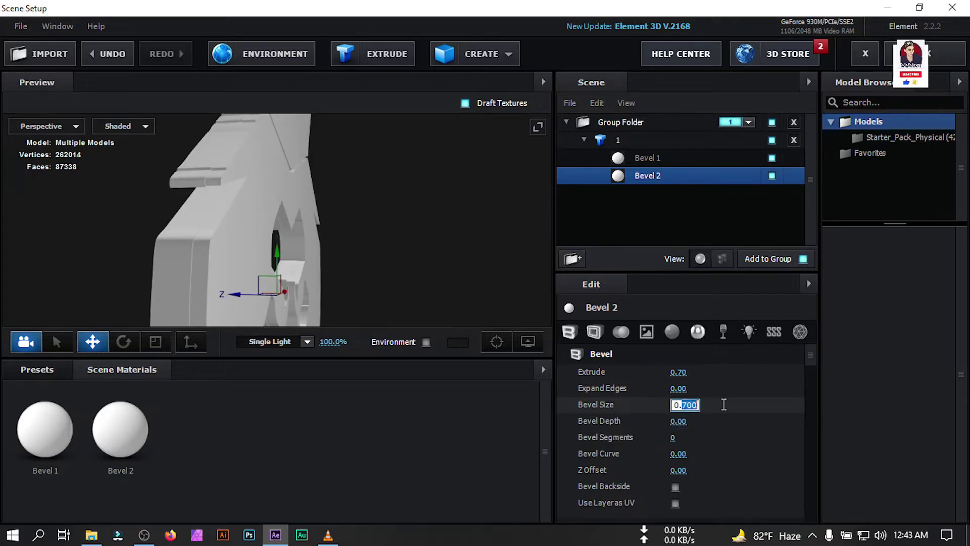
key("Return")
Set the Z offset of Bevel 2 to 0.15.
left_click_drag(678, 470, 685, 470)
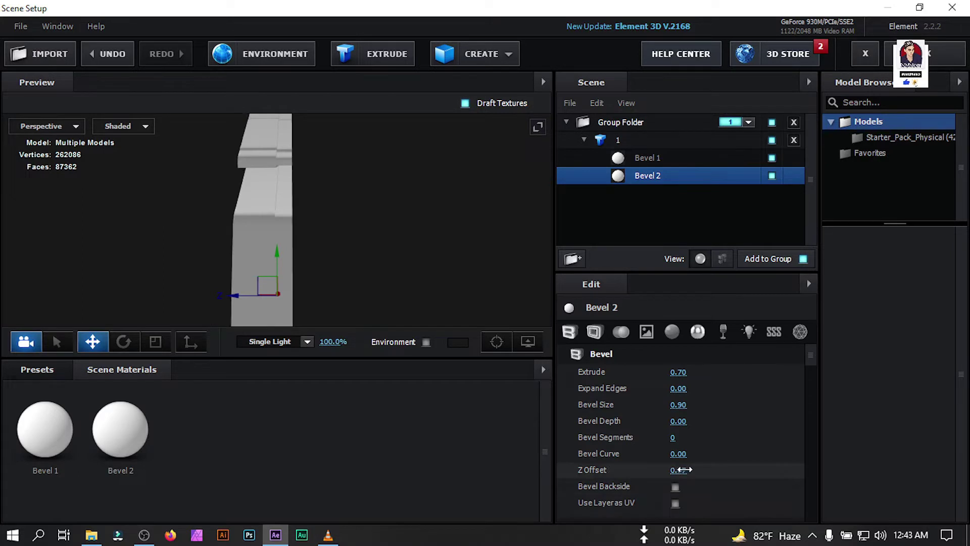
scroll(347, 280, "up", 5)
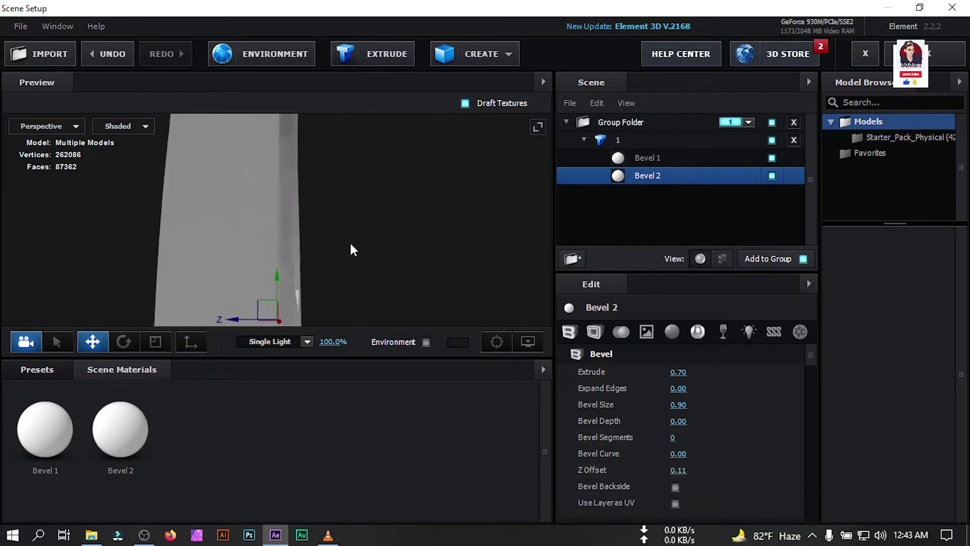
left_click(687, 470)
key("Return")
scroll(365, 252, "down", 5)
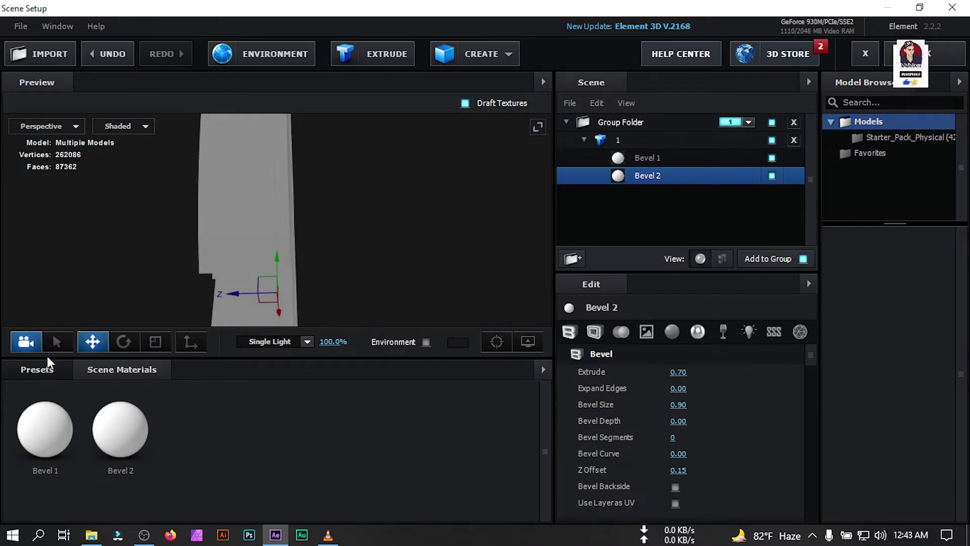
Apply the Black_Gloss material from the Physical presets to Bevel 1.
left_click(33, 368)
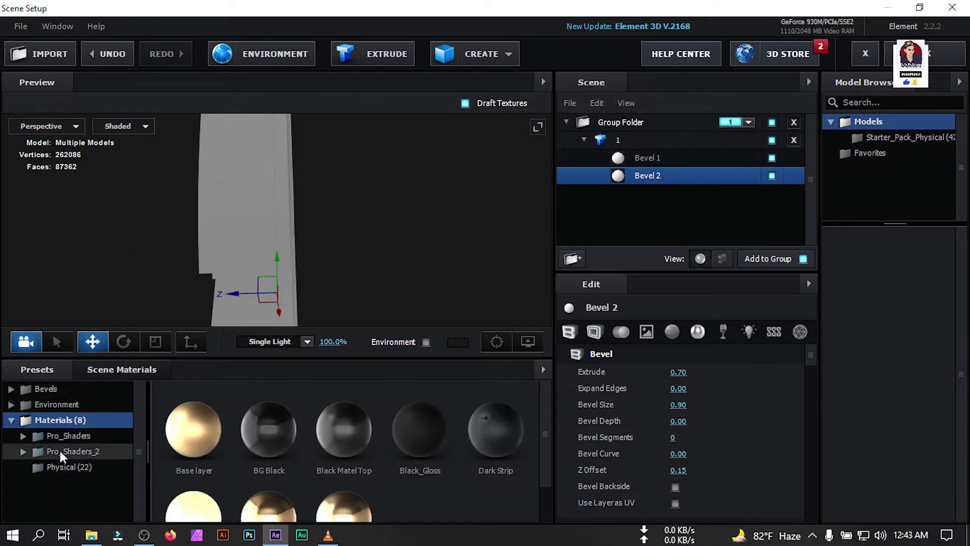
left_click(65, 469)
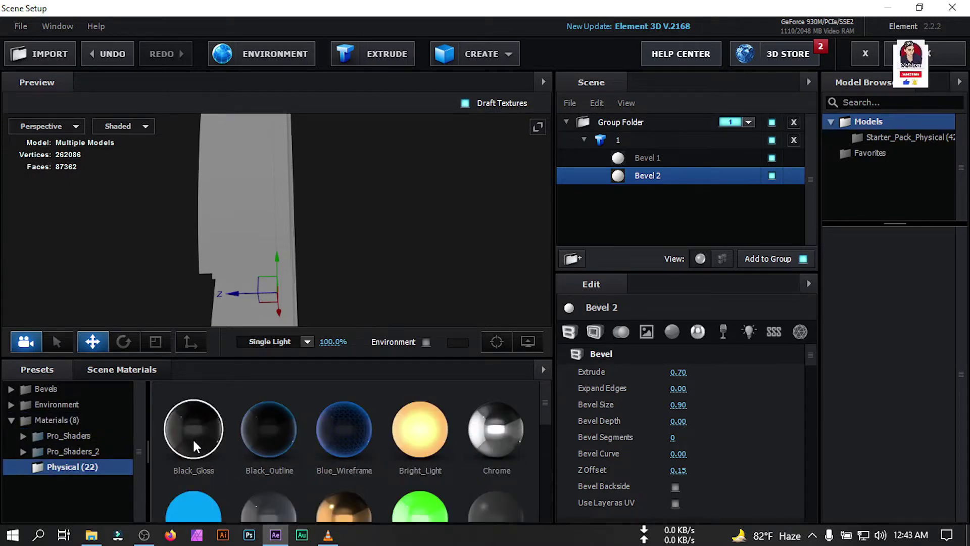
left_click_drag(192, 438, 676, 159)
left_click_drag(484, 261, 643, 227)
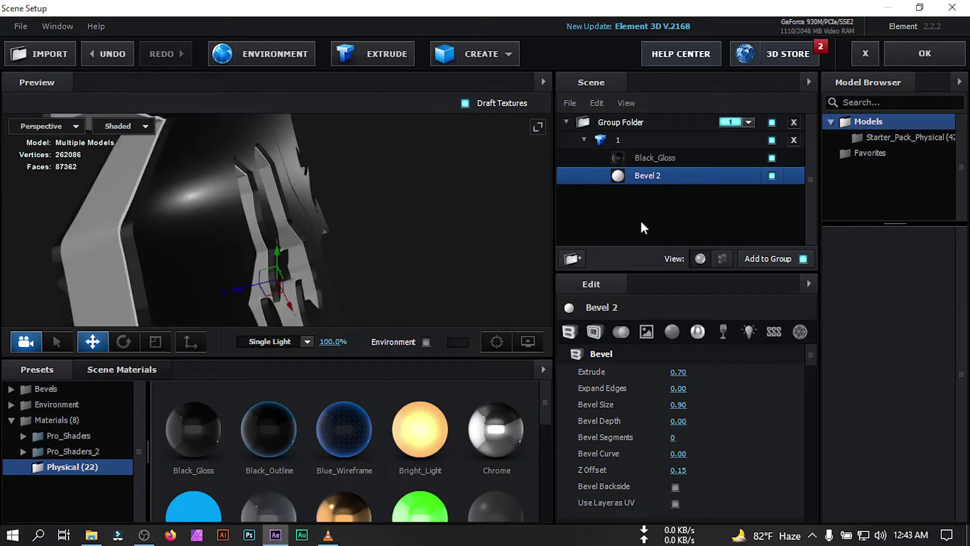
Apply the Gold material from the Physical presets to Bevel 2.
left_click(655, 156)
left_click(644, 177)
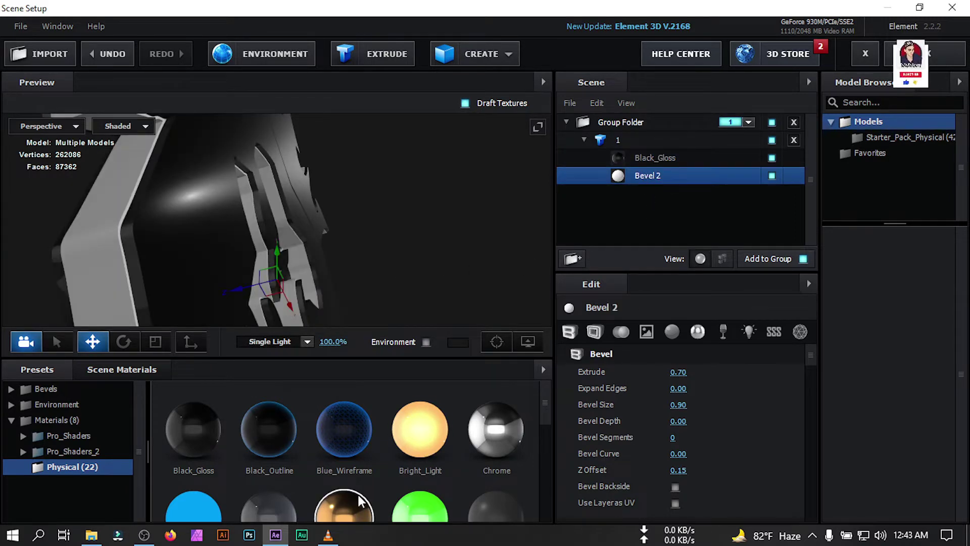
left_click_drag(359, 495, 643, 175)
left_click_drag(432, 259, 381, 238)
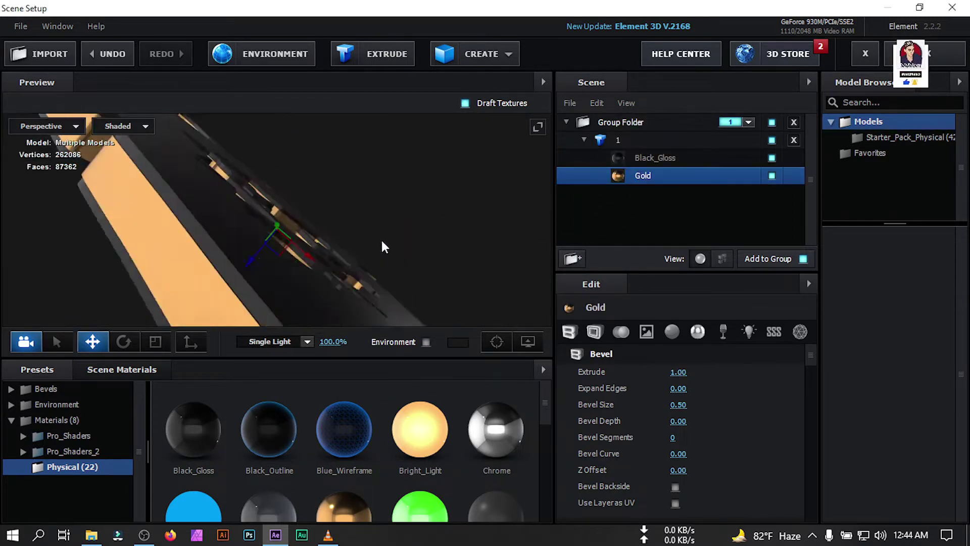
Set the number of bevel copies of model 1 to 3.
left_click(641, 138)
left_click(742, 388)
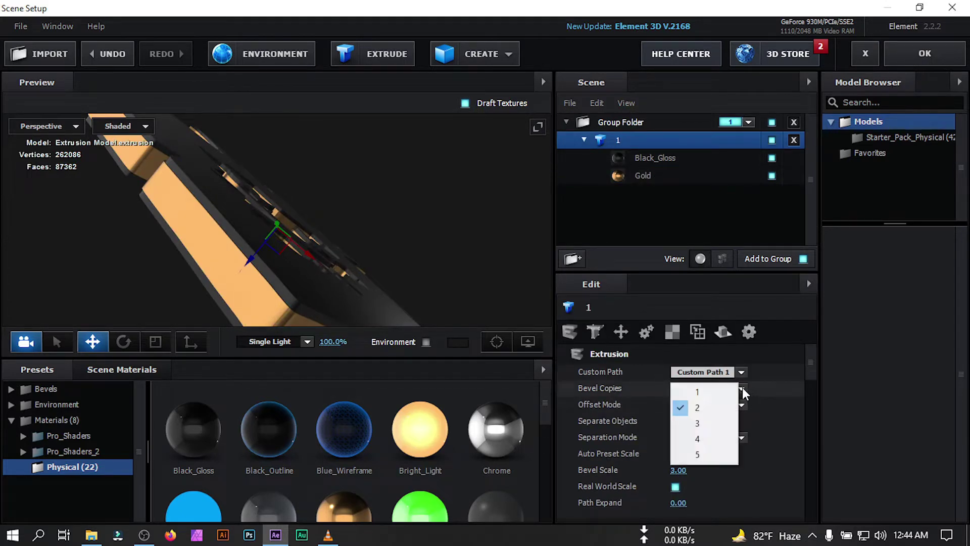
left_click(720, 421)
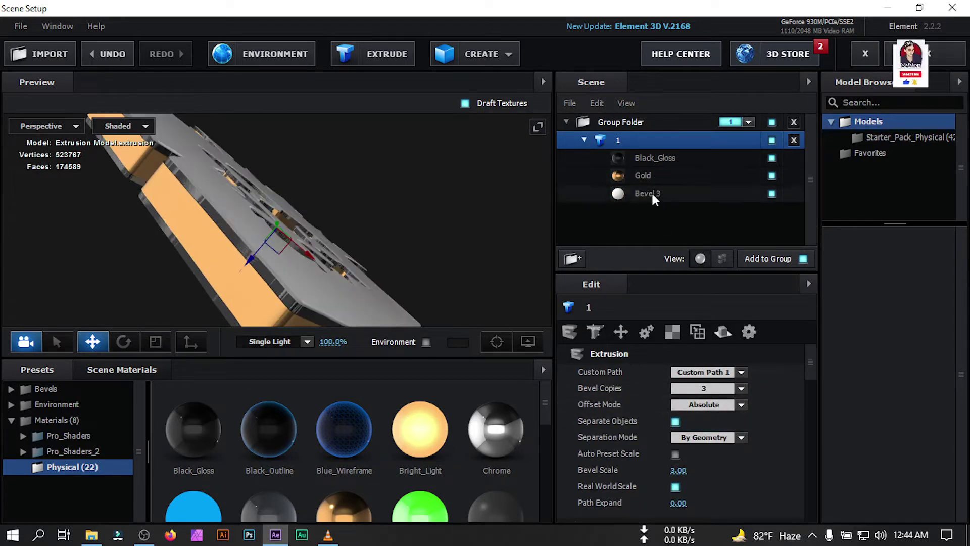
Set the bevel depth, bevel segments and bevel curve of Bevel 3 to 0.
left_click(651, 192)
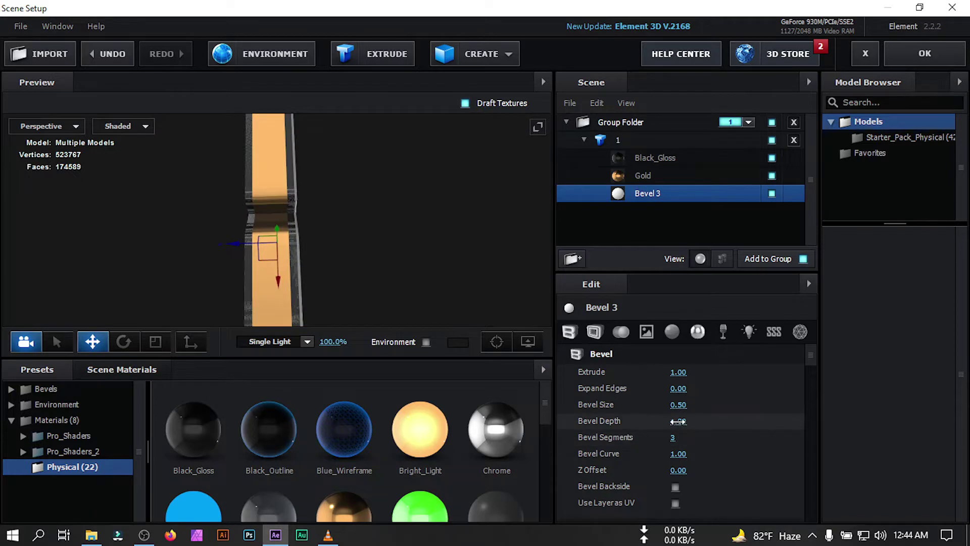
left_click(678, 421)
type("0")
key("Tab")
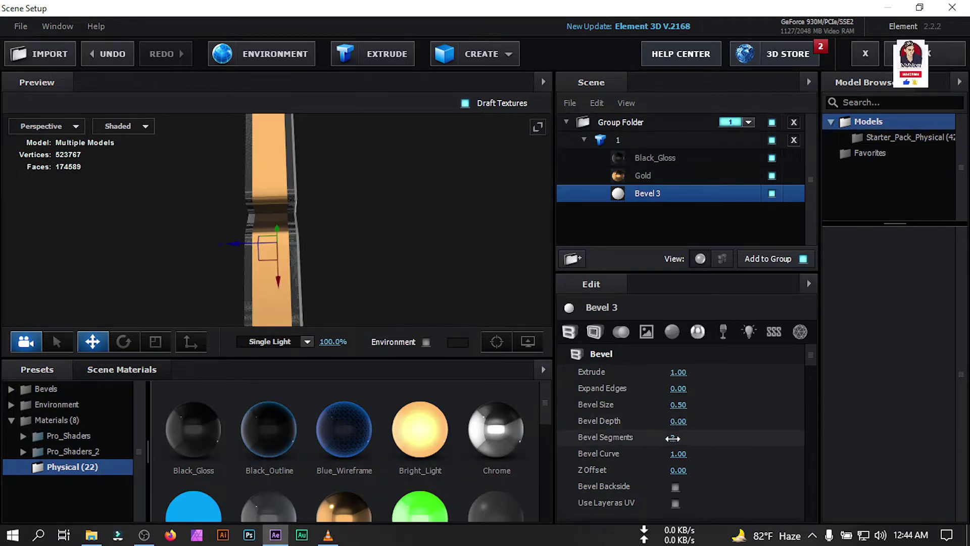
type("0")
key("Return")
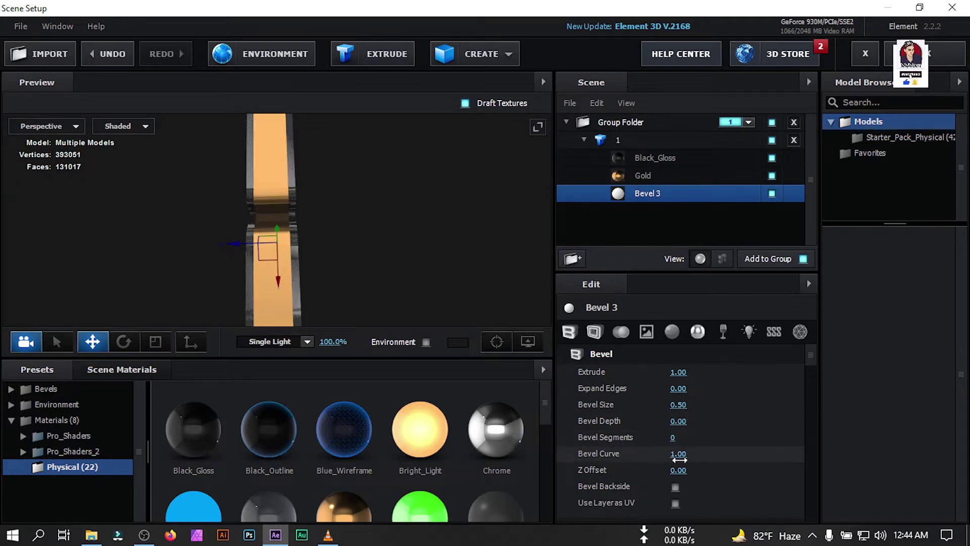
left_click(678, 453)
type("0")
key("Return")
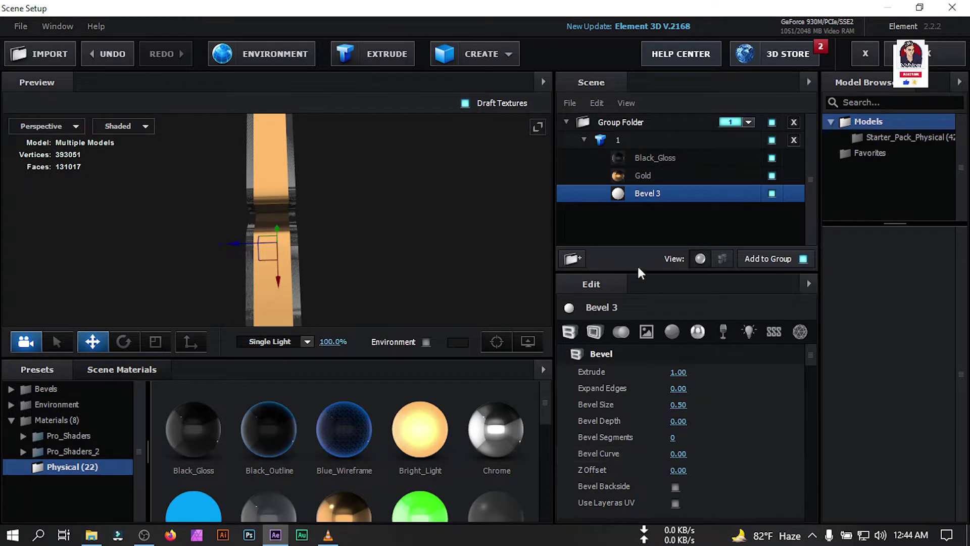
Set the extrude of Bevel 3 to 0.50 and its bevel size to 1.20.
left_click(678, 372)
type(".")
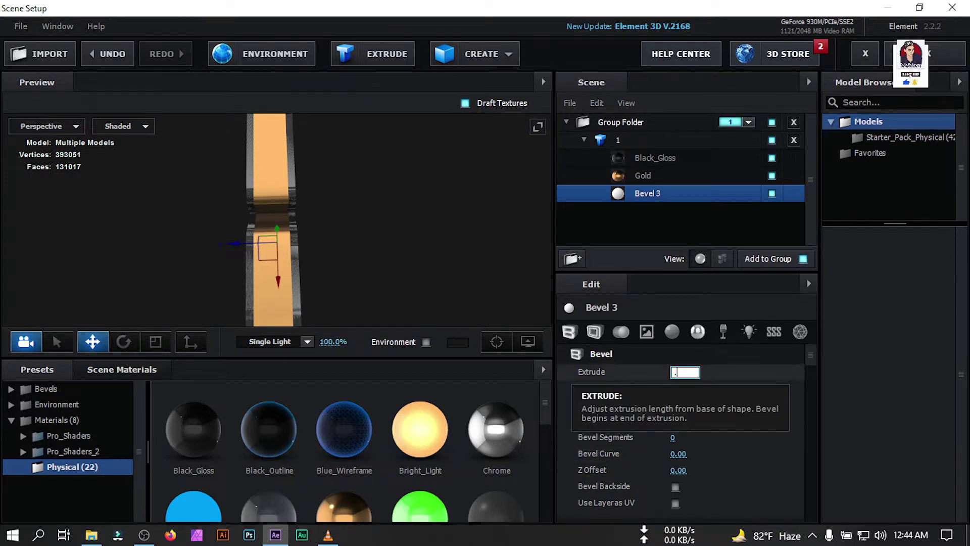
type("5")
key("Return")
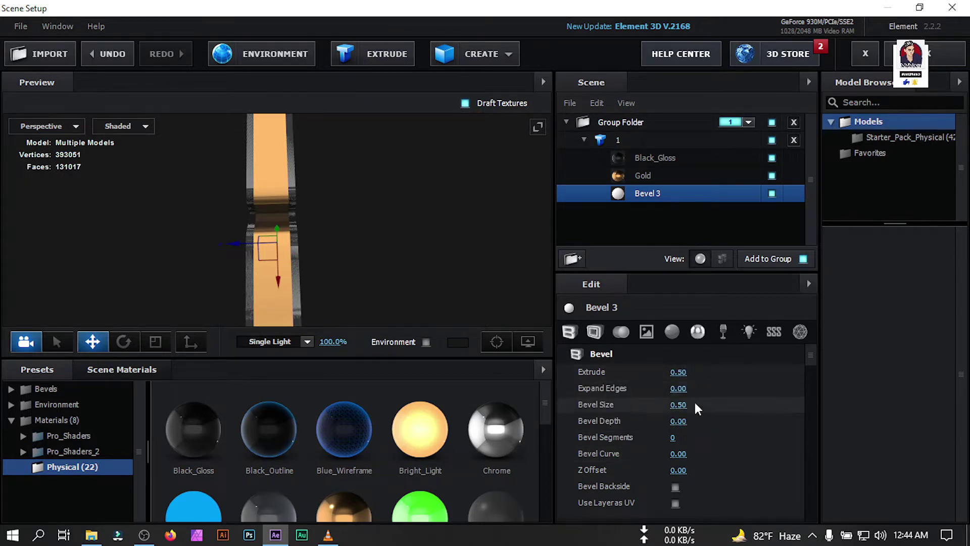
left_click(678, 404)
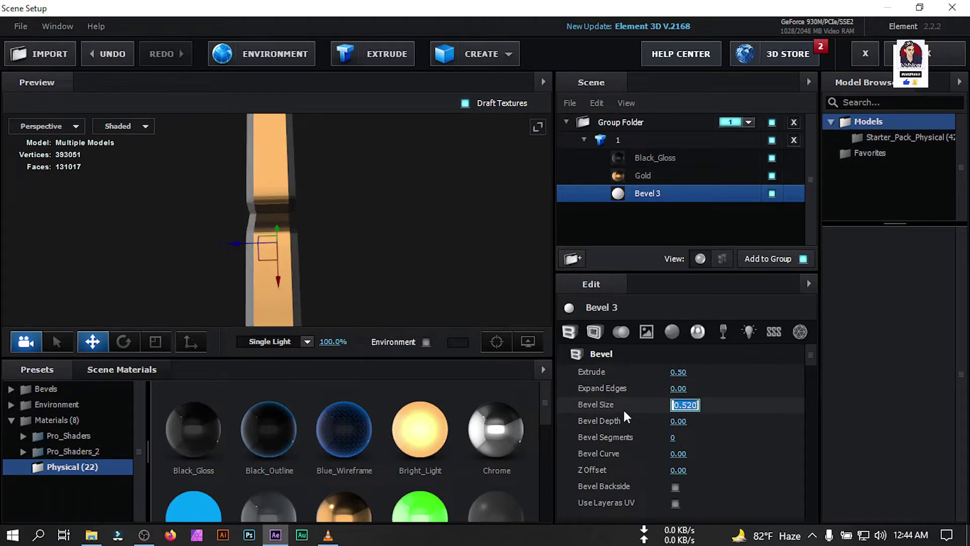
type("1")
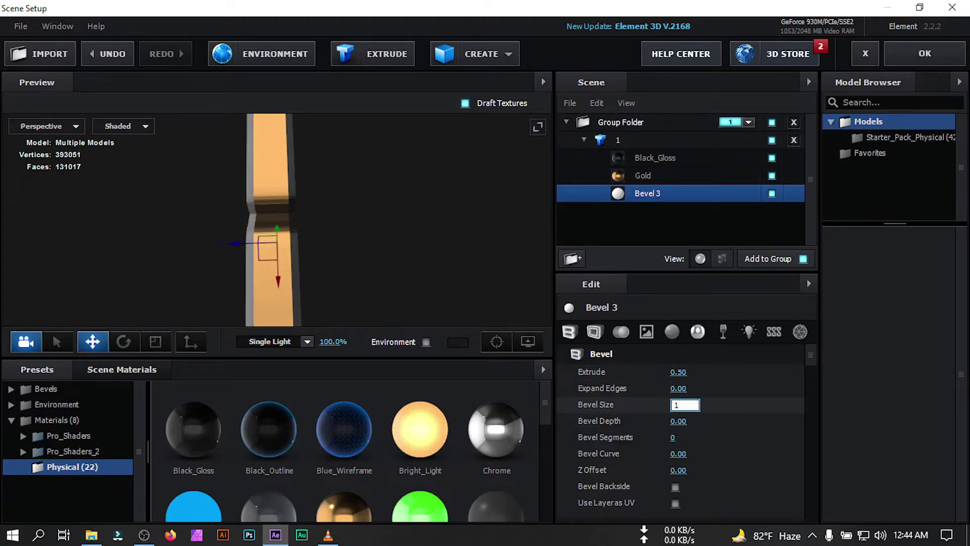
type(".2")
key("Return")
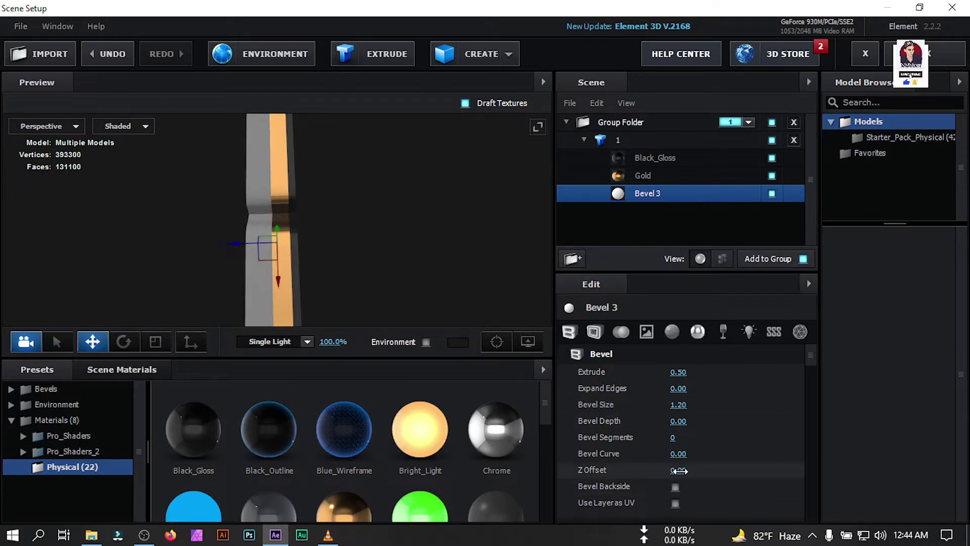
Set the Z offset of Bevel 3 to 0.25.
left_click_drag(696, 471, 706, 469)
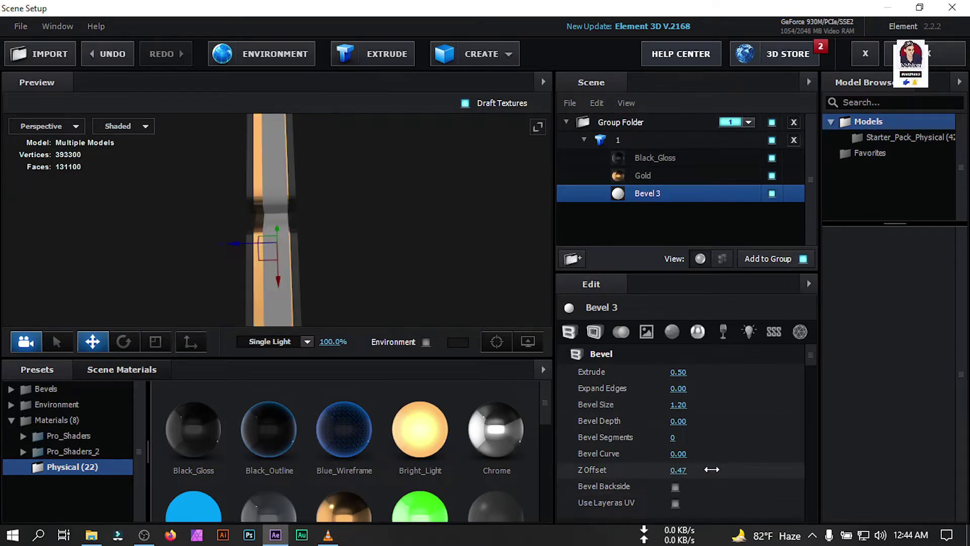
left_click(678, 471)
type("0.25")
key("Return")
Set the bevel size of Bevel 3 to 1.5 and apply the Gold material from the Physical presets to it.
left_click_drag(316, 255, 373, 273)
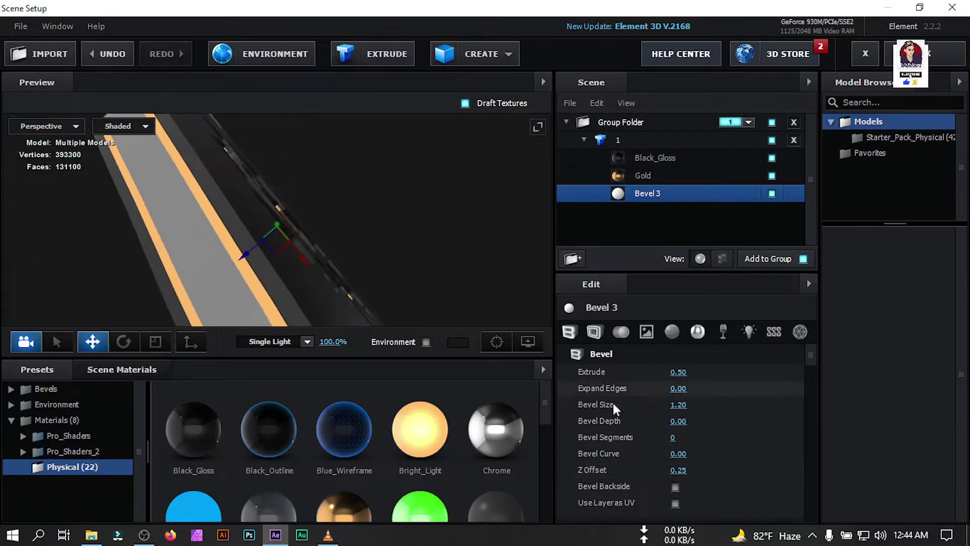
type("1.")
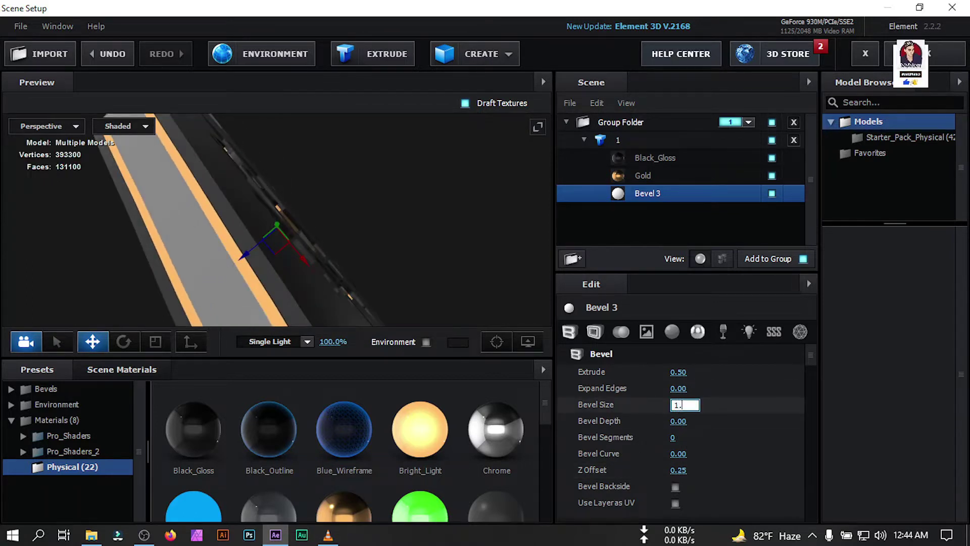
type("5")
key("Return")
left_click_drag(345, 502, 644, 196)
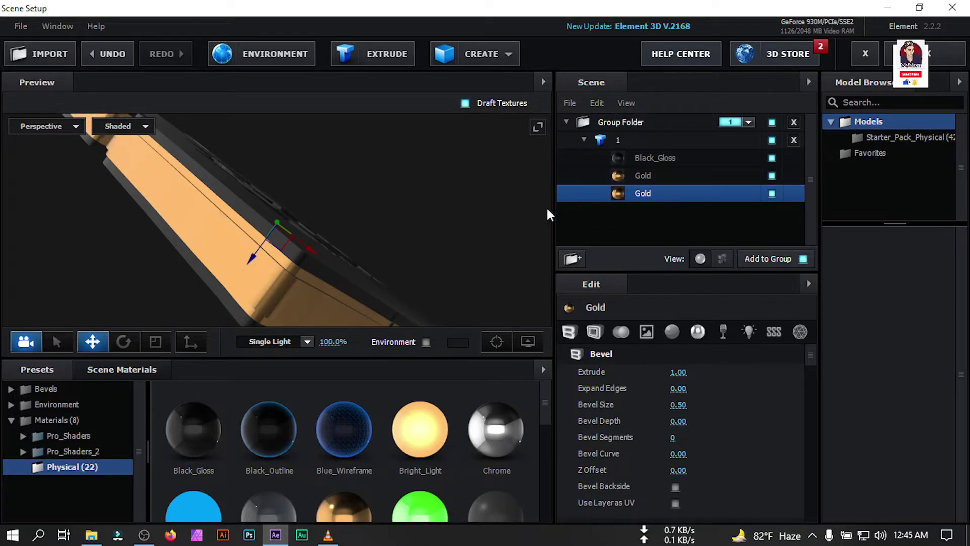
left_click(672, 332)
left_click(679, 496)
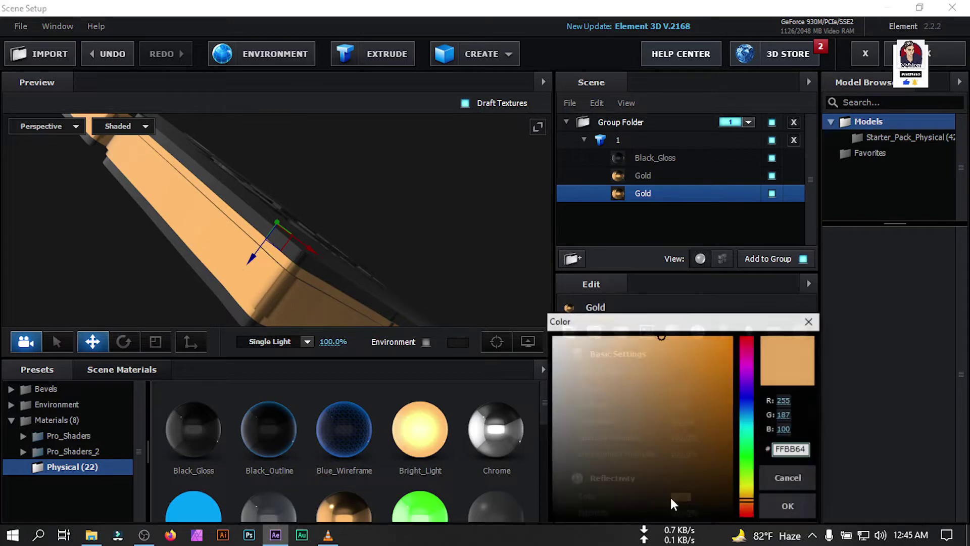
mouse_move(668, 338)
left_mouse_down()
mouse_move(677, 333)
mouse_move(652, 332)
left_mouse_up()
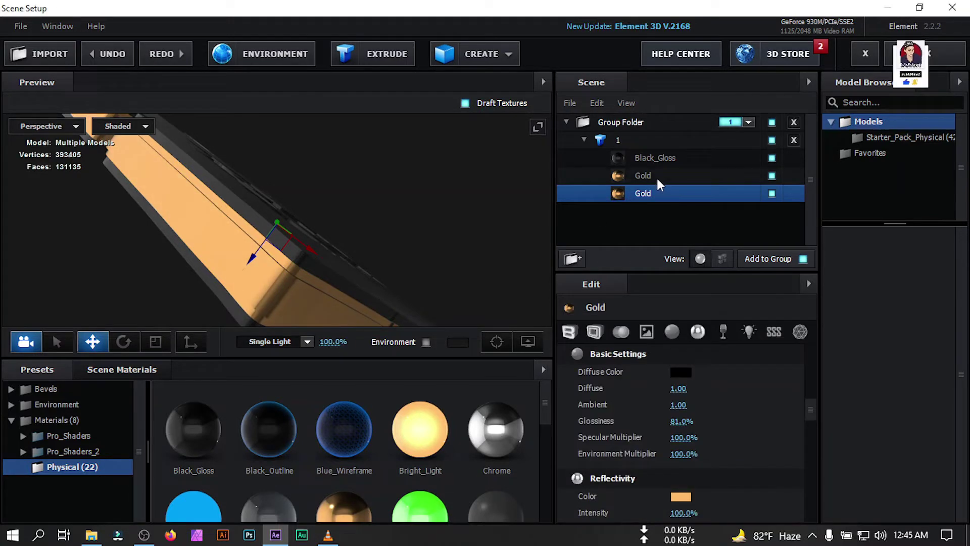
Change the reflectivity color of the Gold material on the second bevel to a slightly darker gold.
left_click(656, 177)
left_click(682, 495)
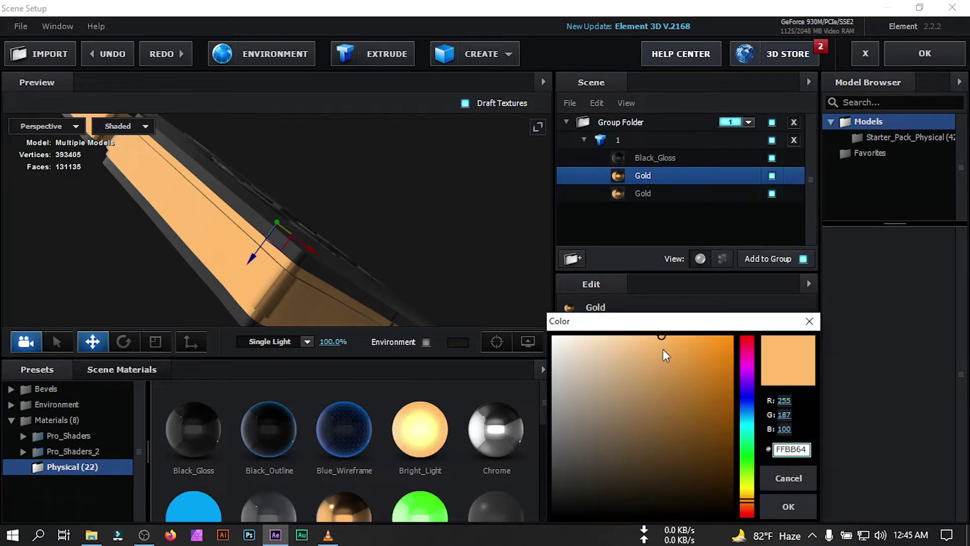
left_click(657, 342)
left_click(794, 511)
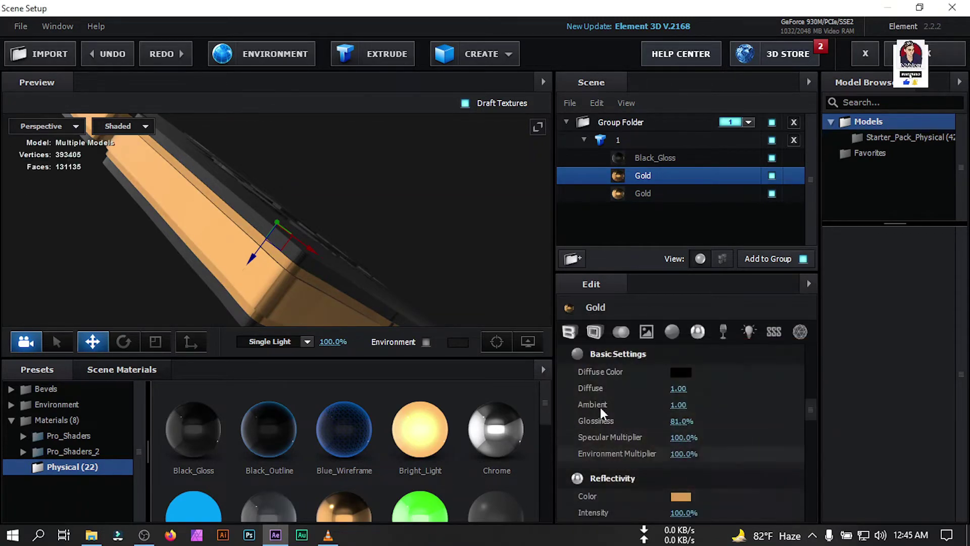
Create a second extrusion model from the logo mask and set its path resolution to Extreme.
scroll(429, 271, "down", 3)
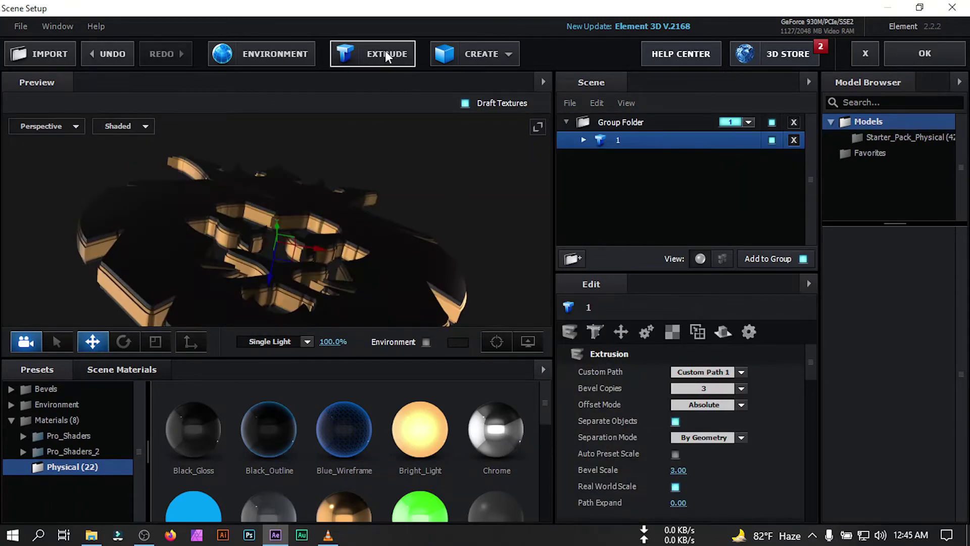
left_click(385, 50)
scroll(755, 405, "down", 4)
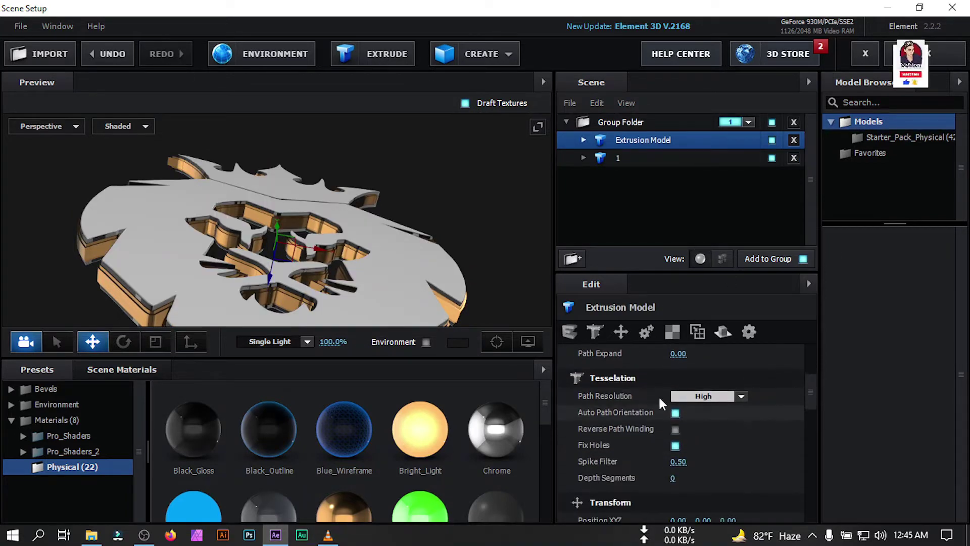
left_click(742, 396)
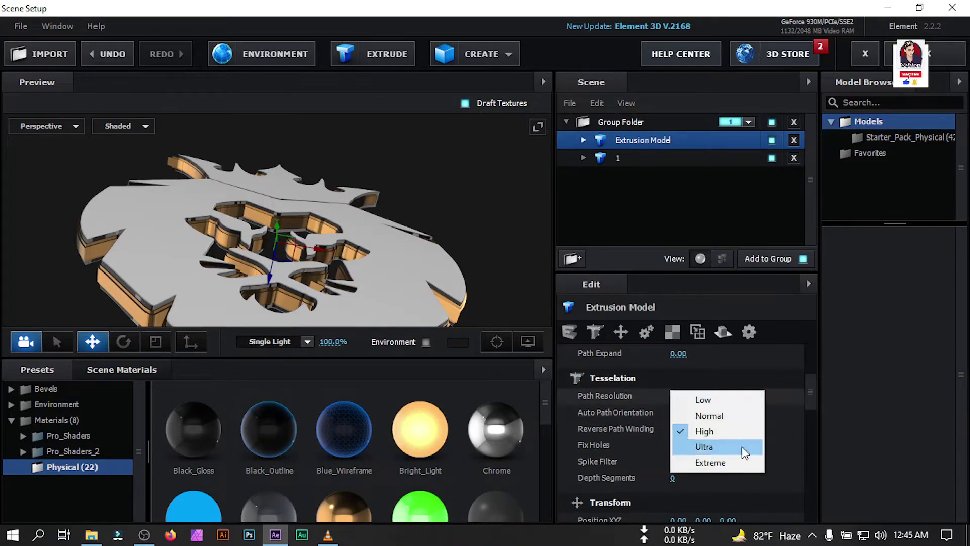
left_click(721, 463)
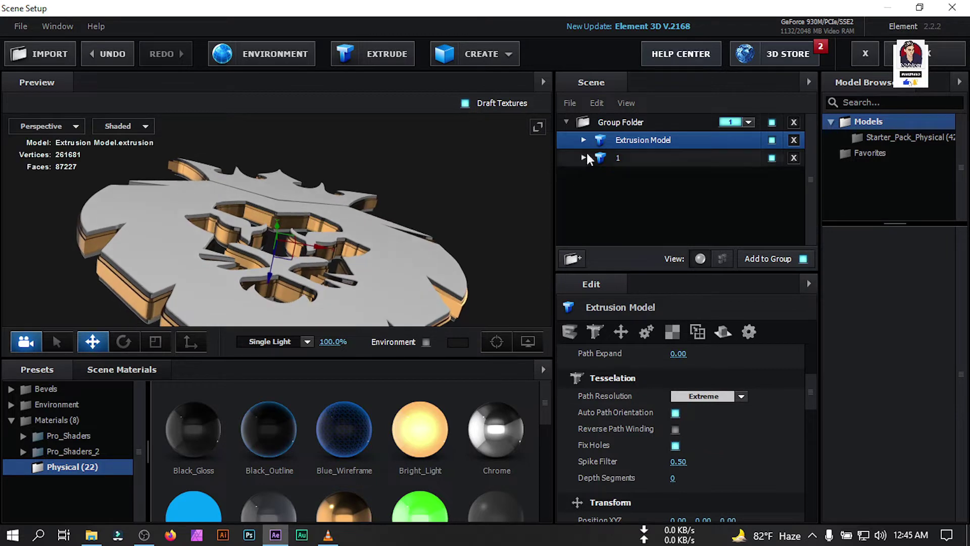
Rename the new extrusion model as glow.
double_click(630, 140)
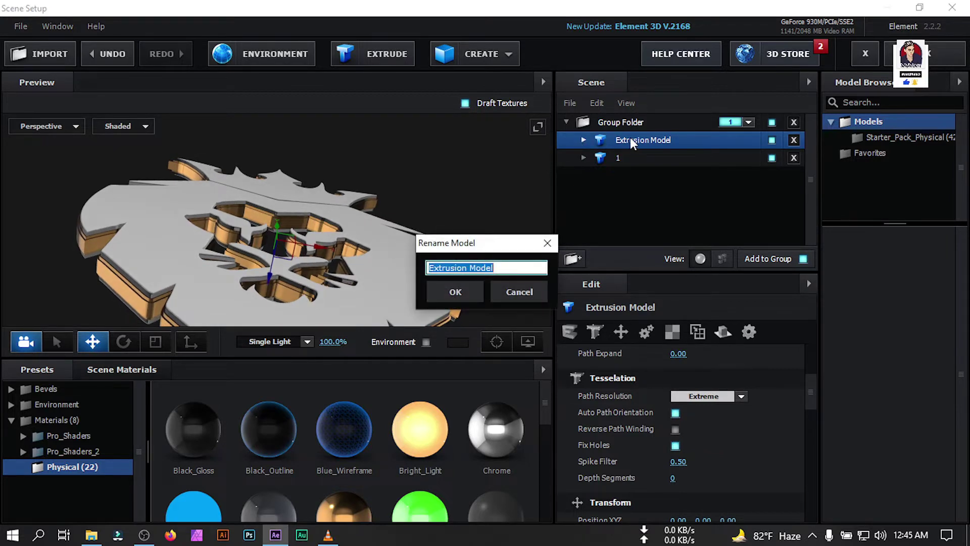
type("glow")
key("Return")
Set the extrude of the glow model's Bevel 1 to 0.45.
left_click(584, 140)
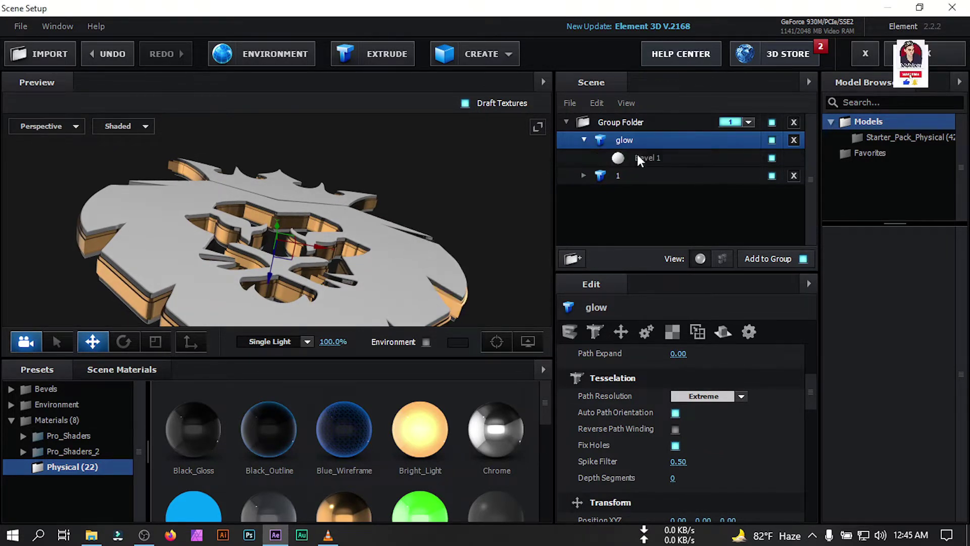
left_click(639, 158)
left_click(568, 332)
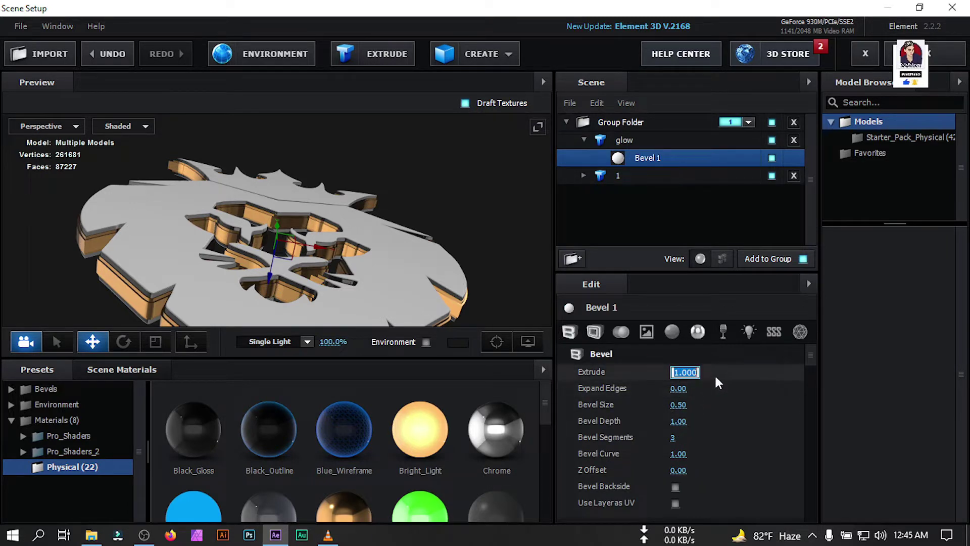
type(".45")
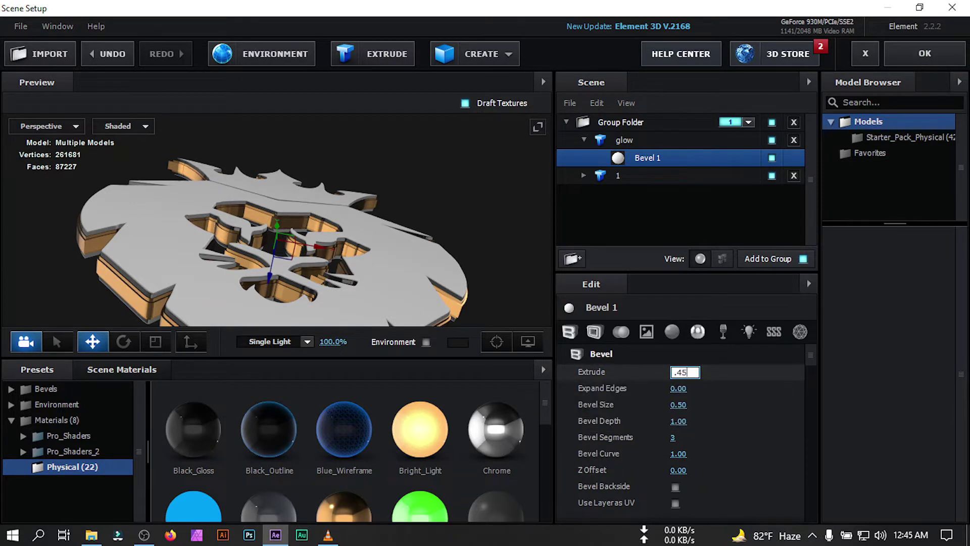
key("Return")
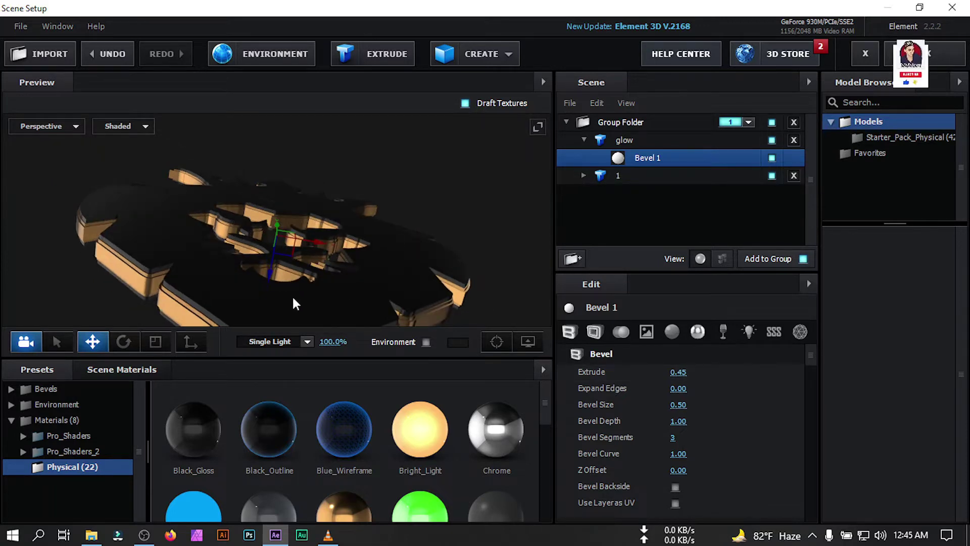
Move the glow model along its Z axis until it sits against the logo model, aligning it in the Bottom view.
left_click_drag(271, 276, 280, 257)
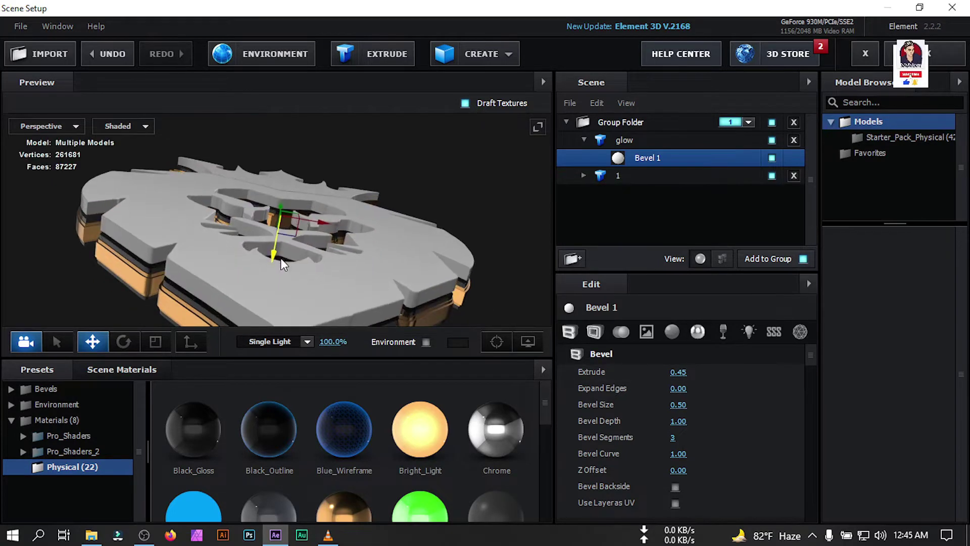
left_click_drag(356, 284, 383, 286)
left_click(71, 126)
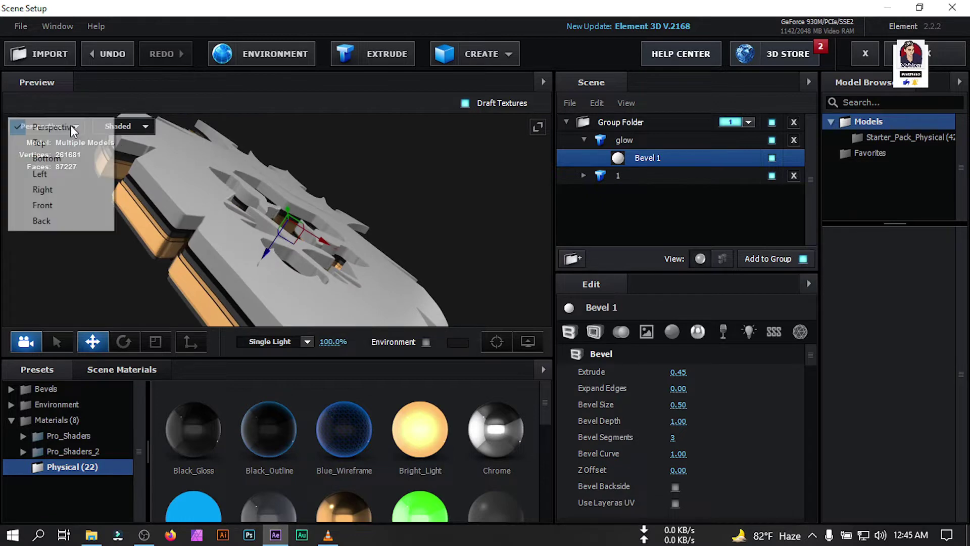
left_click(72, 145)
scroll(254, 254, "up", 1)
left_click(70, 126)
left_click(72, 161)
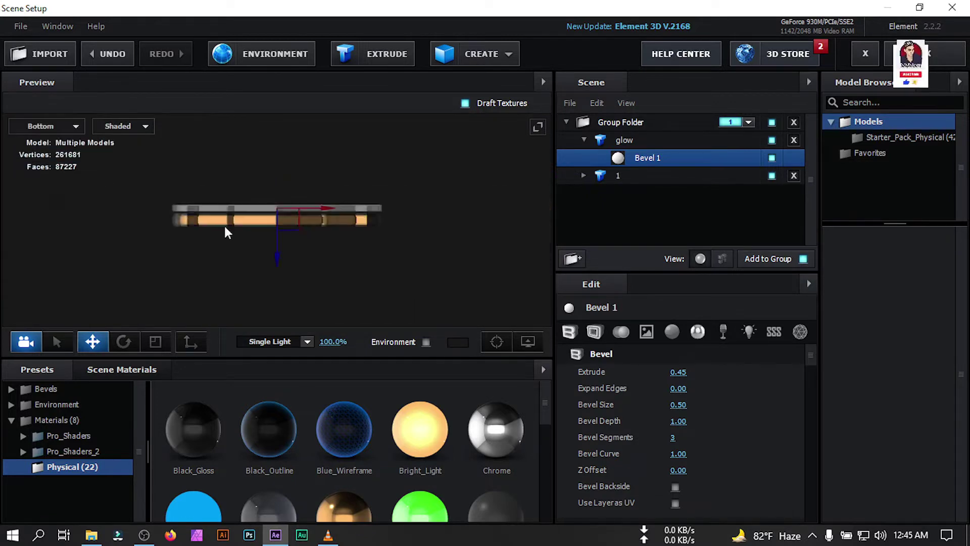
scroll(228, 230, "up", 10)
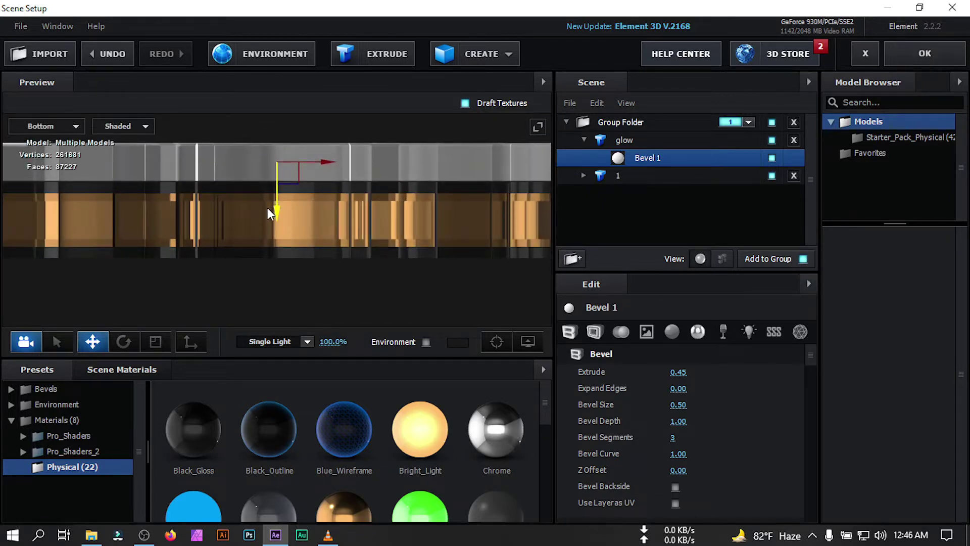
left_click_drag(266, 208, 137, 148)
Set the bevel depth, bevel segments and bevel curve of the glow model's Bevel 1 to 0.
scroll(137, 148, "up", 4)
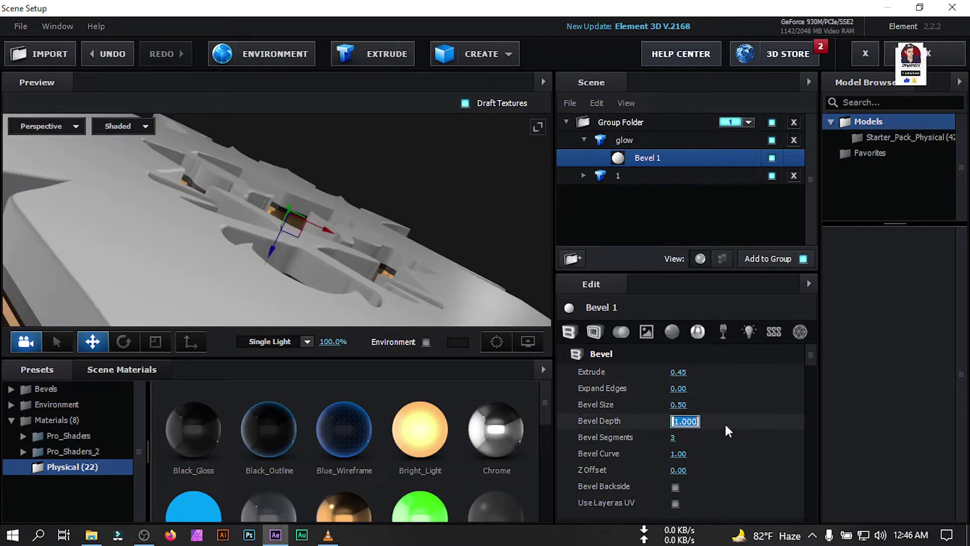
type("0")
key("Return")
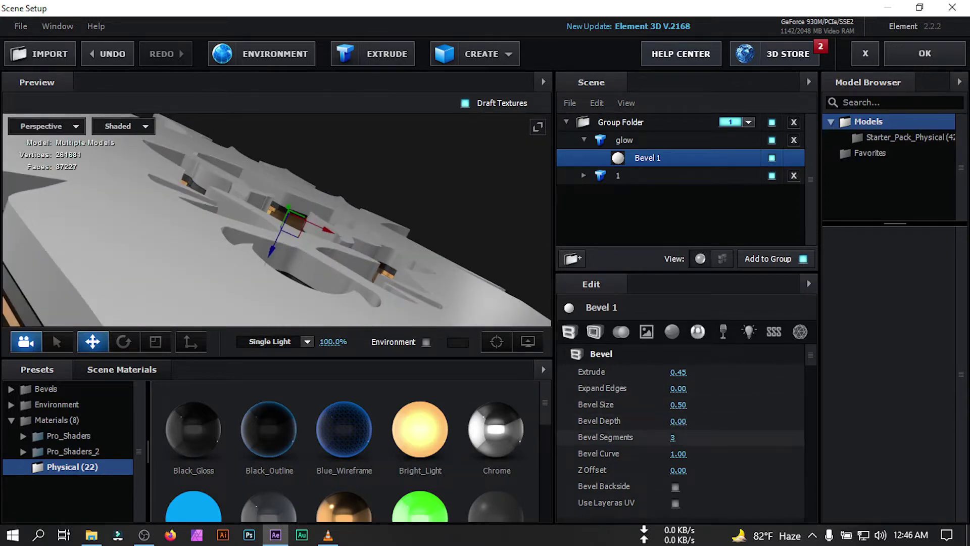
left_click(677, 438)
type("0")
key("Return")
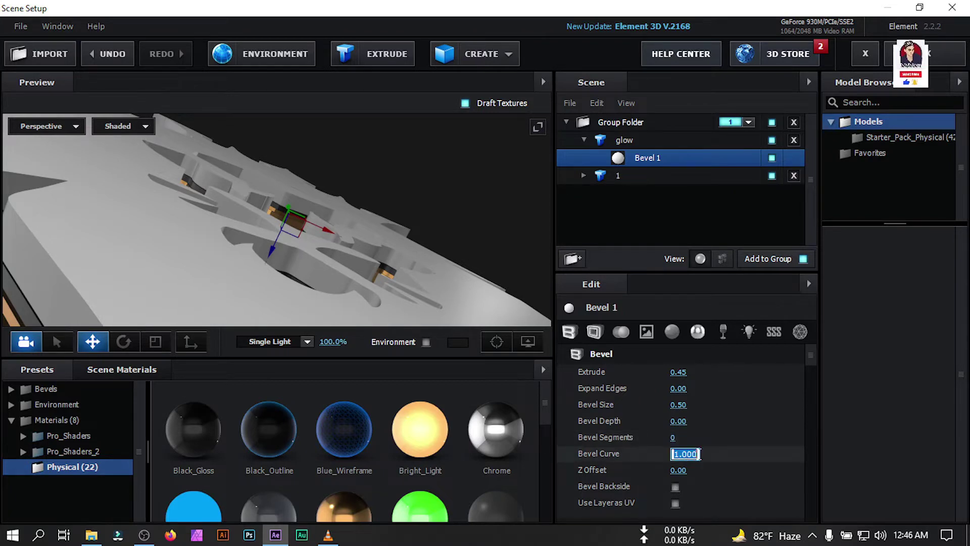
type("0")
key("Return")
Assign Custom Layer 1 [TEXTURE BLUE.mp4] as the diffuse texture of the glow model's Bevel 1.
left_click_drag(480, 293, 334, 215)
left_click(643, 333)
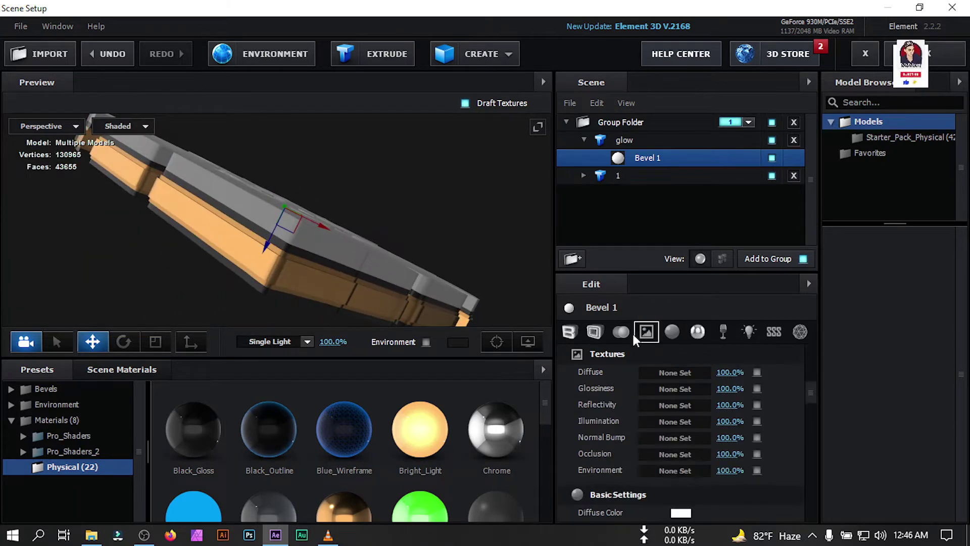
left_click(667, 374)
left_click(664, 269)
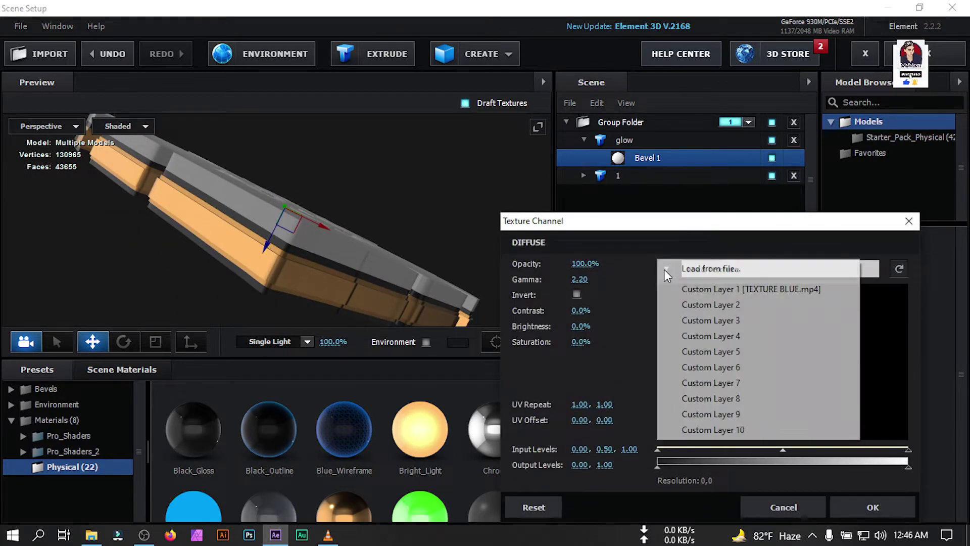
left_click(779, 292)
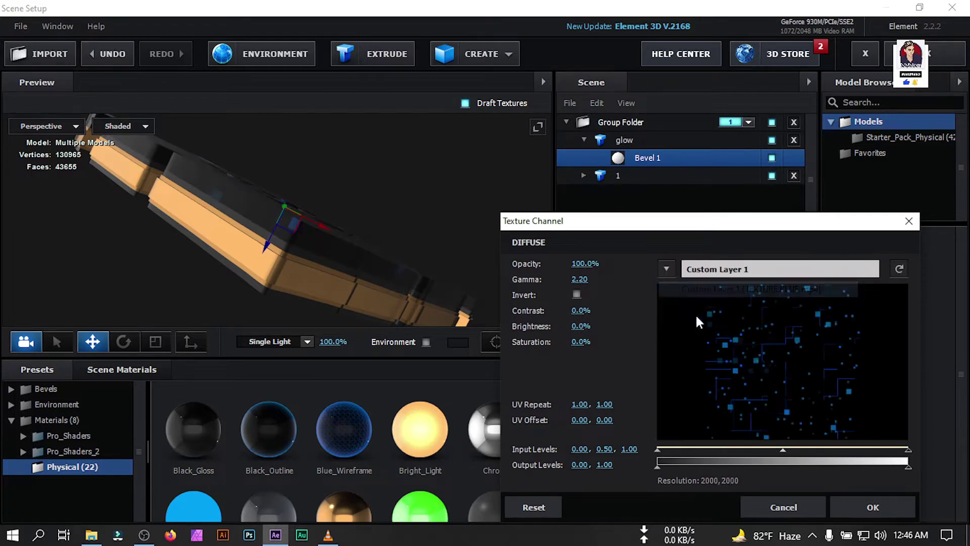
left_click(861, 504)
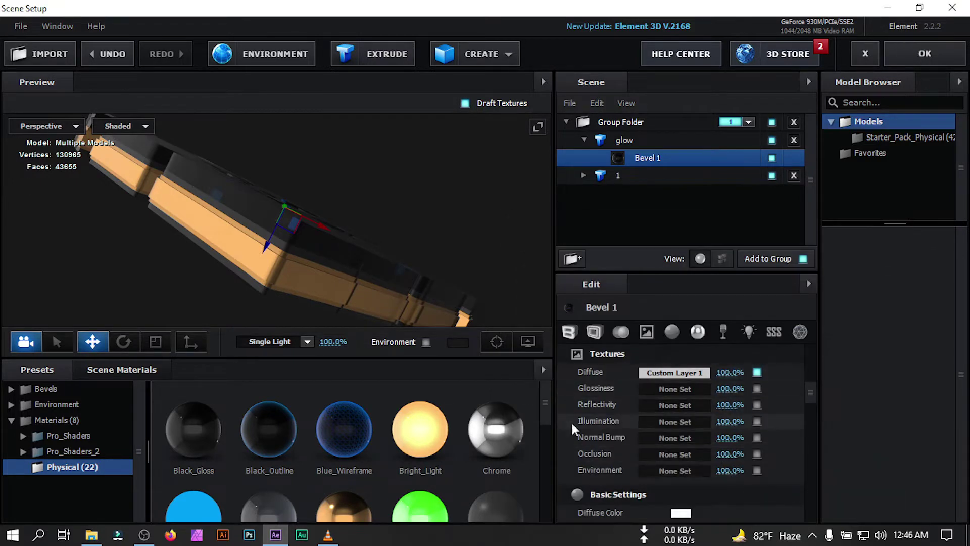
Assign Custom Layer 1 [TEXTURE BLUE.mp4] as the illumination texture of the glow model's Bevel 1.
left_click(684, 421)
left_click(668, 267)
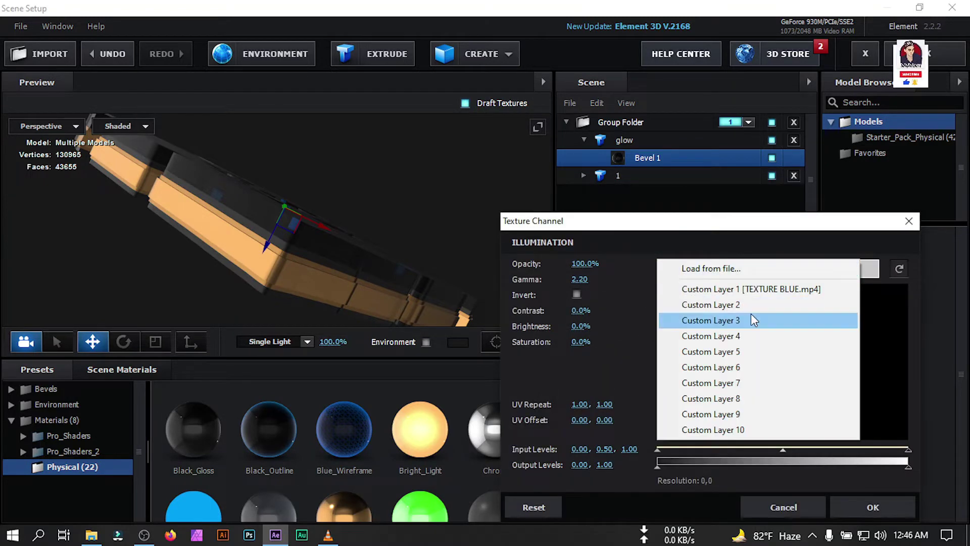
left_click(723, 292)
left_click(865, 502)
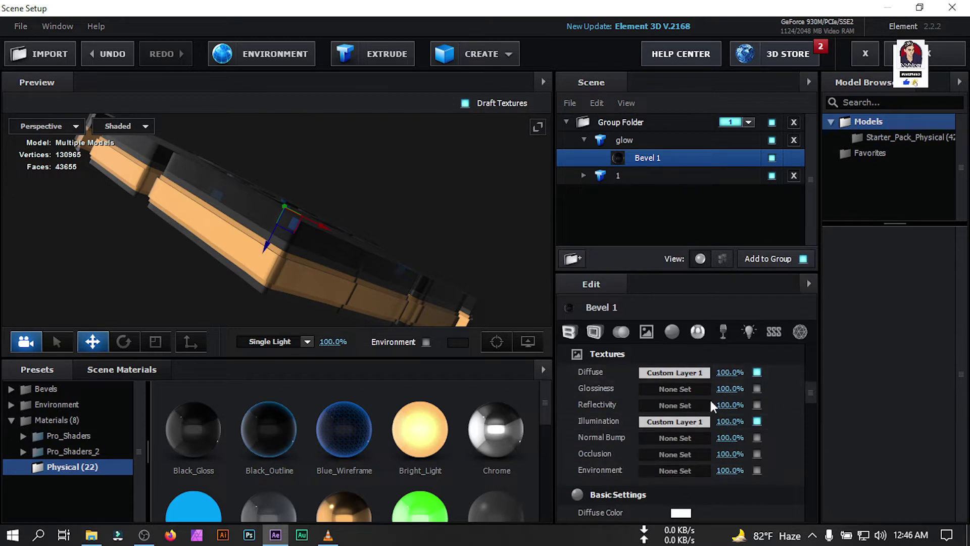
Raise the illumination intensity of the glow model's Bevel 1 to 208%.
scroll(753, 478, "down", 10)
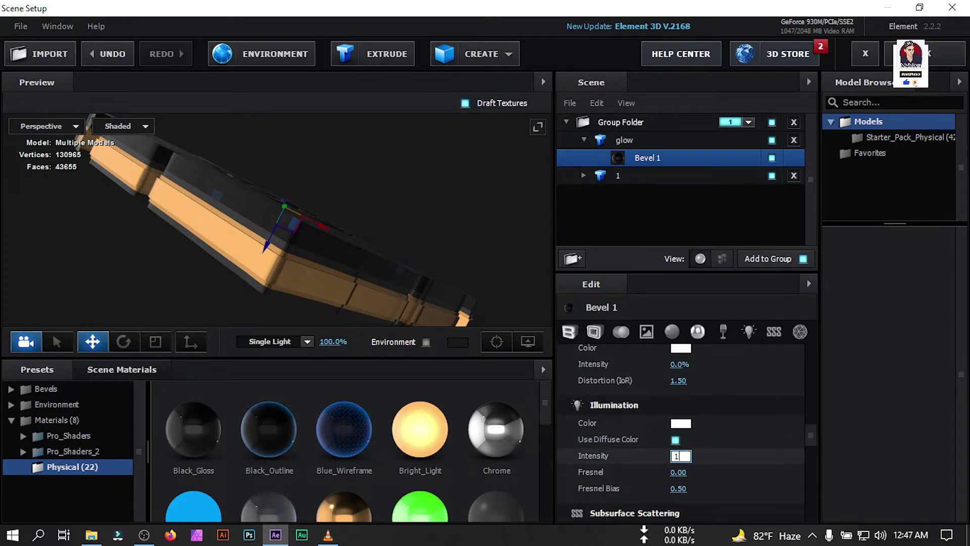
type("50")
key("Return")
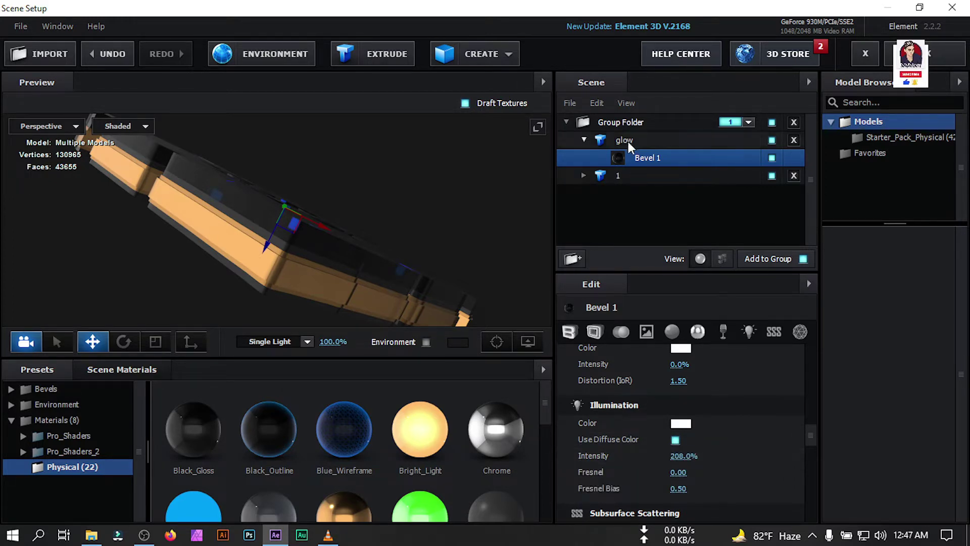
Set the UV repeat of the glow model to 8.00 by 6.00.
left_click(628, 141)
scroll(707, 440, "down", 5)
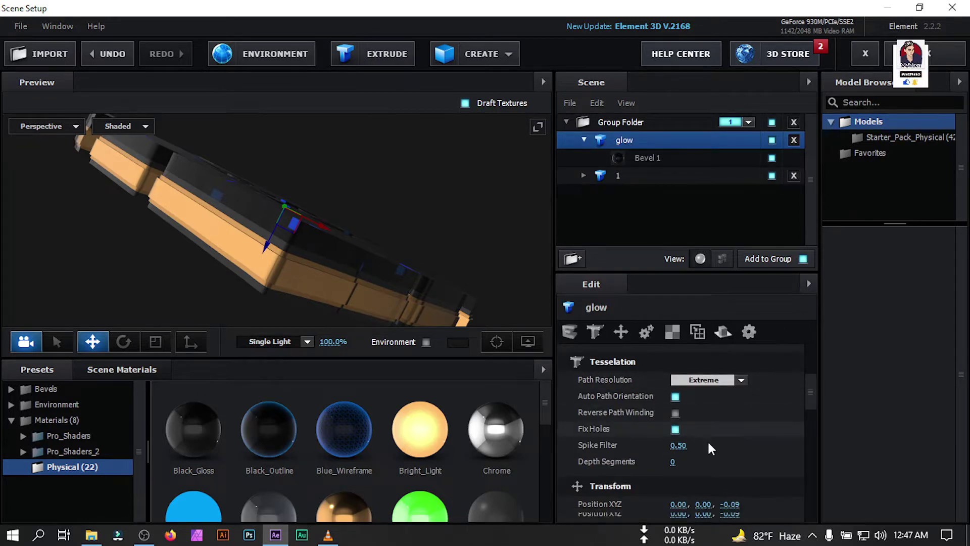
scroll(644, 445, "down", 2)
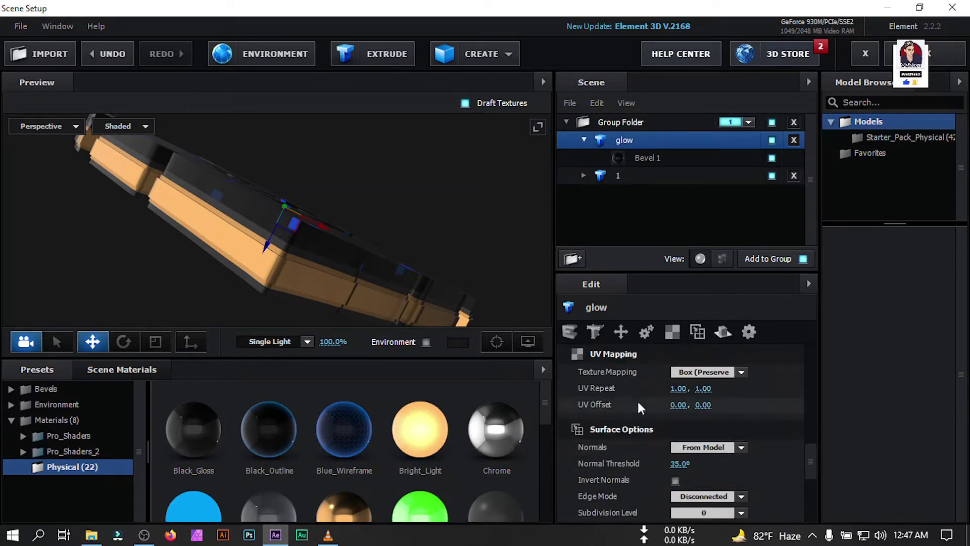
left_click(682, 388)
type("8")
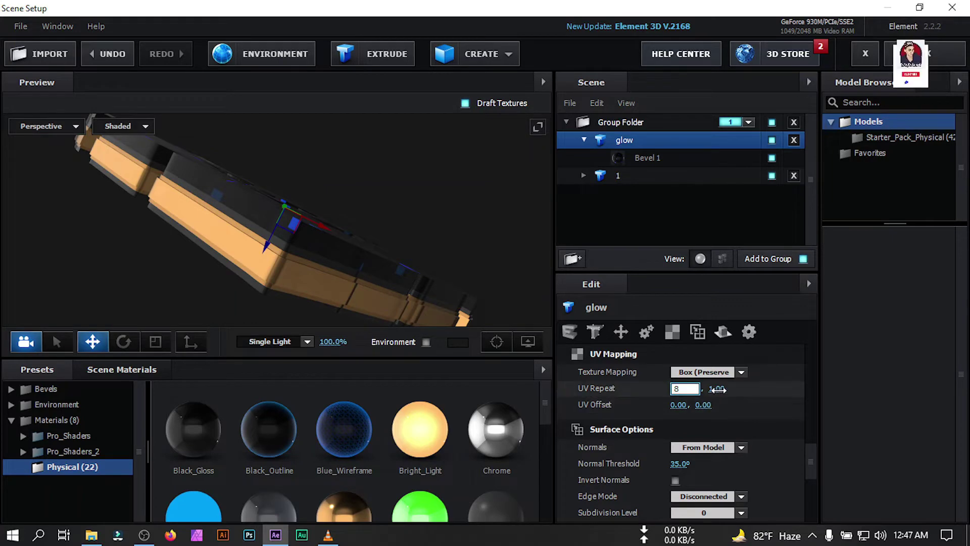
key("Return")
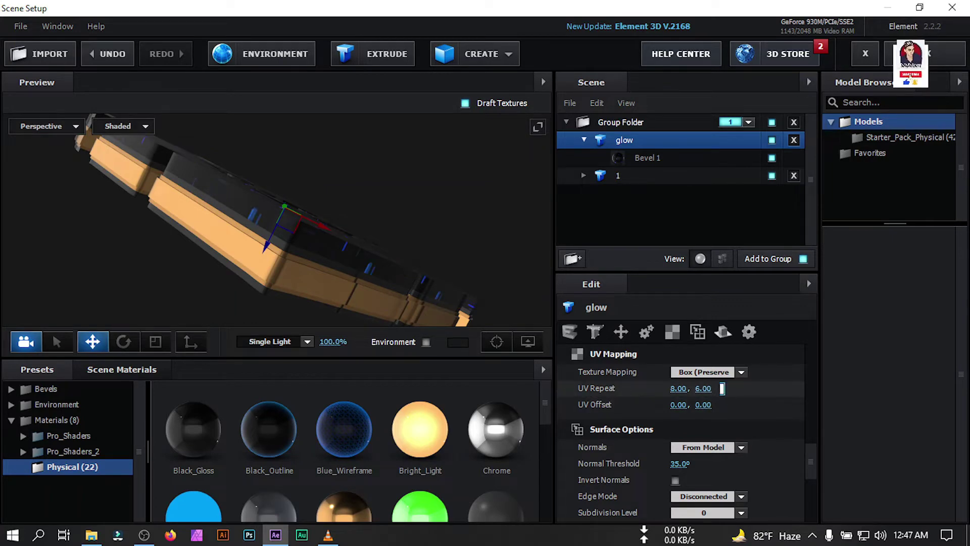
Set the blend mode of the glow model's Bevel 1 material to Screen.
left_click_drag(430, 253, 538, 245)
left_click(650, 156)
scroll(743, 404, "down", 3)
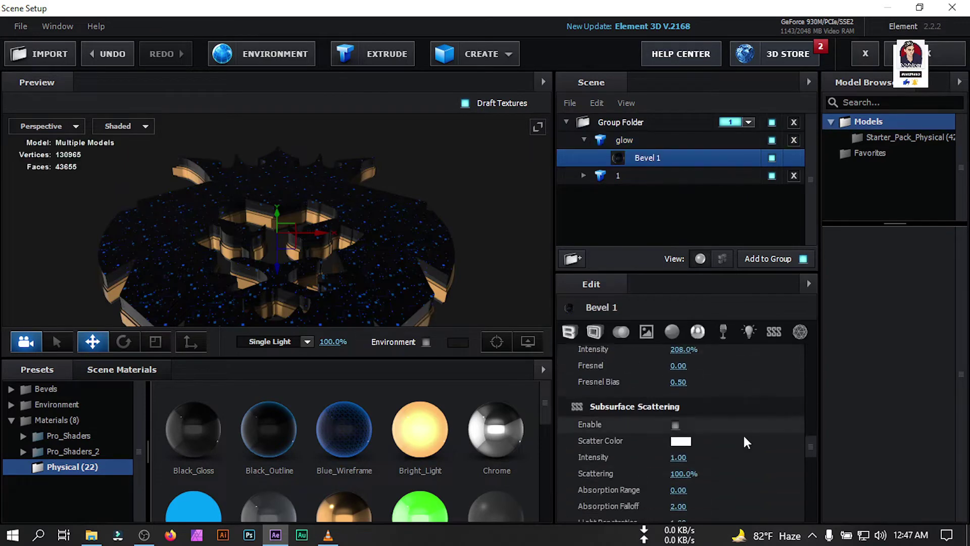
scroll(745, 441, "down", 5)
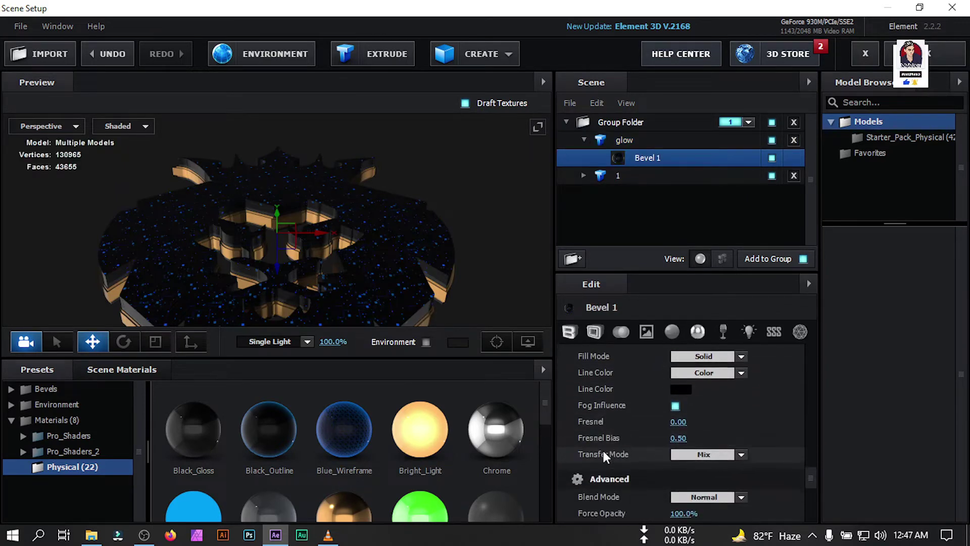
left_click(703, 497)
left_click(705, 477)
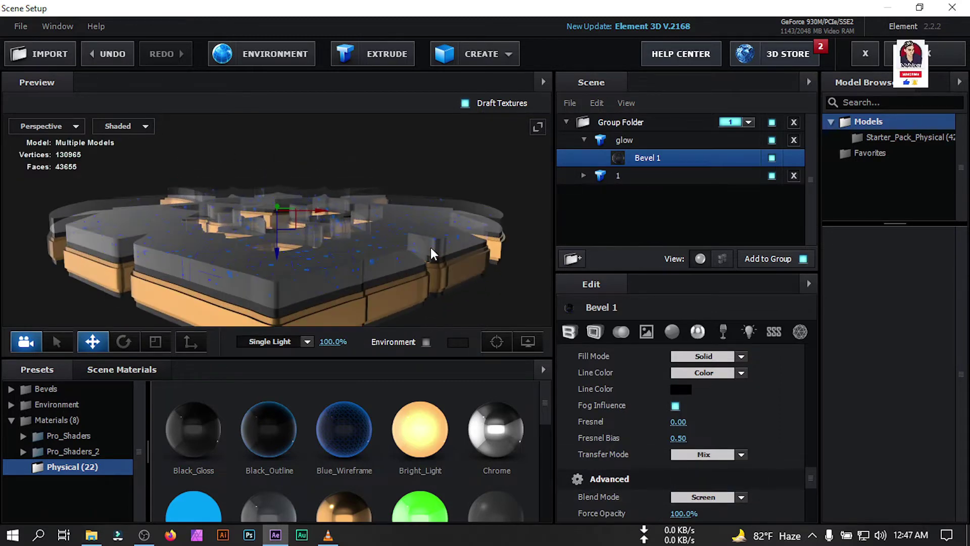
left_click_drag(430, 247, 394, 262)
Add another extrusion model to the group folder and expand it to show its bevel.
left_click(584, 140)
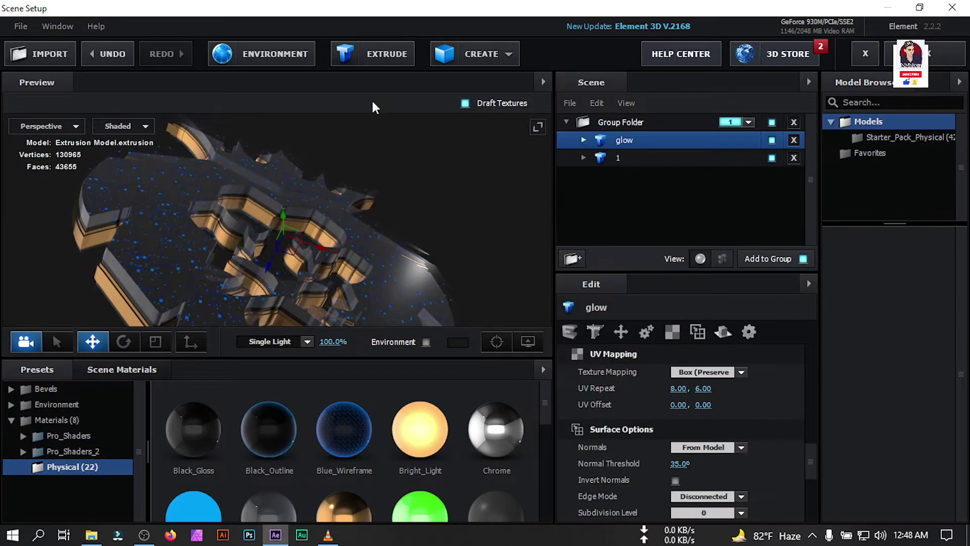
left_click(377, 54)
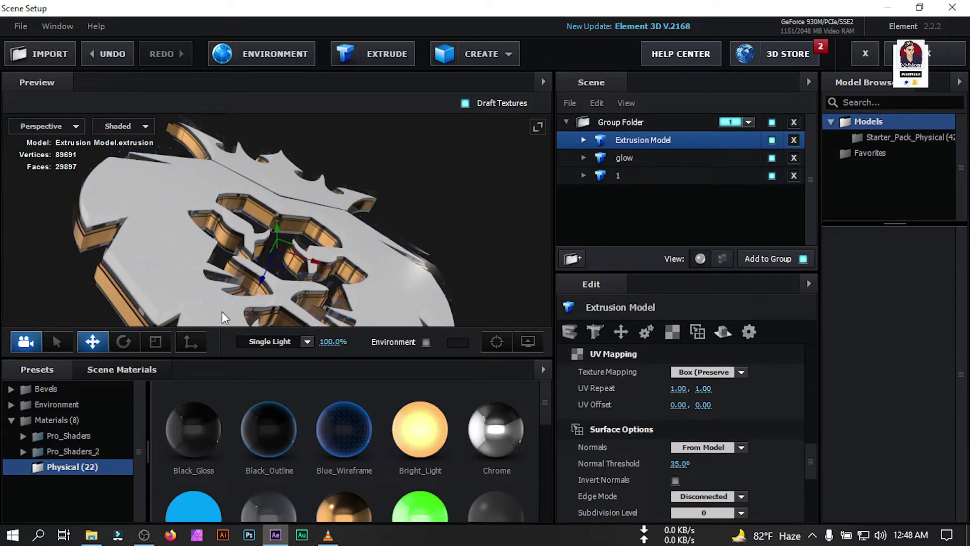
left_click_drag(258, 283, 422, 255)
left_click(584, 140)
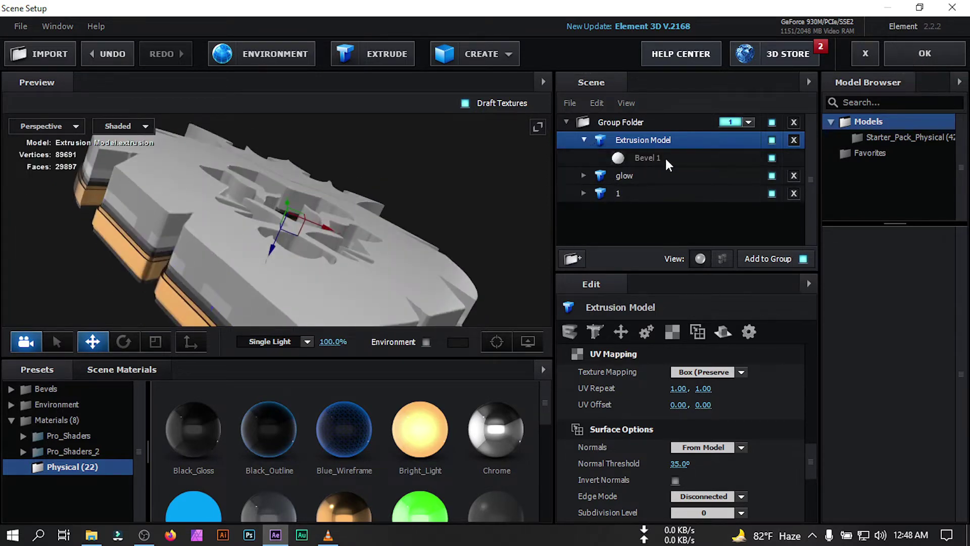
Set the extrude of the new extrusion model's Bevel 1 to 0.70.
left_click(664, 157)
scroll(696, 409, "up", 2)
left_click(570, 332)
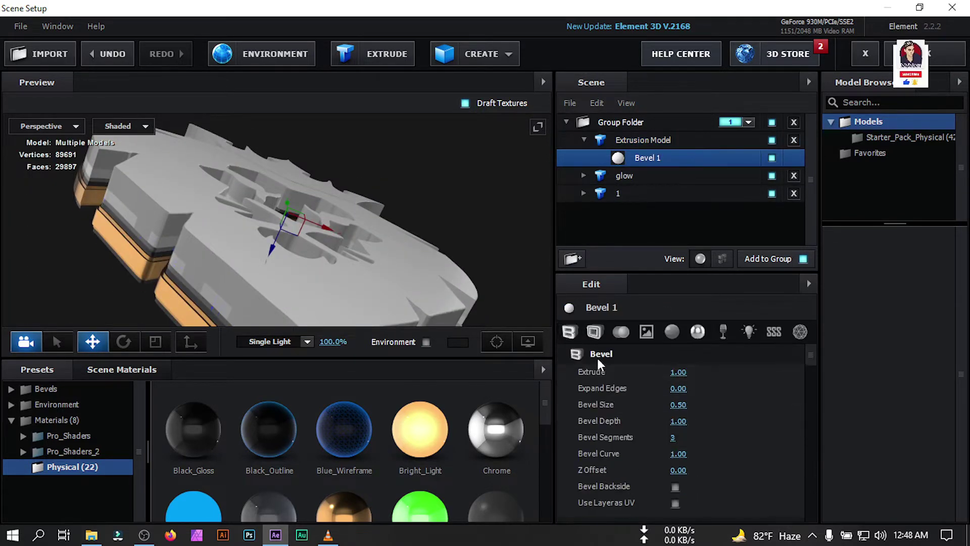
left_click(678, 373)
type(".")
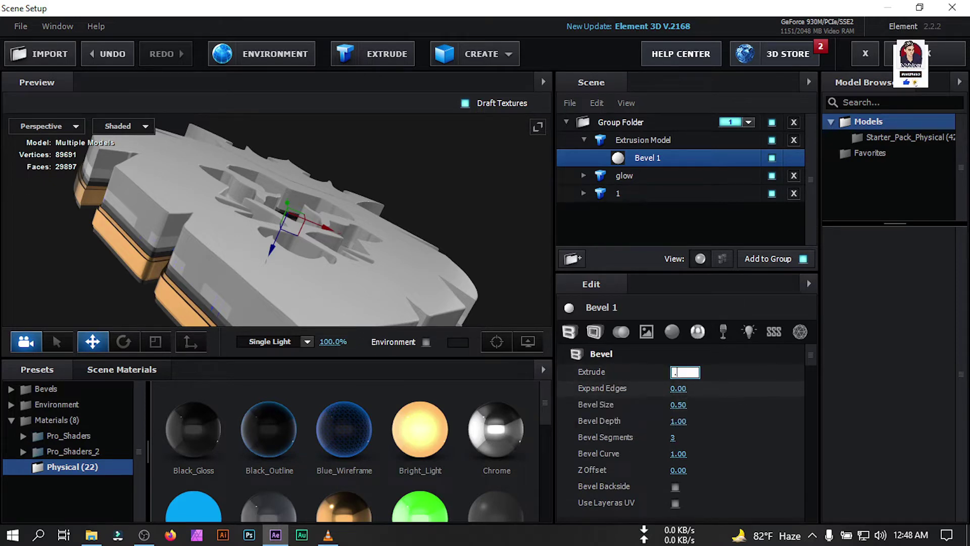
type("70")
key("Return")
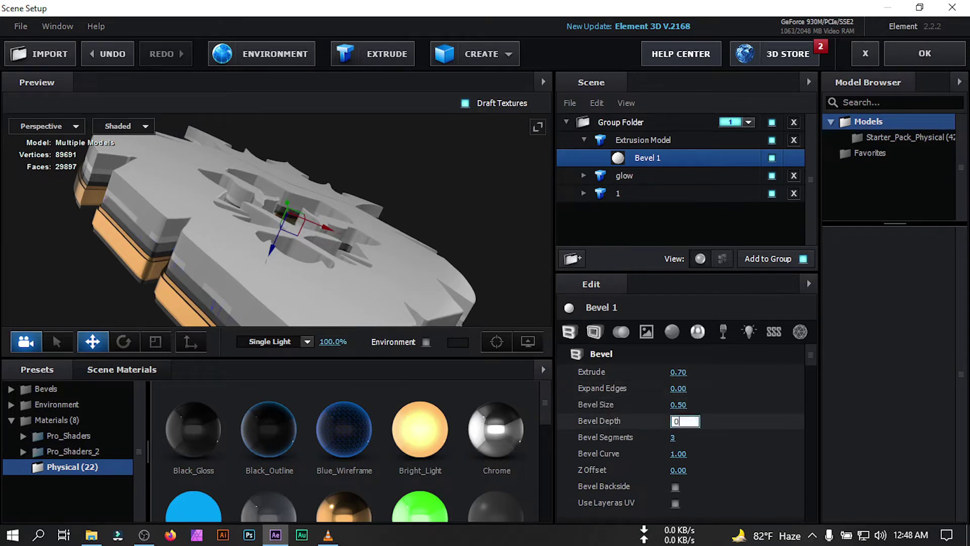
Set Bevel 1's bevel depth, bevel segments and bevel curve to 0, and reduce its extrude to 0.60.
key("Return")
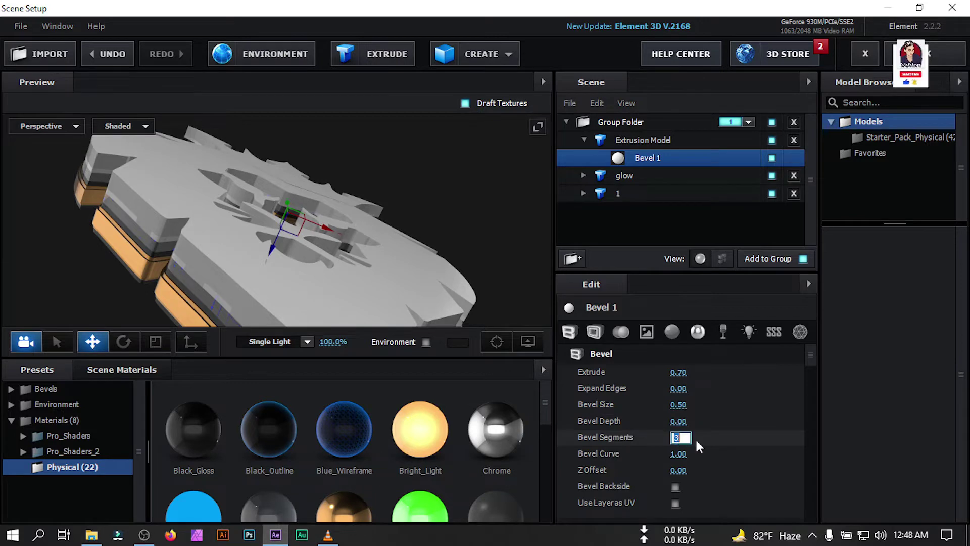
type("0")
key("Return")
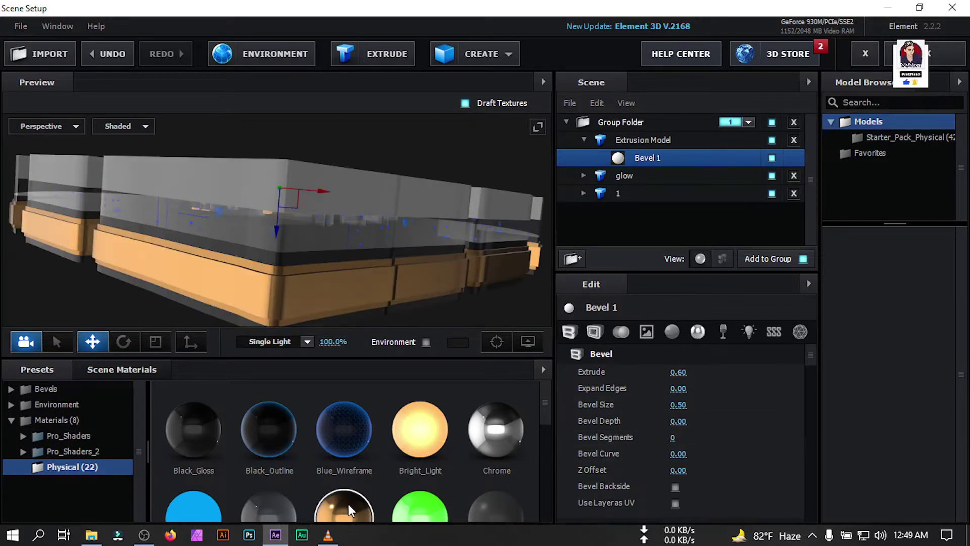
Apply the Gold physical material to the new model's Bevel 1 and make its reflectivity color slightly darker.
left_click_drag(347, 504, 658, 162)
left_click_drag(410, 219, 545, 273)
left_click(672, 331)
left_click(681, 497)
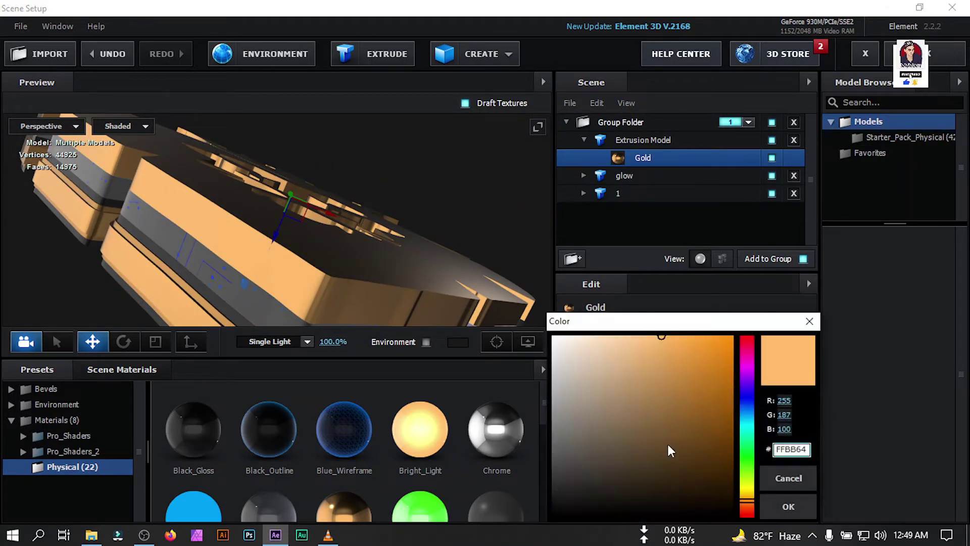
left_click(660, 347)
key("Return")
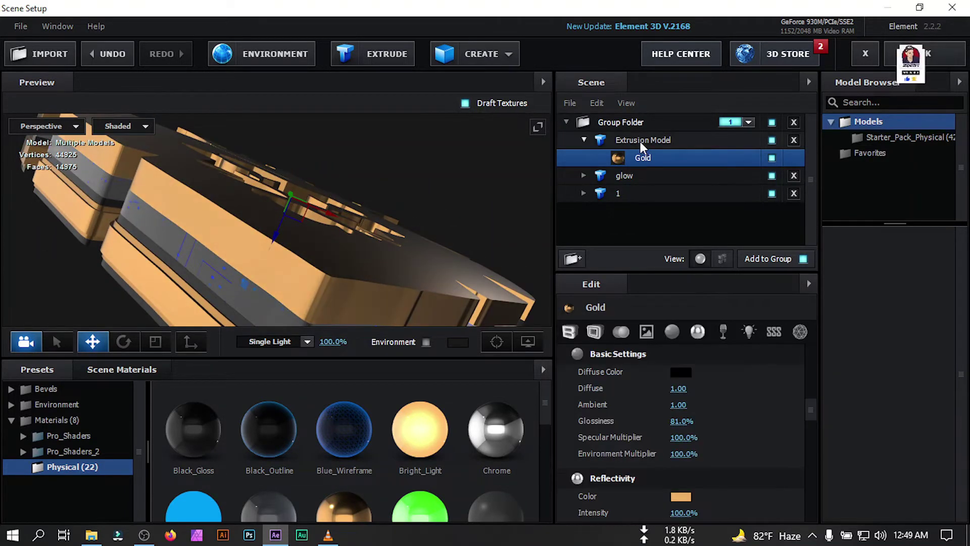
Set the new extrusion model's bevel copies to 2.
left_click(641, 144)
left_click(570, 332)
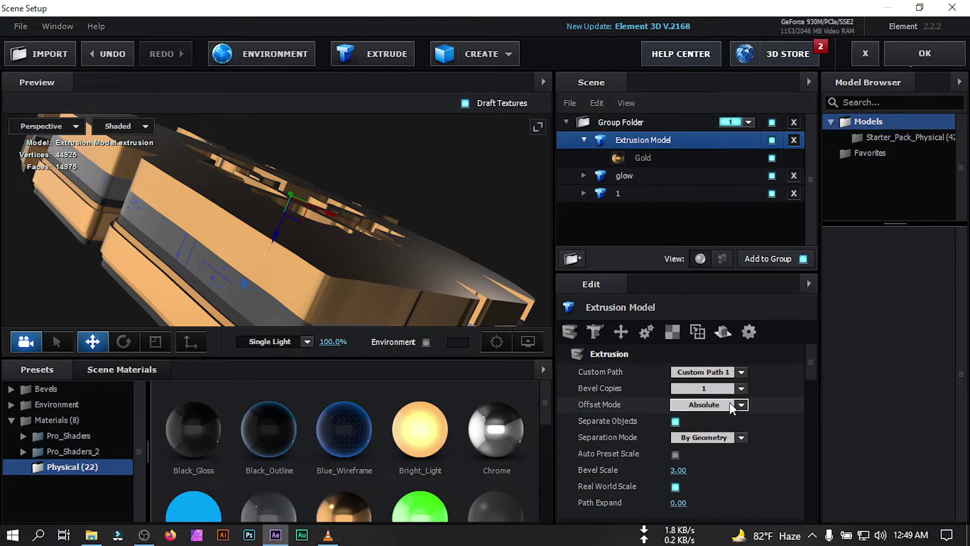
left_click(735, 389)
left_click(710, 402)
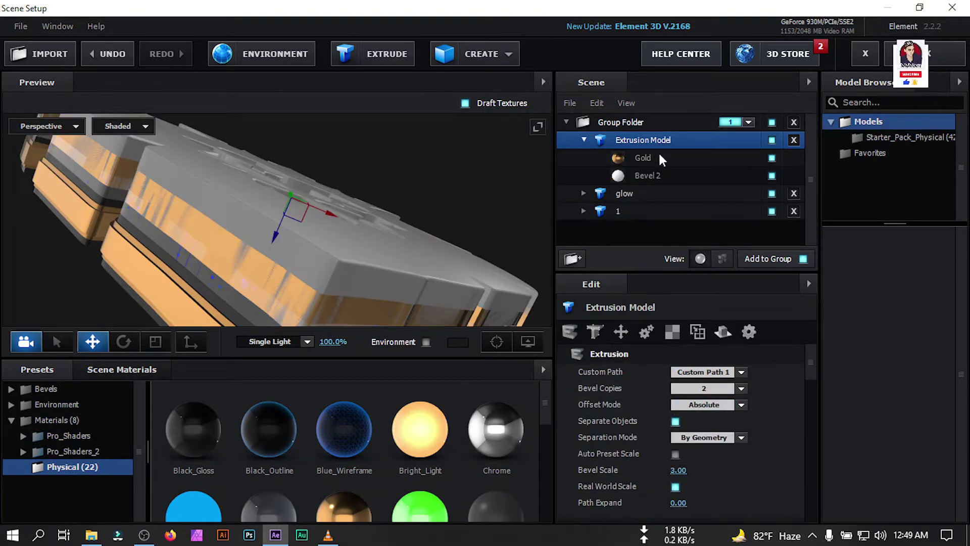
Set the extrude of the new extrusion model's Bevel 2 to 0.45.
left_click(648, 175)
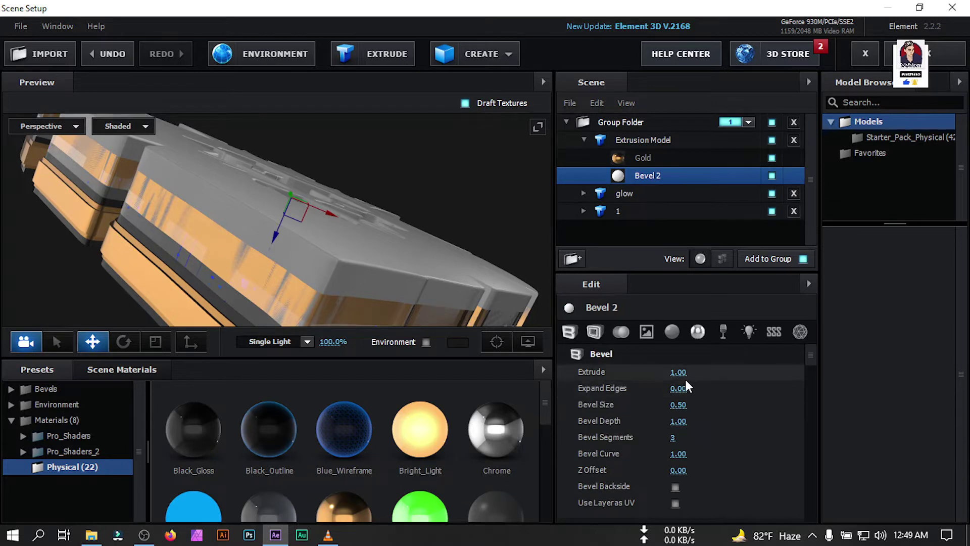
left_click(647, 157)
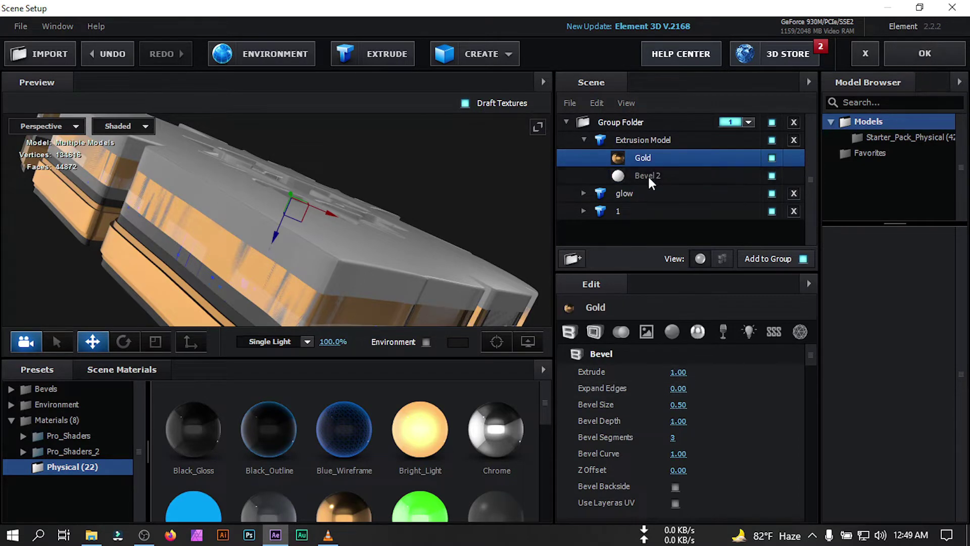
left_click(647, 175)
type(".")
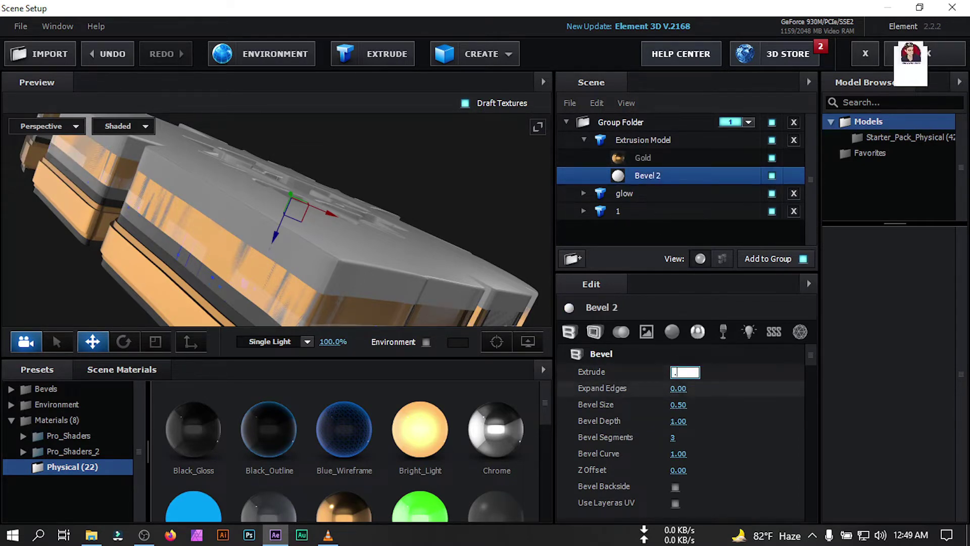
type("45")
key("Return")
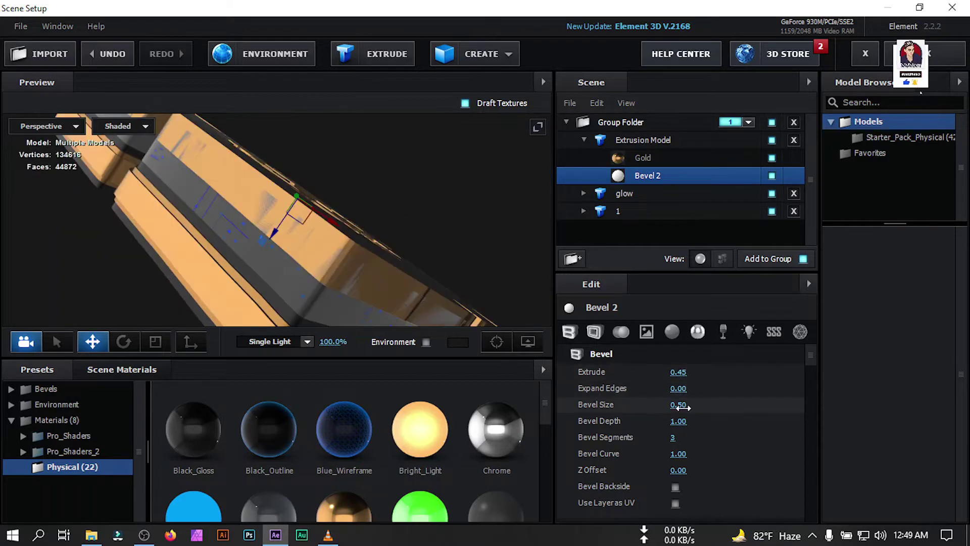
Set Bevel 2's bevel size to 1.00, its bevel depth, segments and curve to 0, and its Z offset to 0.08.
key("Return")
left_click(674, 437)
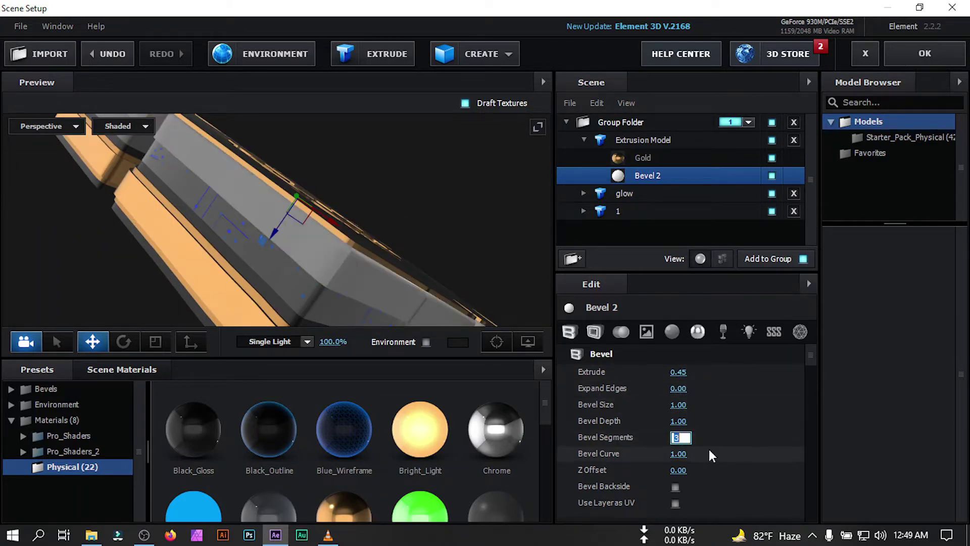
type("6")
key("Return")
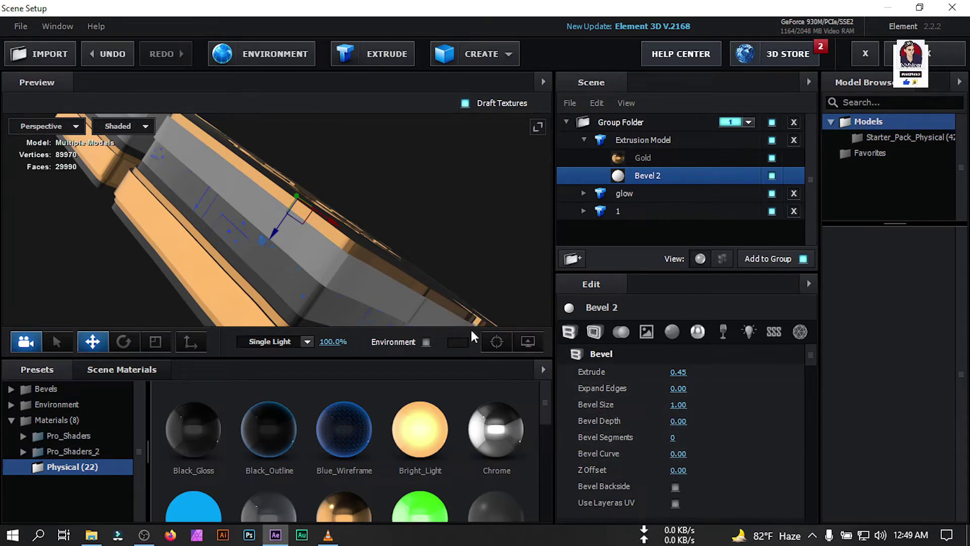
left_click_drag(677, 471, 680, 470)
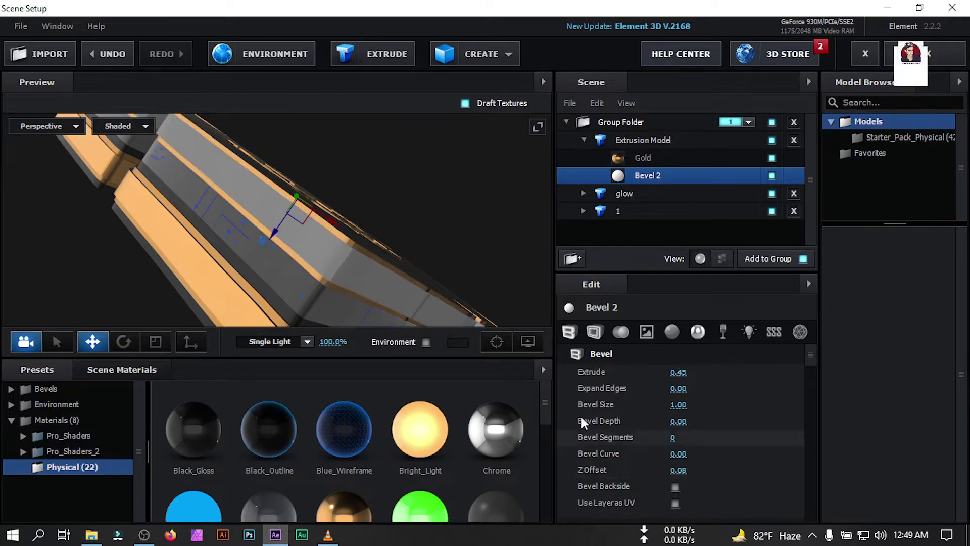
Set Bevel 2's bevel segments to 12, bevel depth to 0.40 and bevel curve to 1.00.
left_click_drag(524, 255, 476, 244)
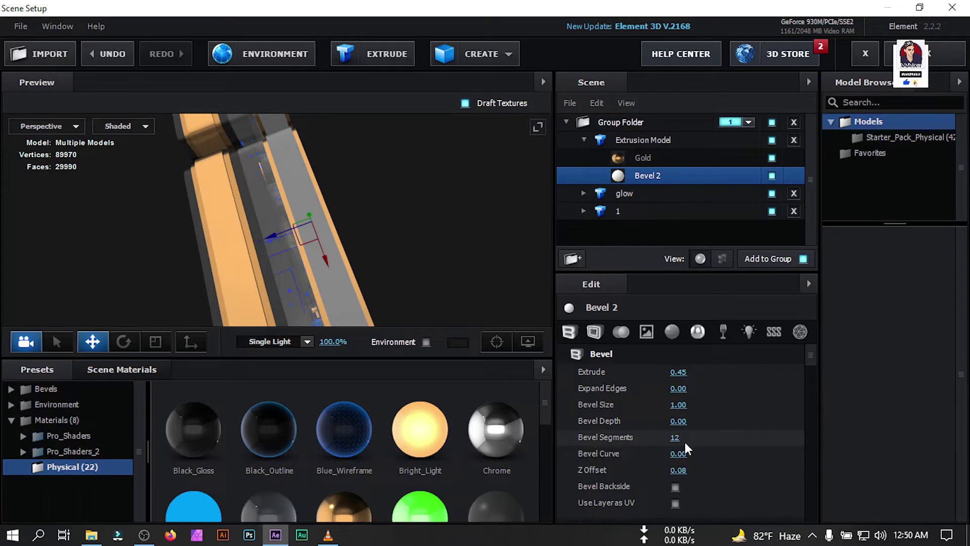
left_click(679, 423)
type(".40")
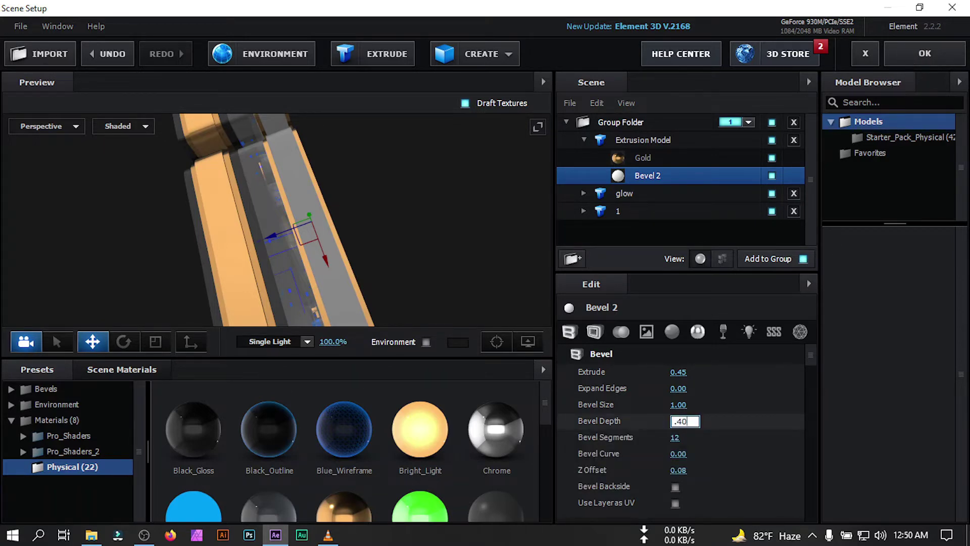
left_click(706, 444)
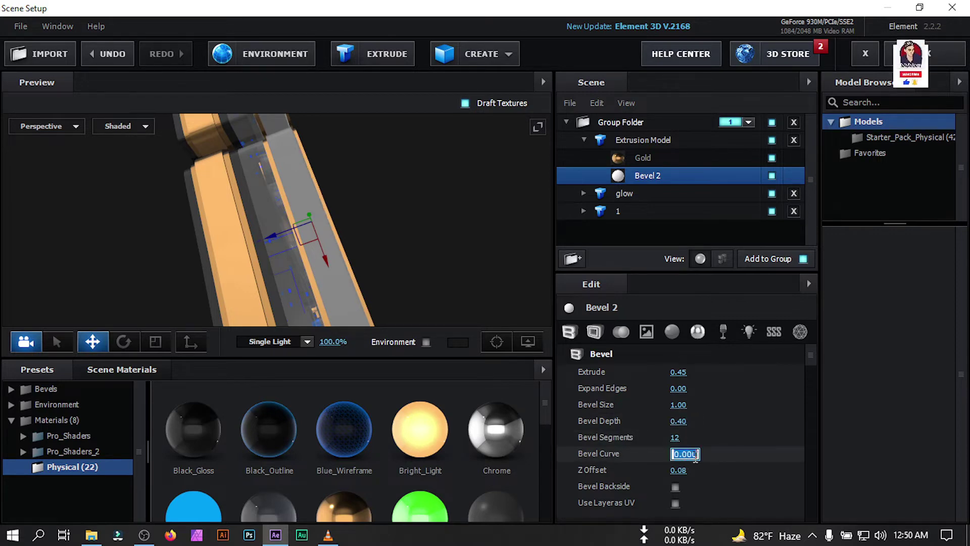
Reduce Bevel 2's extrude to 0.30 and its Z offset to 0.07.
left_click_drag(365, 252, 411, 275)
left_click(683, 373)
type(".30")
left_click(714, 391)
Set Bevel 2's extrude to 0.35 and its Z offset to 0.11.
left_click(678, 372)
type(".")
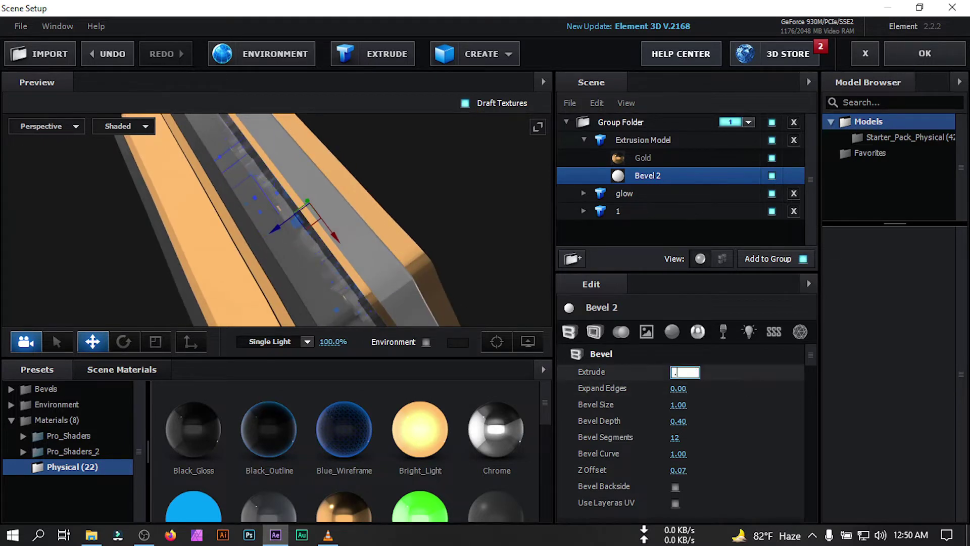
type("36")
key("BackSpace")
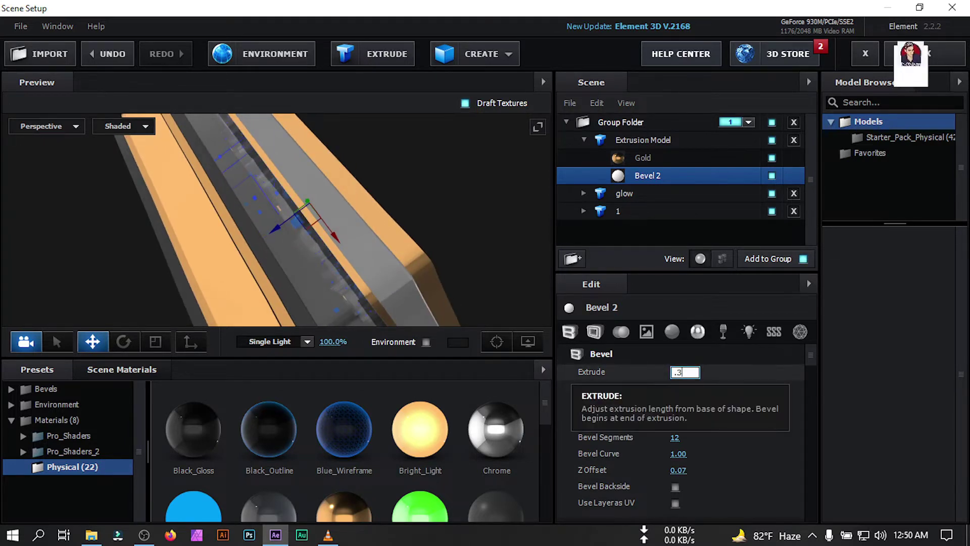
type("5")
key("Return")
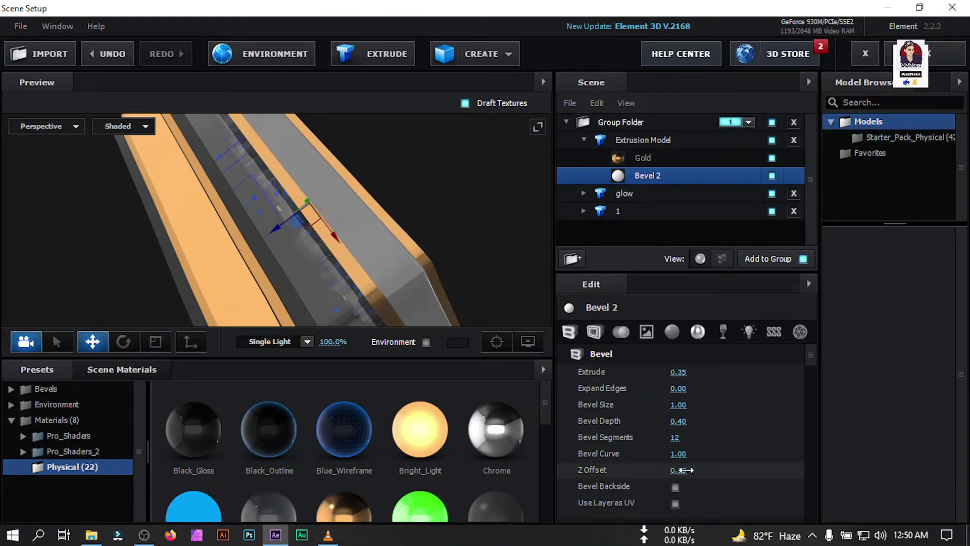
left_click_drag(686, 471, 684, 470)
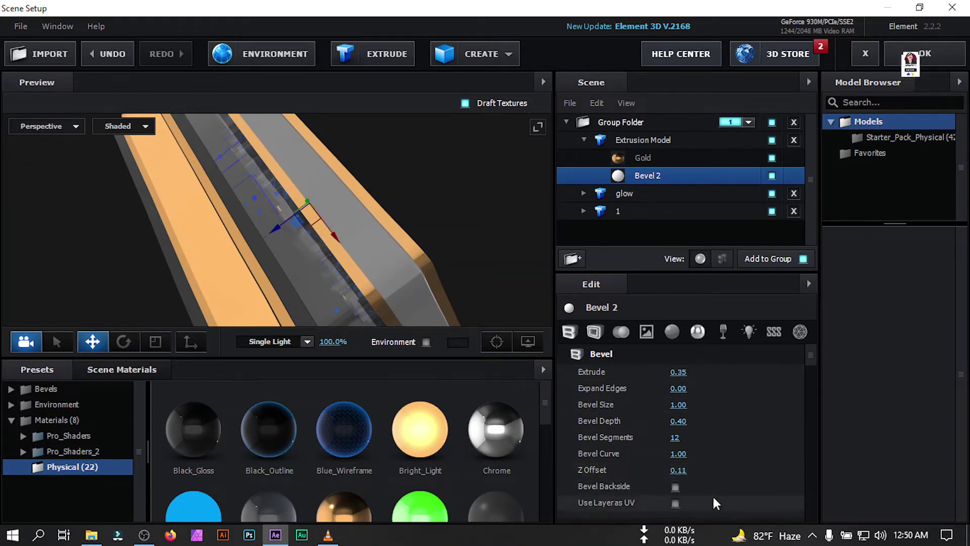
Try a bevel size of 1.20 on Bevel 2, then settle on a bevel size of 1.10.
left_click_drag(348, 232, 485, 298)
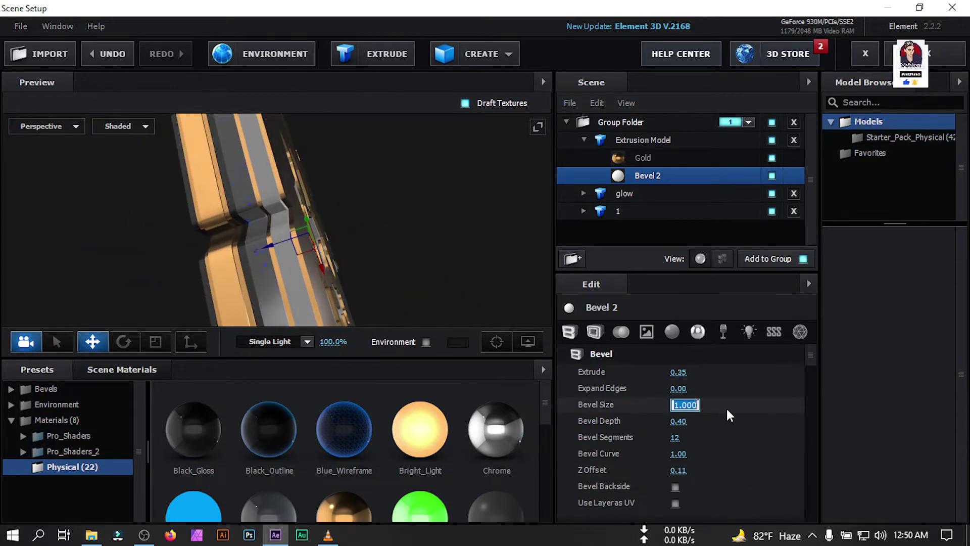
type("1.2")
key("Return")
left_click_drag(374, 219, 352, 223)
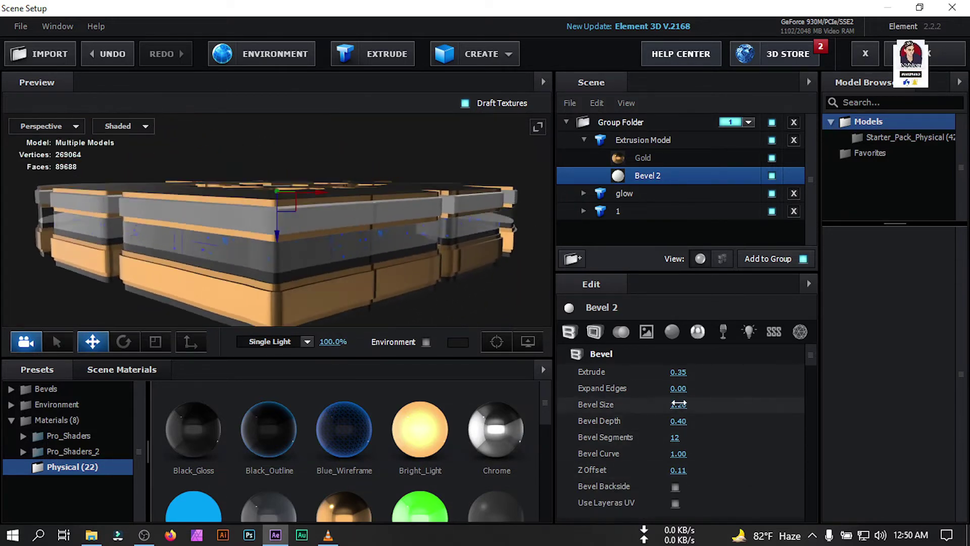
type("1.1")
key("Return")
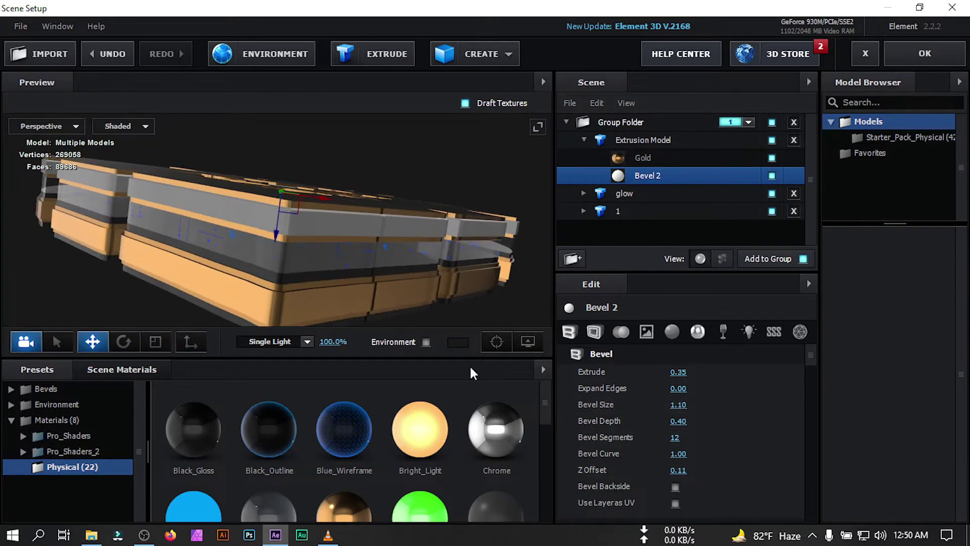
Find the Metal presets in Pro_Shaders_2 and apply the clean_metal_brushed material to Bevel 2.
left_click(75, 449)
scroll(96, 469, "down", 2)
left_click(105, 476)
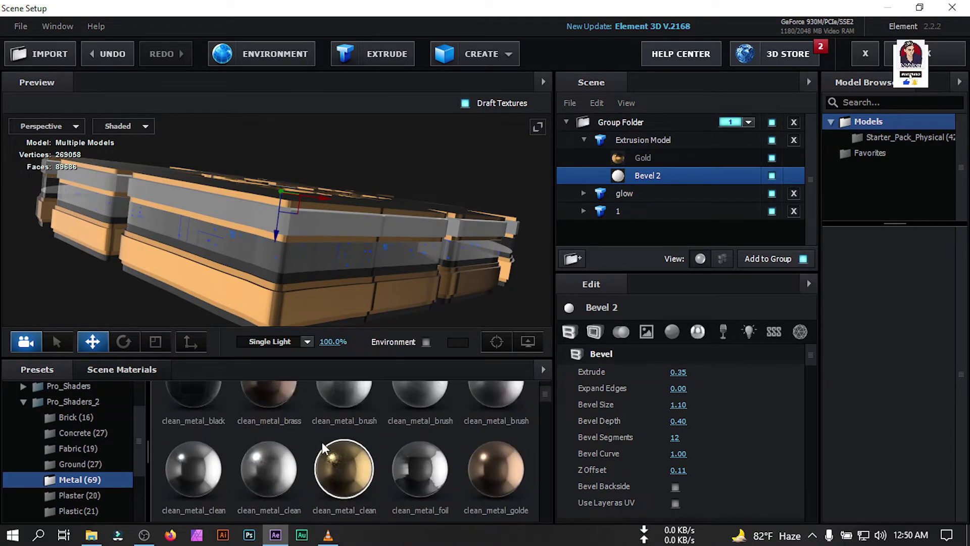
left_click_drag(322, 441, 645, 178)
mouse_move(435, 240)
left_mouse_down()
mouse_move(397, 242)
mouse_move(428, 245)
left_mouse_up()
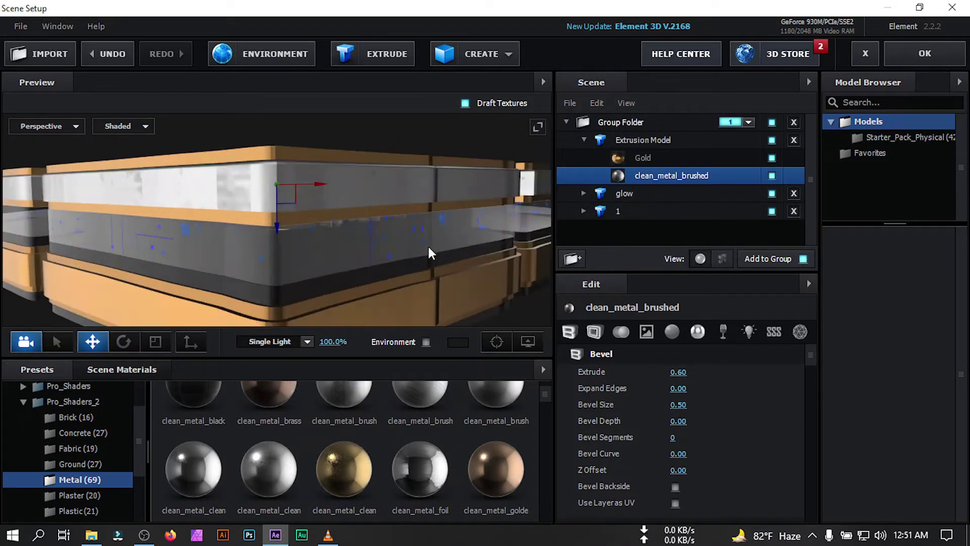
Replace the second bevel's brushed metal with the clean_metal_clean_02 material.
scroll(428, 245, "up", 2)
scroll(286, 440, "down", 1)
left_click_drag(283, 437, 647, 177)
left_click_drag(494, 233, 462, 234)
scroll(408, 167, "down", 3)
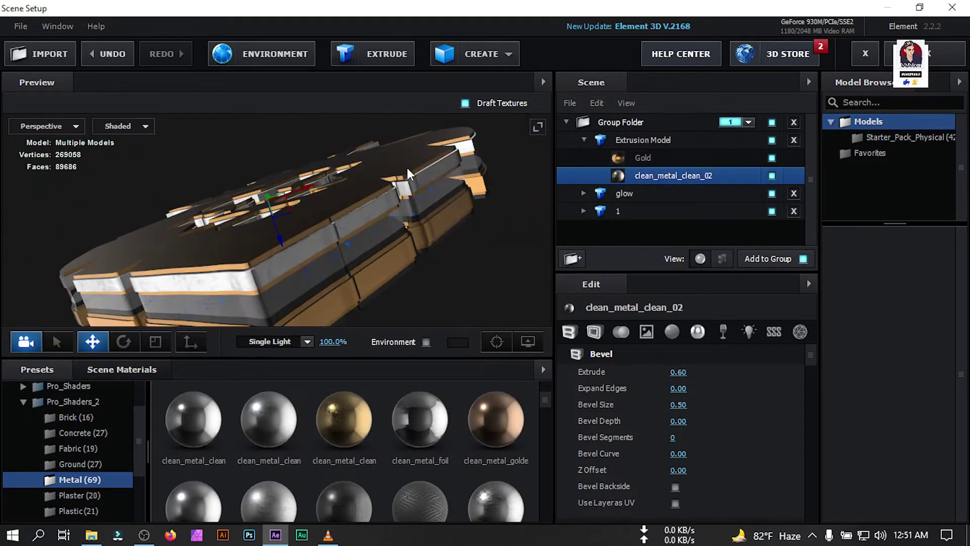
left_click_drag(410, 167, 452, 216)
Collapse the gold and metal extrusion model and rename it as 2.
left_click(624, 193)
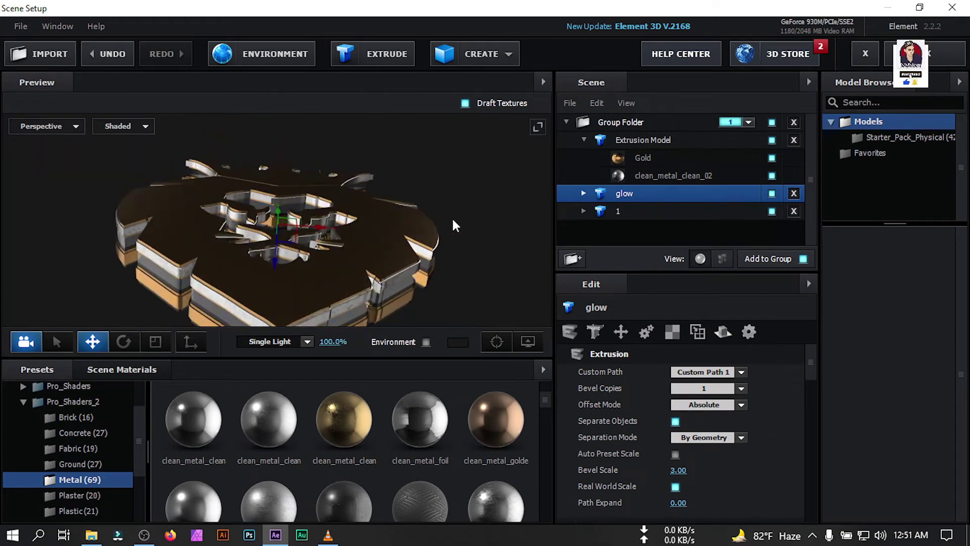
left_click(583, 139)
left_click(634, 137)
double_click(633, 137)
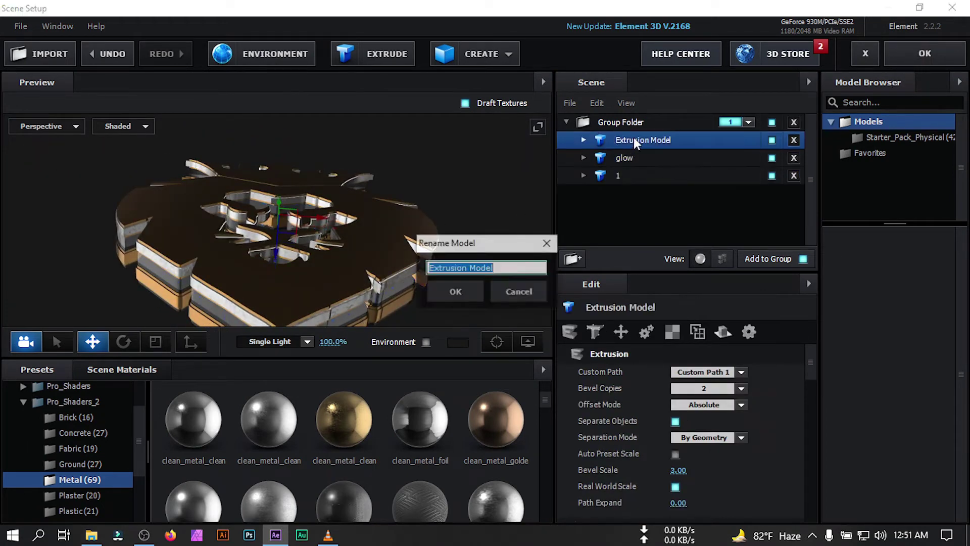
left_click(446, 293)
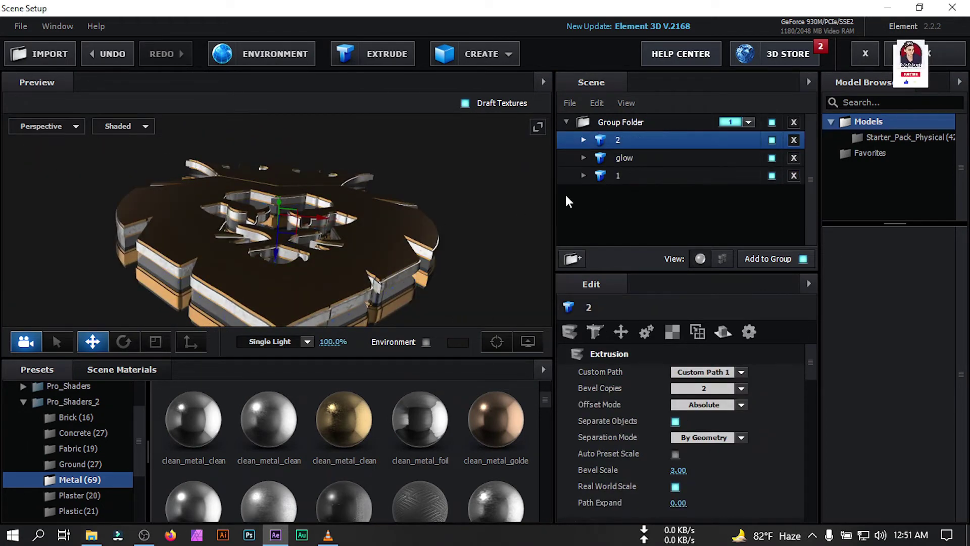
Extrude a new model with path resolution set to Extreme and move it forward to Z position -0.30.
left_click(382, 56)
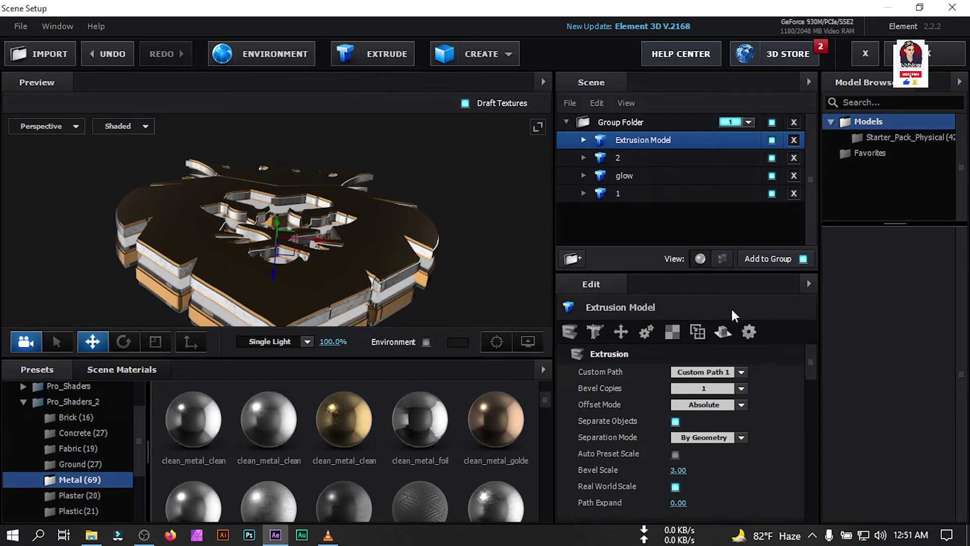
scroll(758, 414, "down", 5)
scroll(743, 434, "down", 1)
left_click(735, 347)
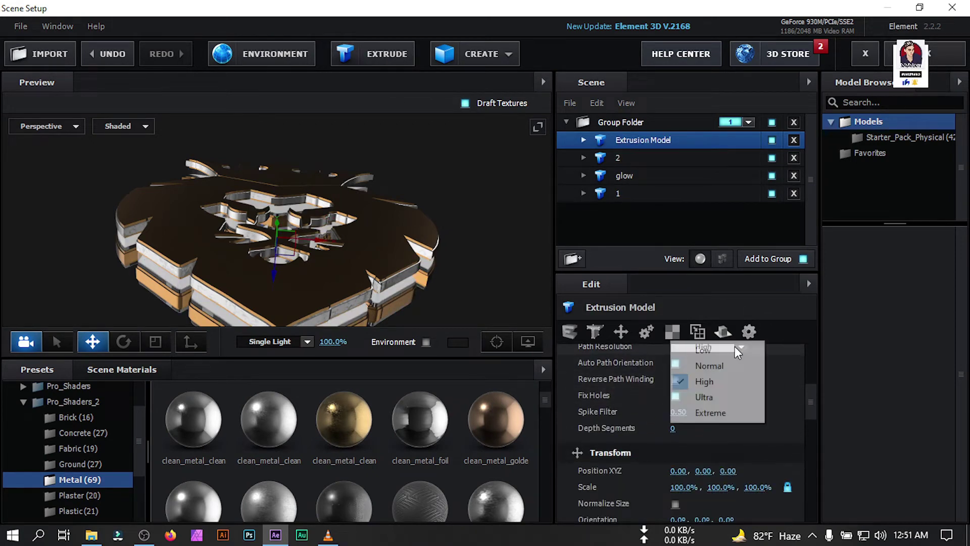
left_click(708, 412)
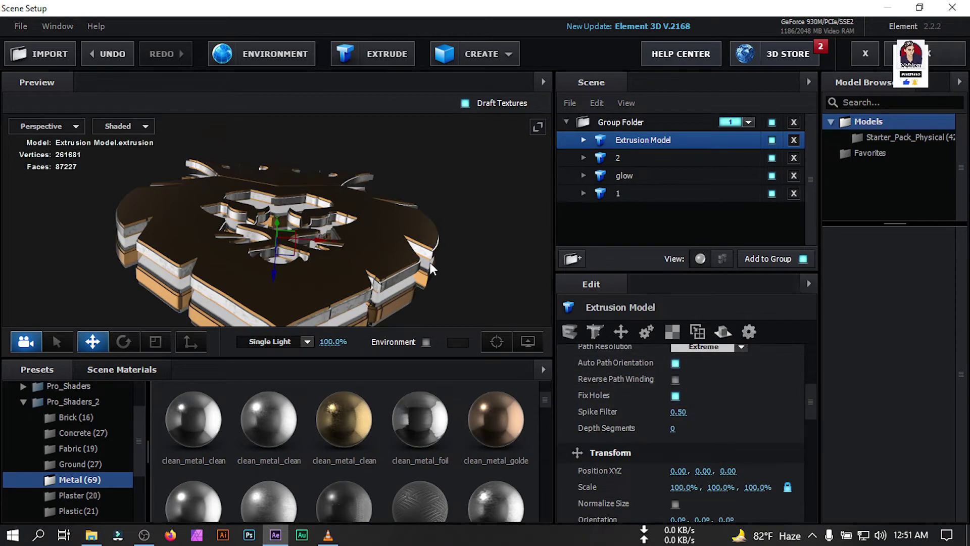
left_click_drag(273, 272, 287, 231)
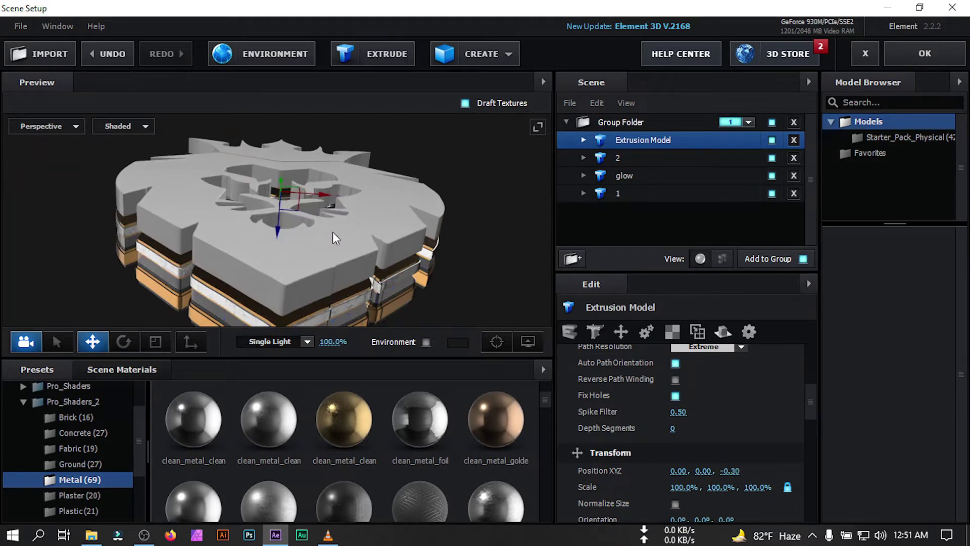
Set the extrude of the new model's Bevel 1 to 0.35.
left_click(583, 140)
left_click(651, 158)
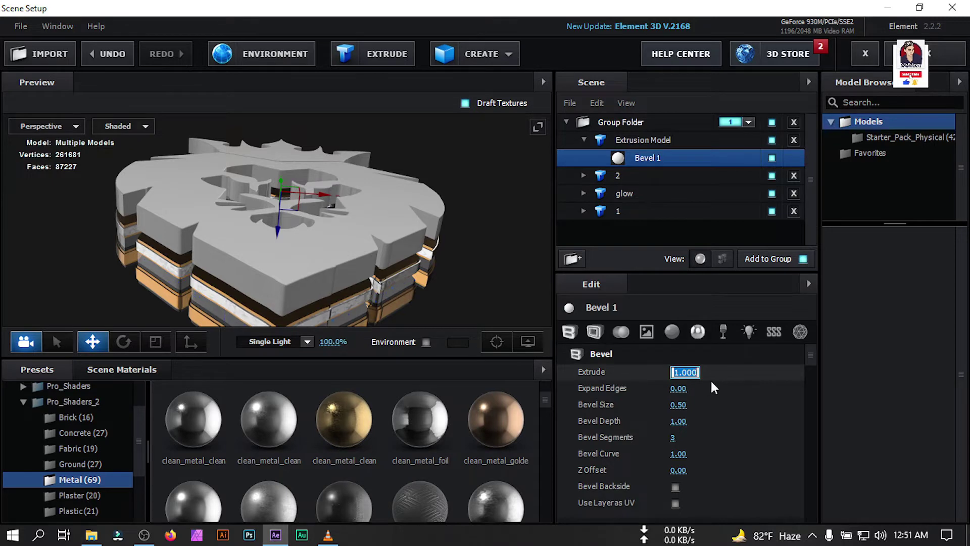
type(".35")
left_click_drag(378, 309, 379, 276)
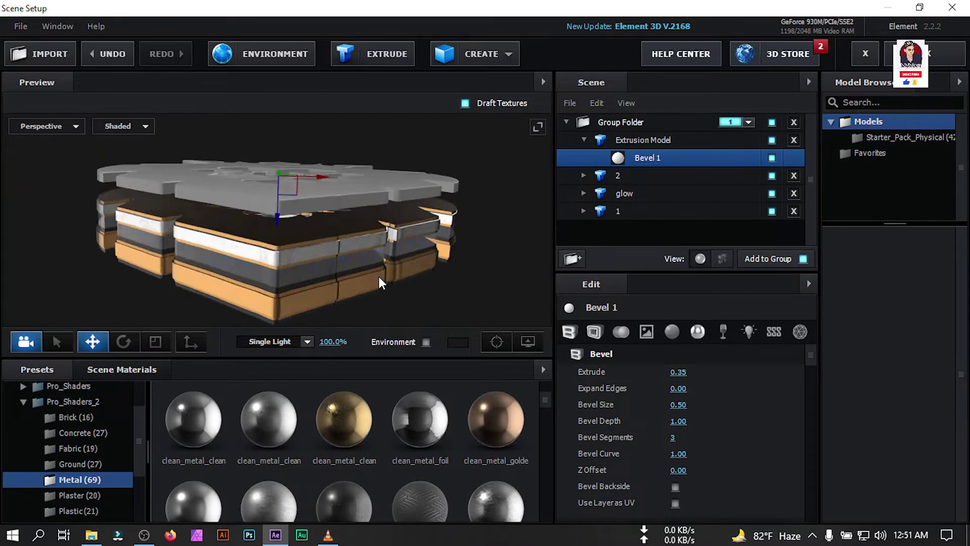
Set Bevel 1's bevel segments, depth and curve to 0 and move the extrusion to Z position -0.21.
scroll(379, 275, "up", 3)
type("0")
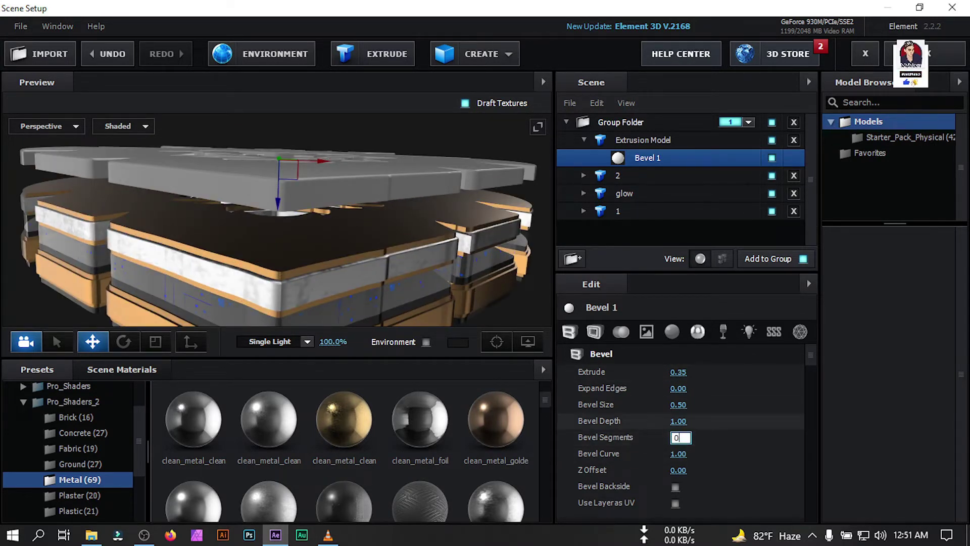
left_click(679, 421)
type("0")
key("Return")
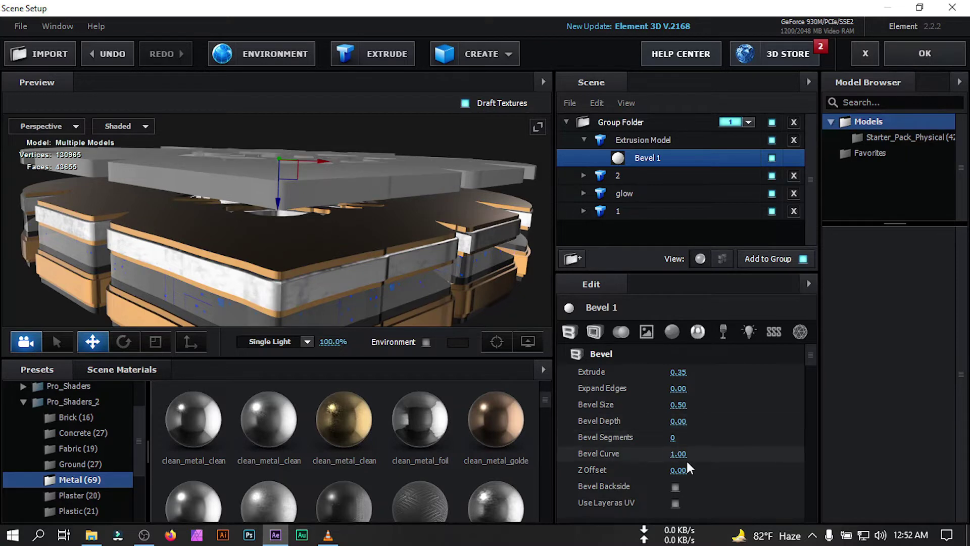
left_click(678, 455)
type("0")
left_click(643, 140)
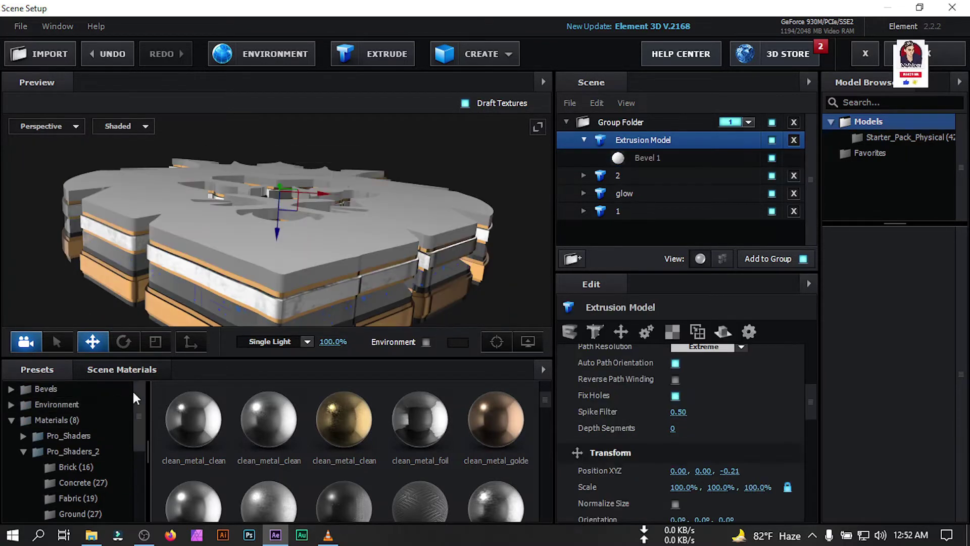
Apply the blue-textured scene material to the new extrusion's bevel and set the model's UV repeat to 5.00 and 6.00.
left_click(122, 371)
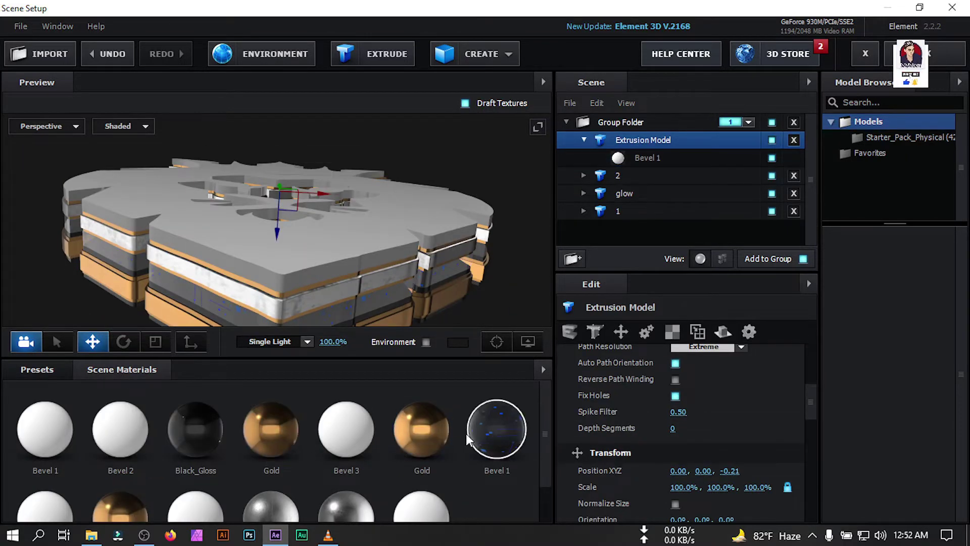
left_click_drag(482, 432, 646, 157)
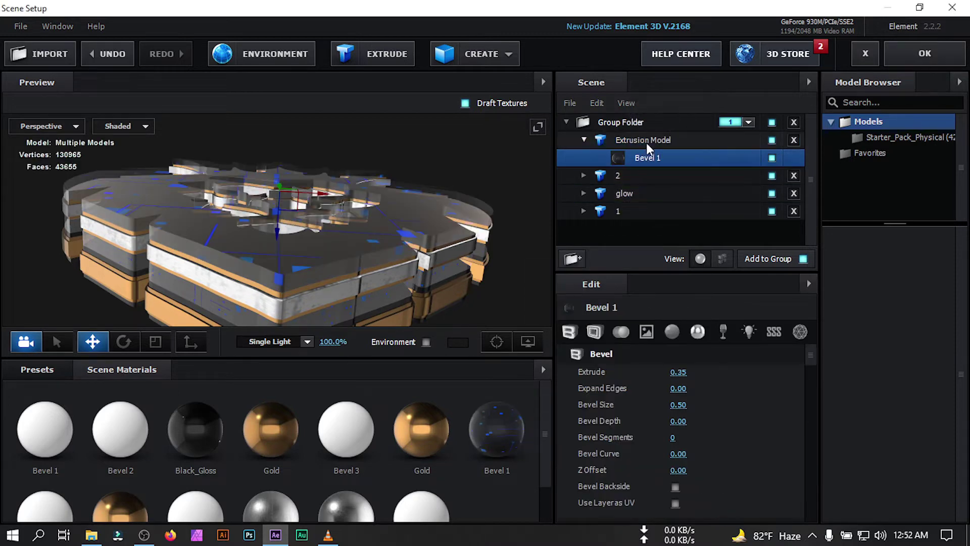
scroll(603, 438, "down", 10)
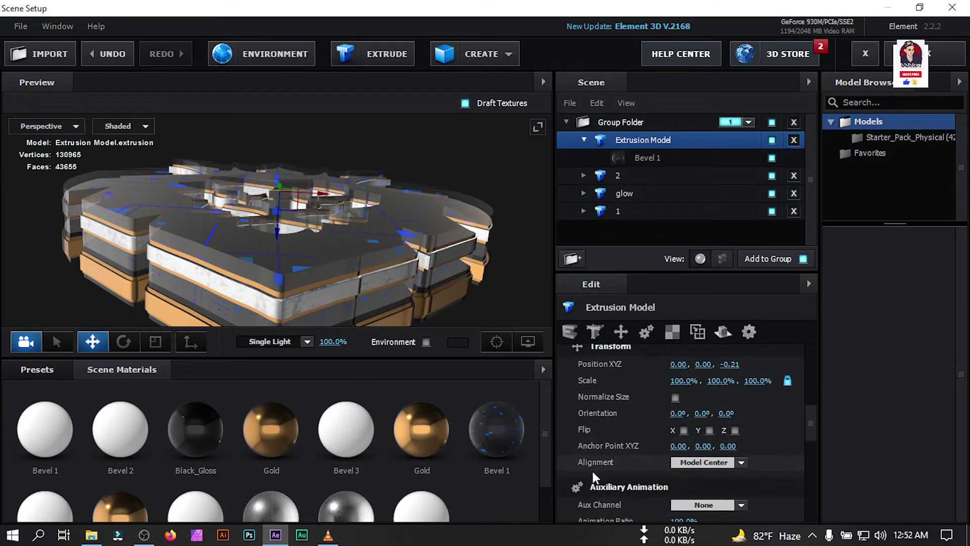
left_click(677, 488)
key("Return")
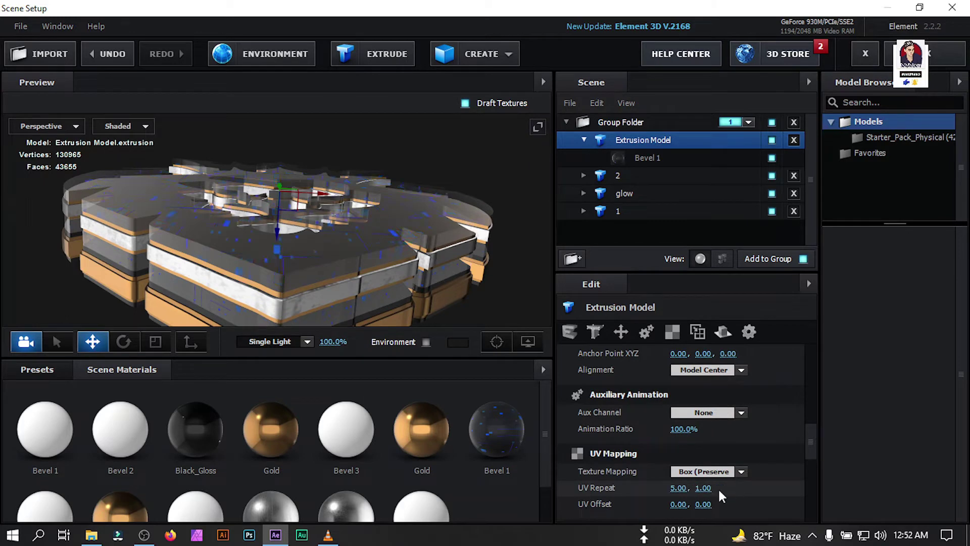
Raise the illumination intensity of the blue-textured Bevel 1 material to 225%.
left_click(649, 157)
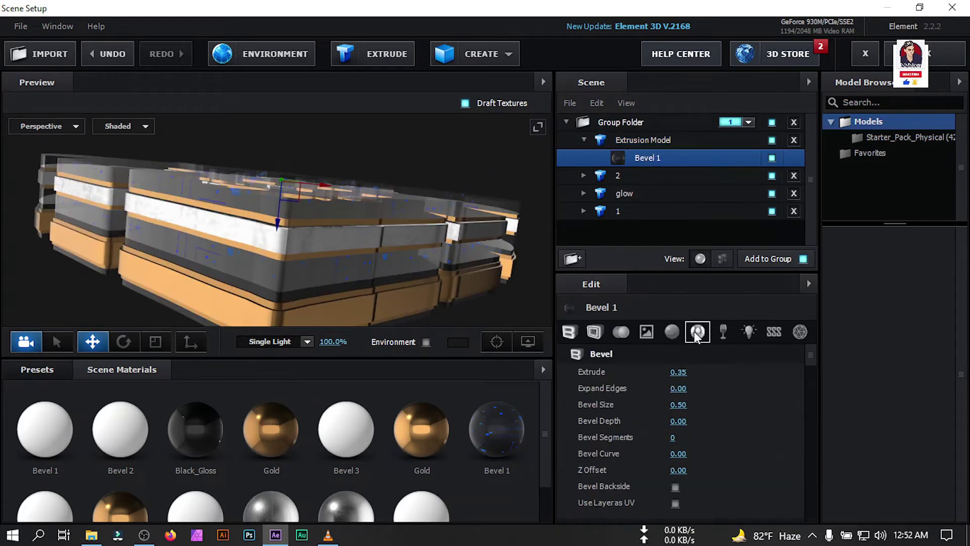
scroll(735, 458, "down", 5)
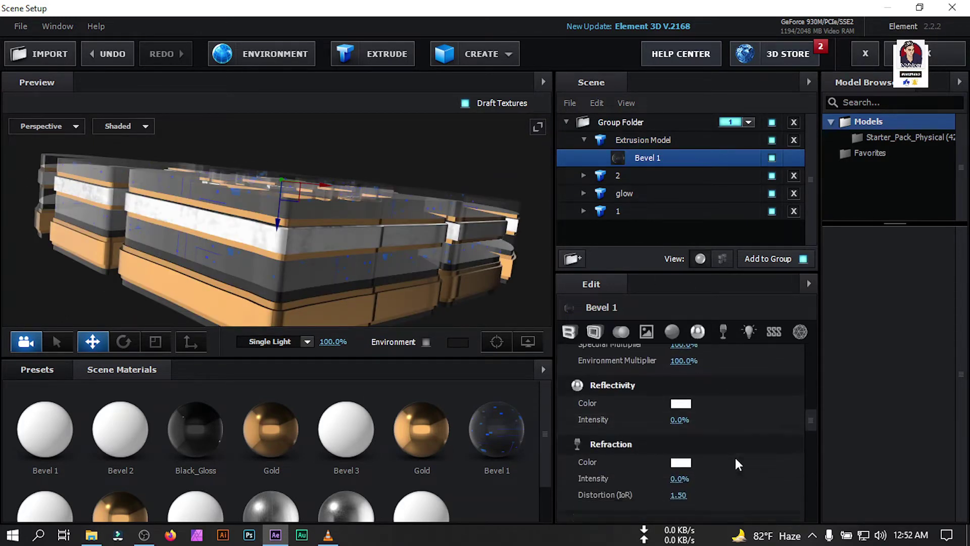
scroll(736, 457, "down", 1)
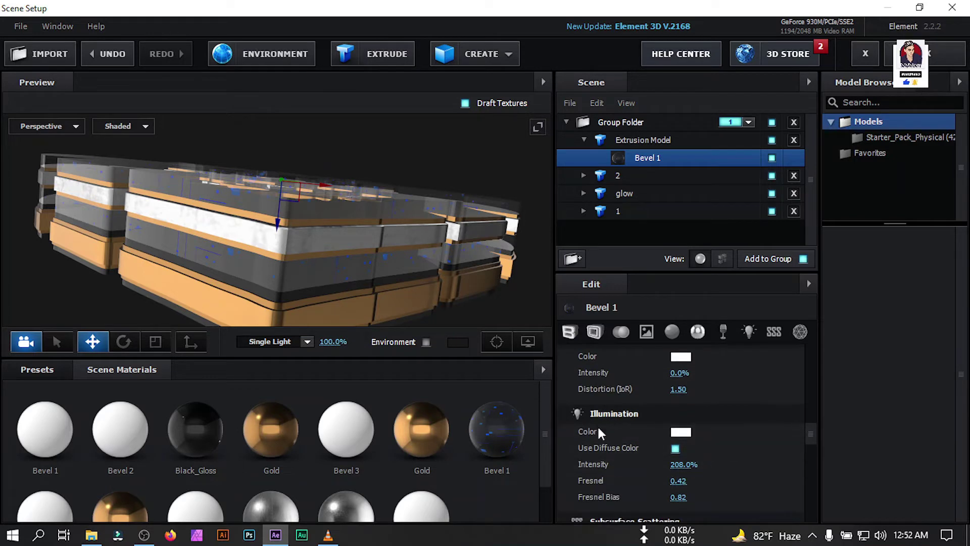
left_click_drag(684, 464, 692, 465)
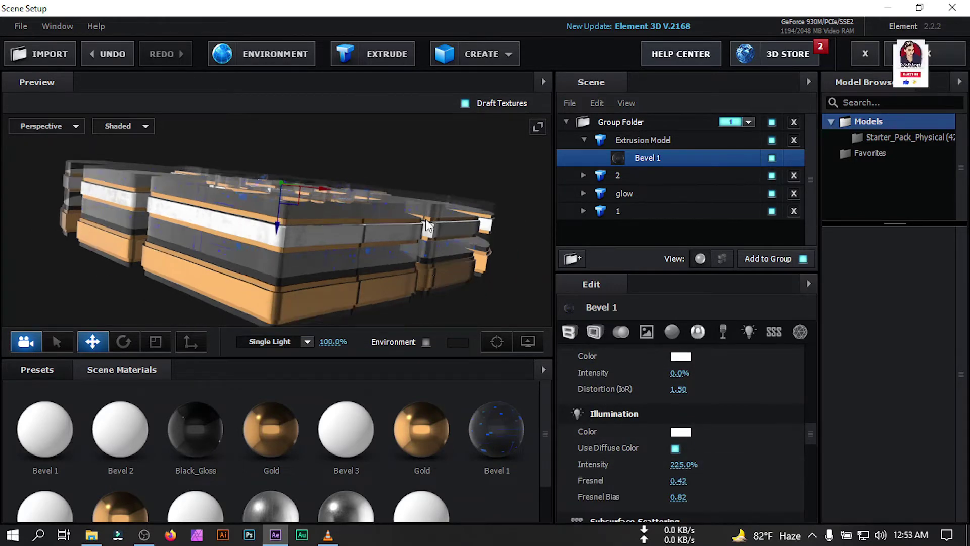
left_click_drag(426, 219, 454, 222)
Rename the new blue-textured extrusion model as Glow 2.
double_click(625, 141)
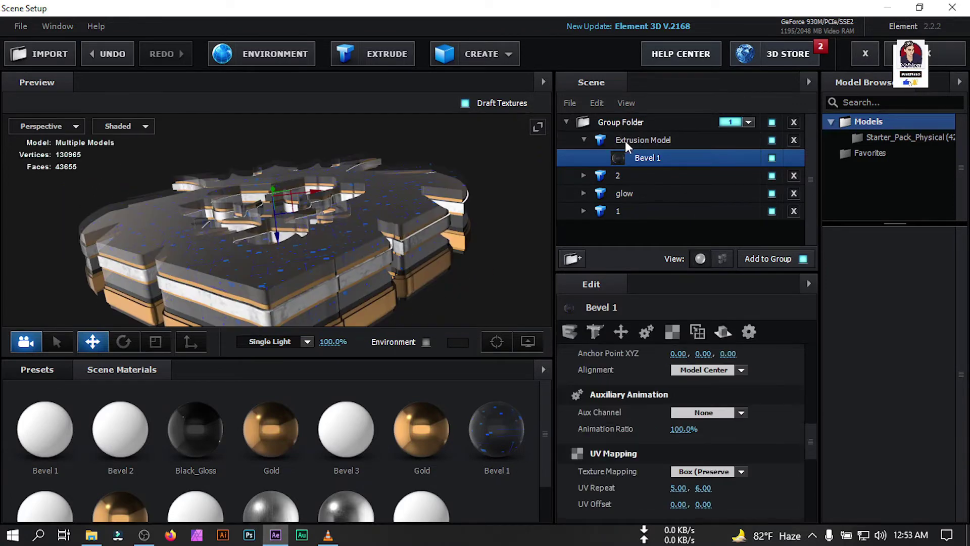
type("Glow 2")
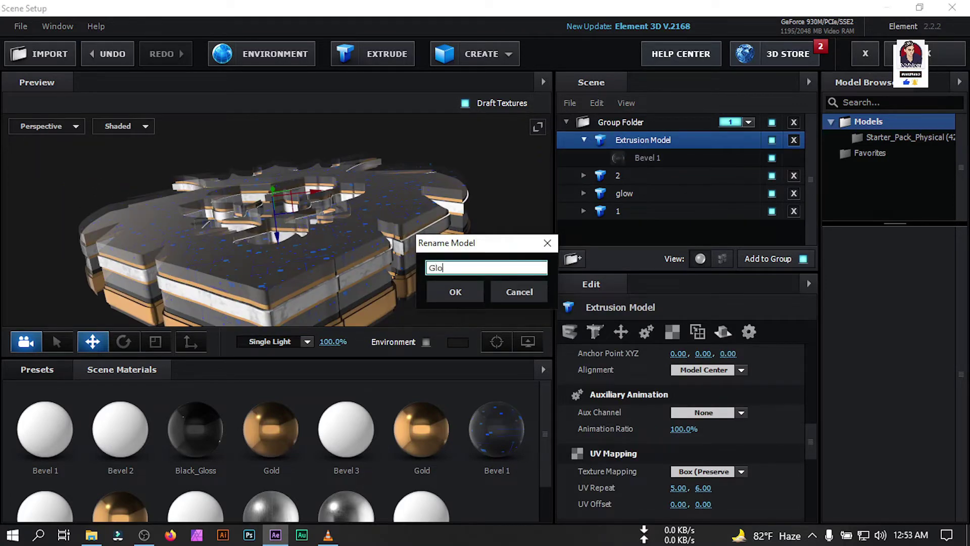
key("Return")
Extrude another new model and set its Bevel 1 bevel curve, segments and depth to 0.
left_click(395, 65)
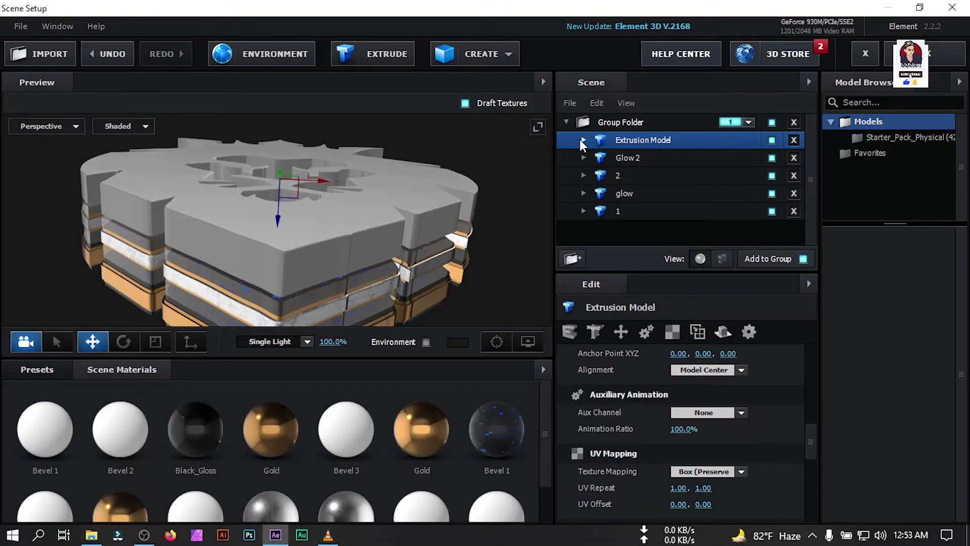
left_click(582, 140)
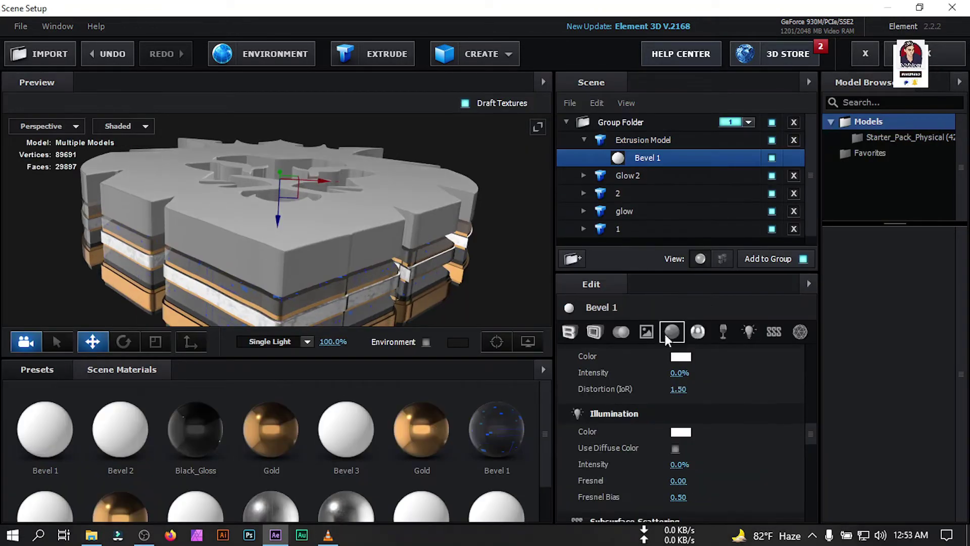
left_click(570, 333)
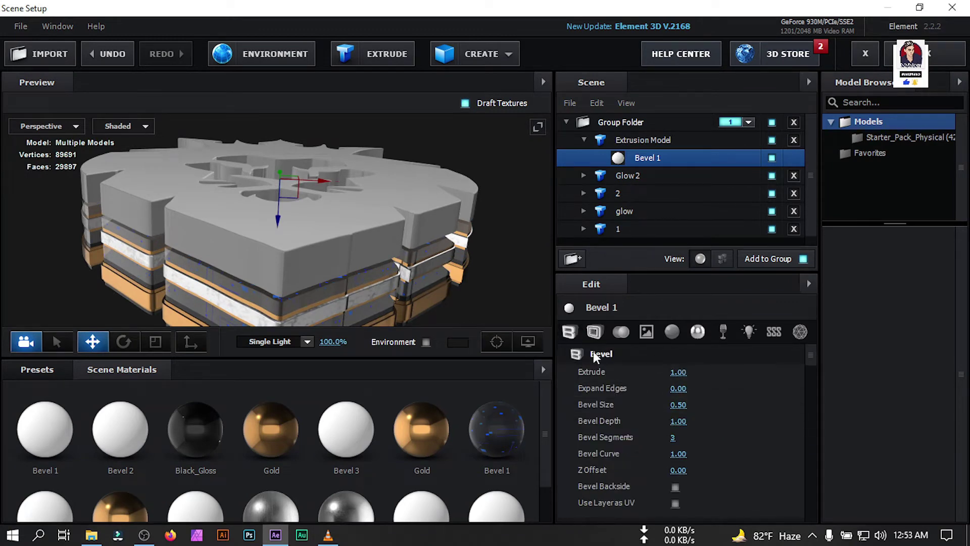
left_click(677, 453)
type("0")
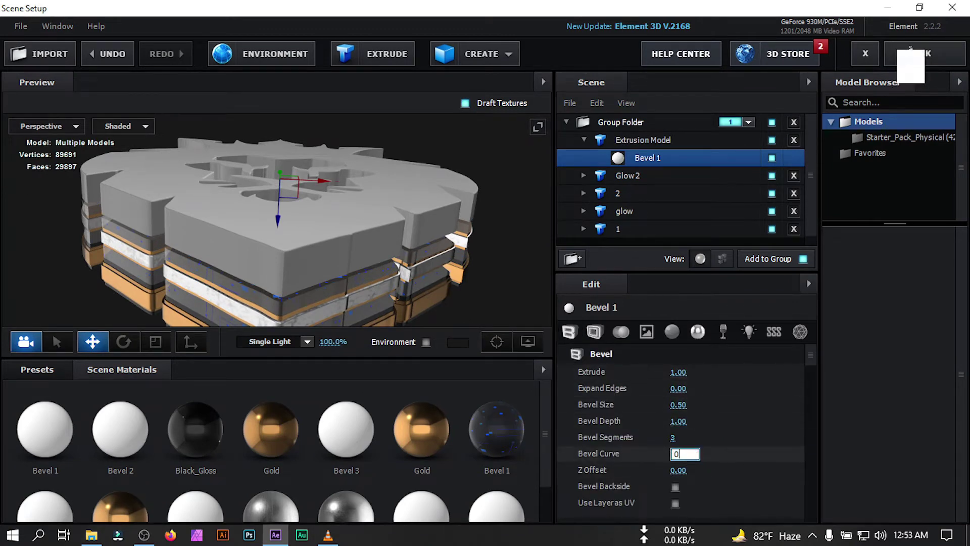
key("shift+Tab")
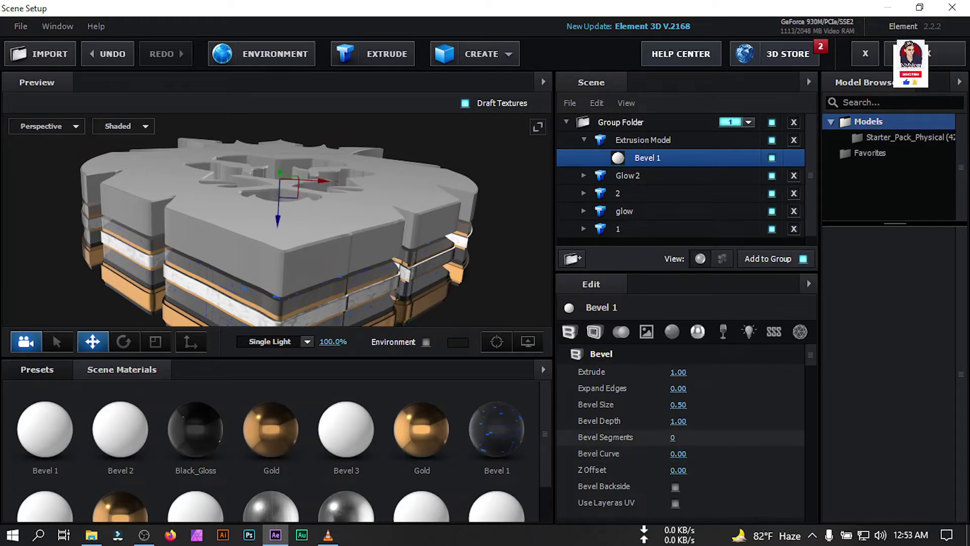
left_click(678, 423)
type("0")
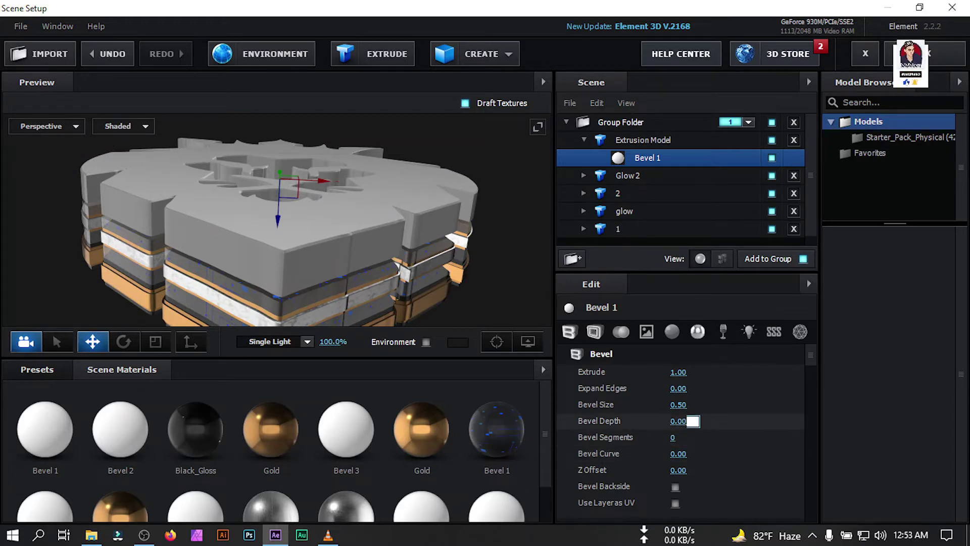
key("Return")
left_click(382, 259)
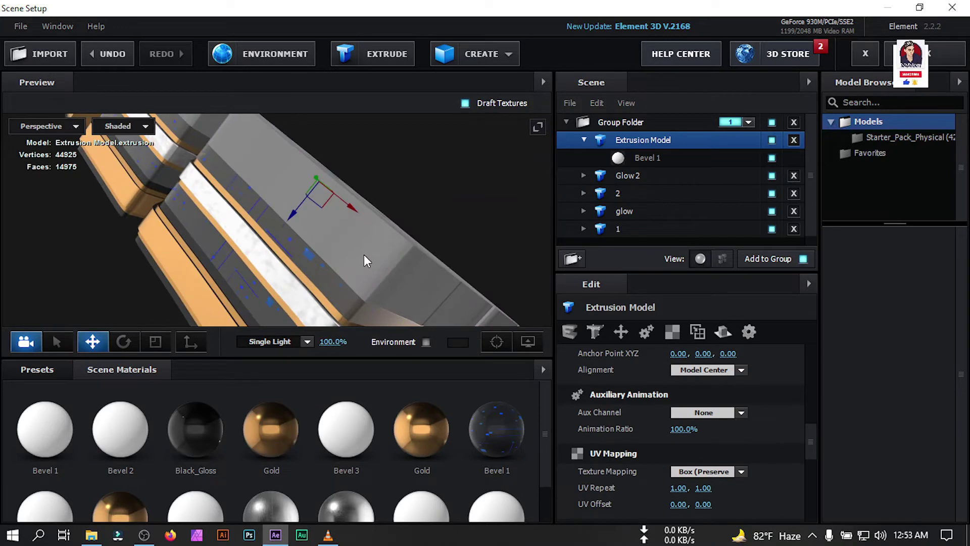
Set the new extrusion's Bevel 1 extrude to 0.60 and apply the Black_Gloss scene material to it.
left_click(623, 163)
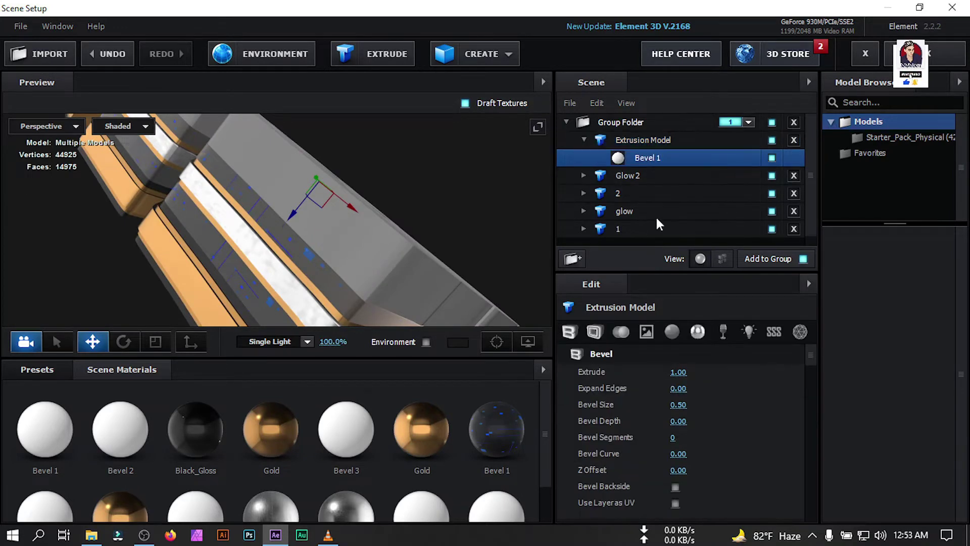
left_click(678, 372)
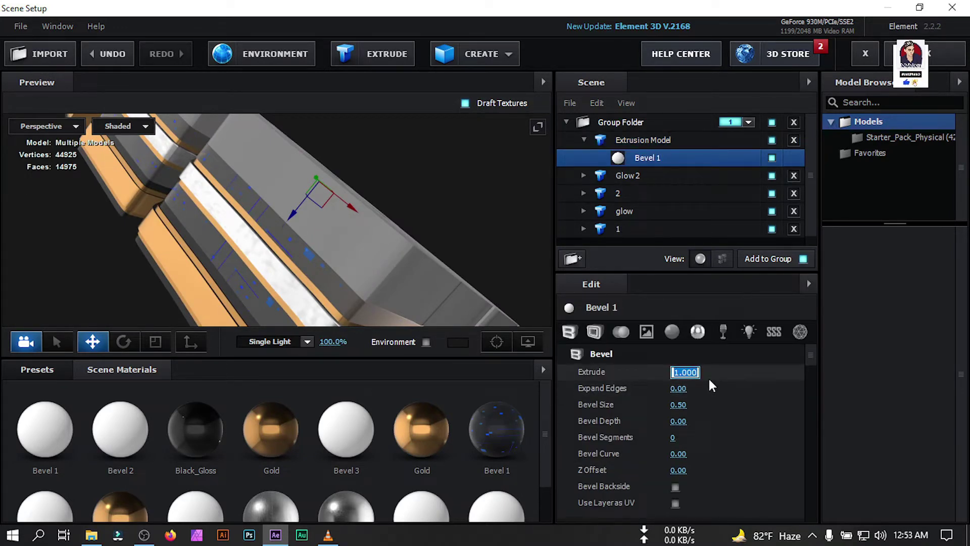
type(".40")
key("Return")
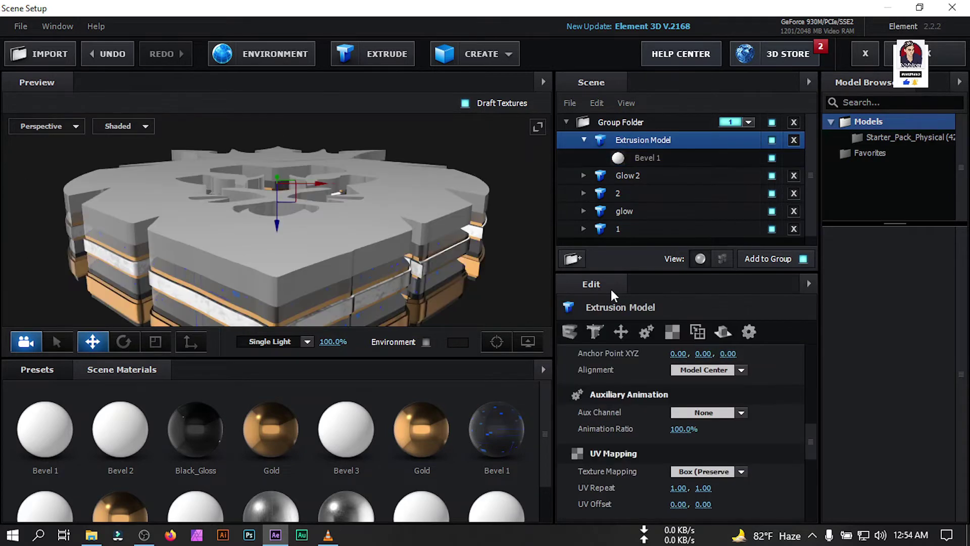
left_click(652, 158)
left_click_drag(192, 440, 645, 146)
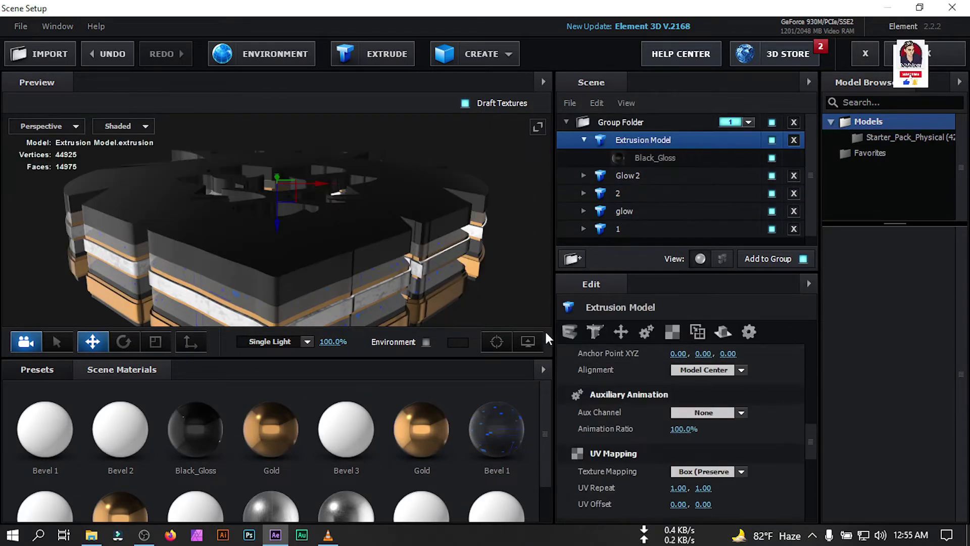
Set the new extrusion's bevel copies to 2 and the extrude of Bevel 2 to 0.40.
left_click(568, 331)
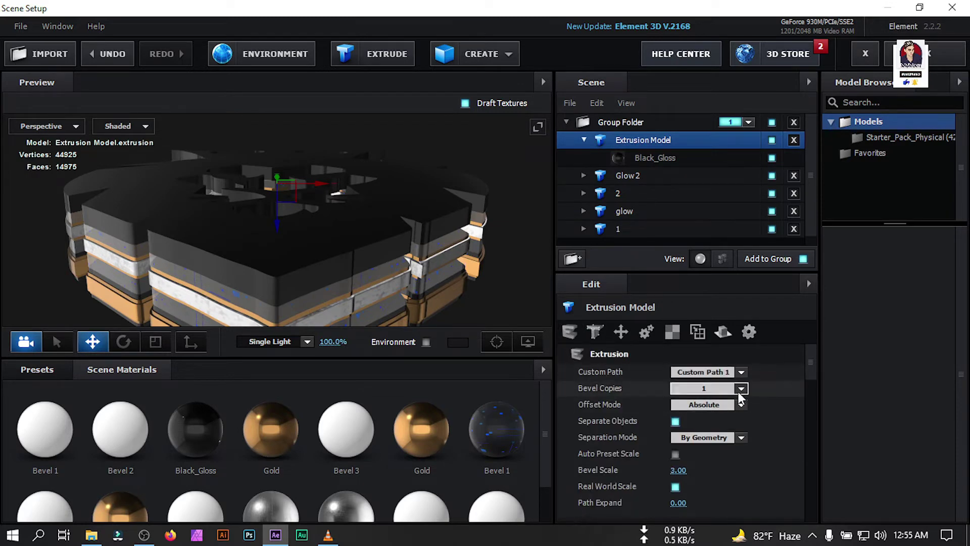
left_click(741, 388)
left_click(707, 403)
left_click(653, 174)
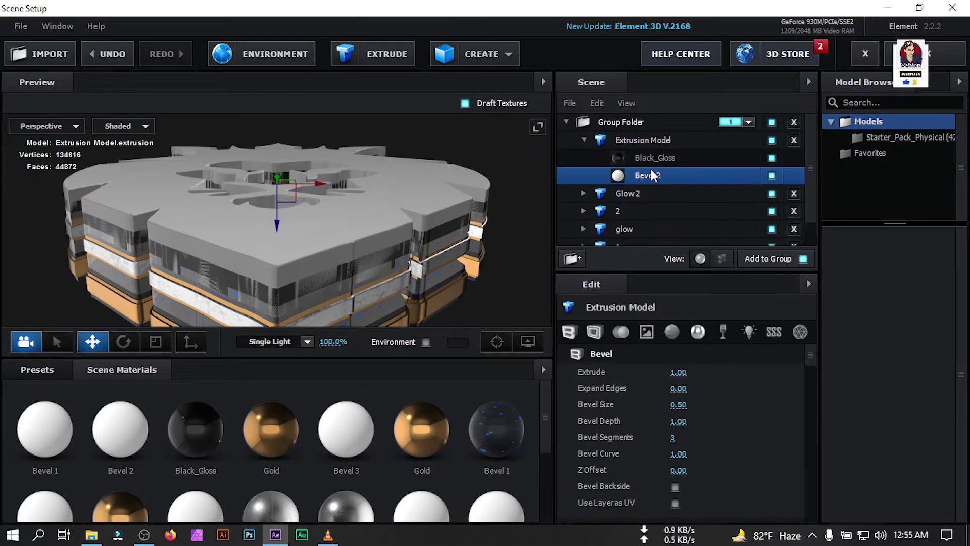
left_click(657, 158)
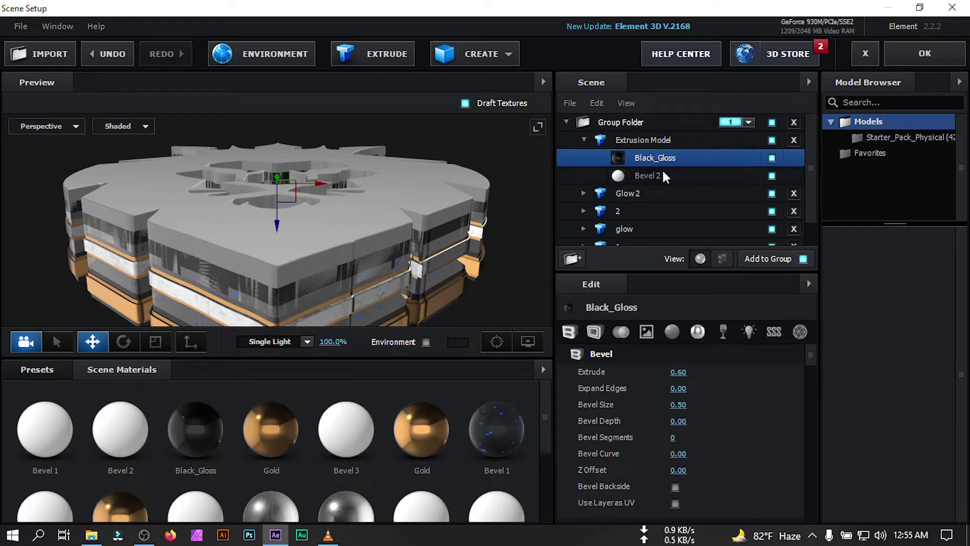
left_click(663, 171)
left_click(678, 372)
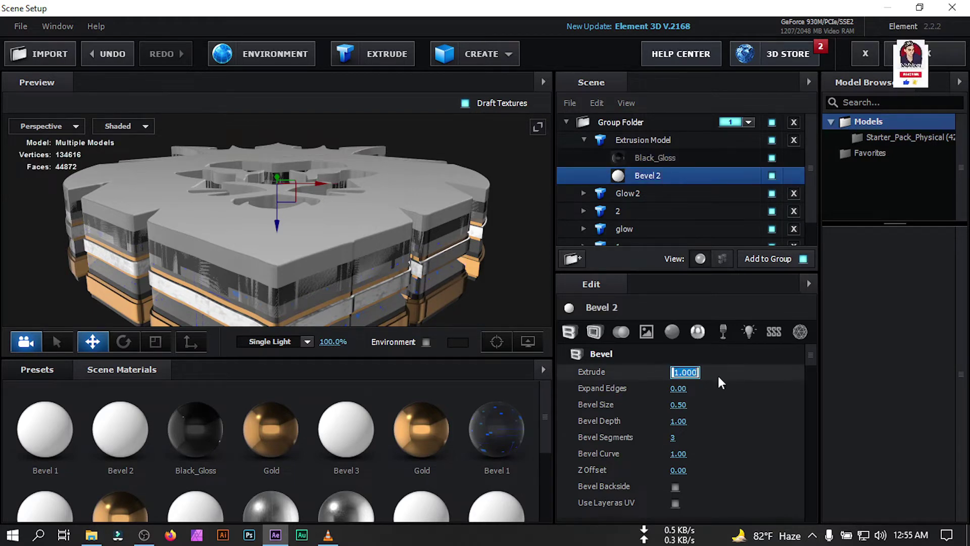
type(".4")
Offset Bevel 2 along Z by 0.57 and set its bevel size to 1.00.
left_click(594, 332)
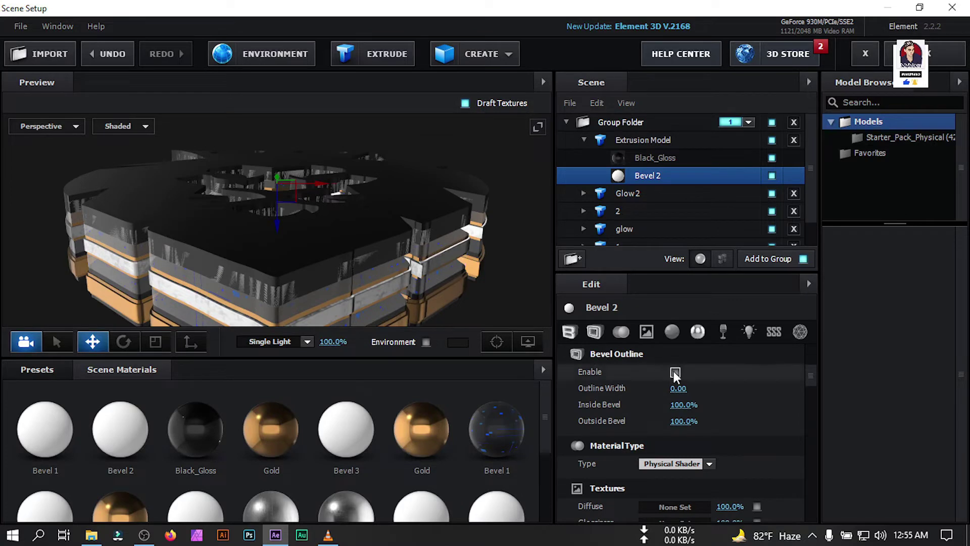
left_click(570, 332)
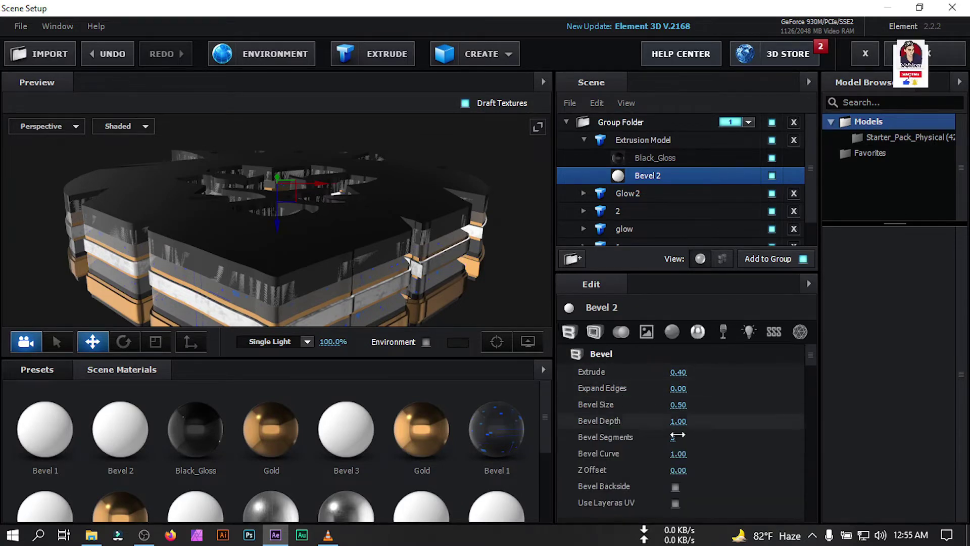
left_click_drag(682, 471, 725, 471)
left_click(678, 405)
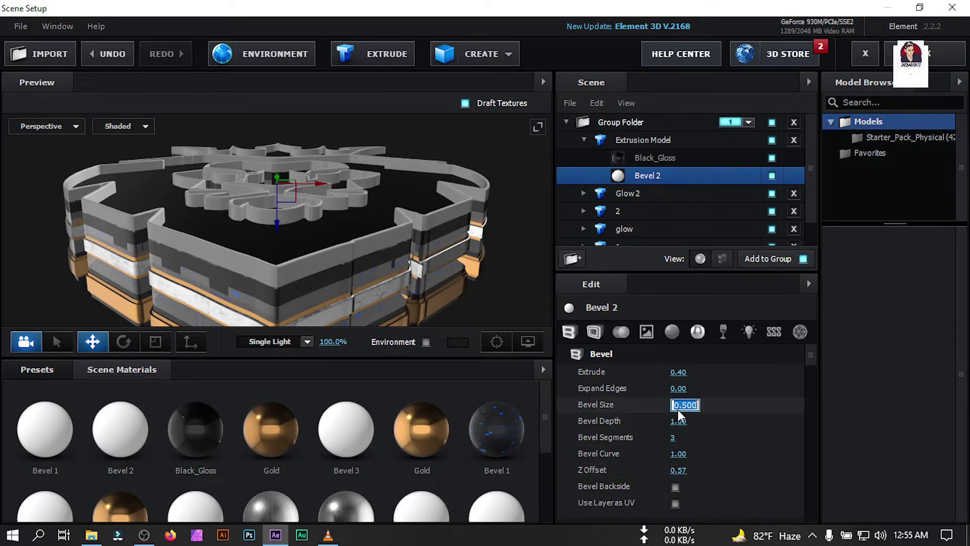
type("1")
key("Return")
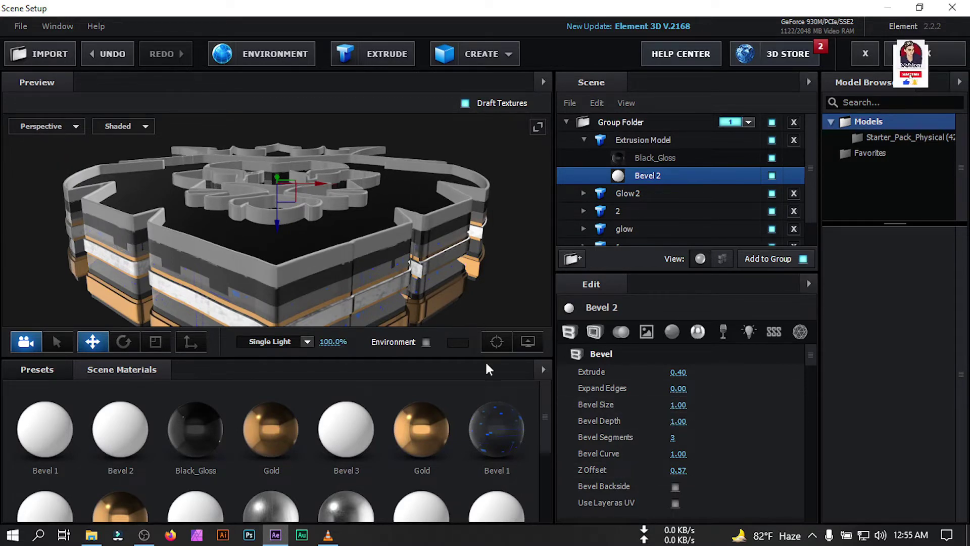
Reduce Bevel 2's extrude to 0.30 and its Z offset to 0.47.
left_click(684, 374)
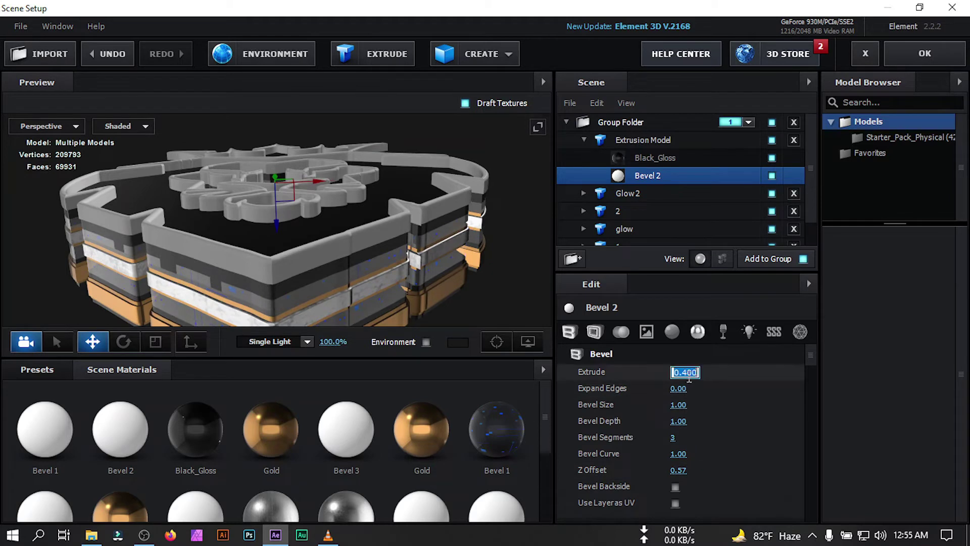
type("0.2")
key("Return")
left_click(685, 373)
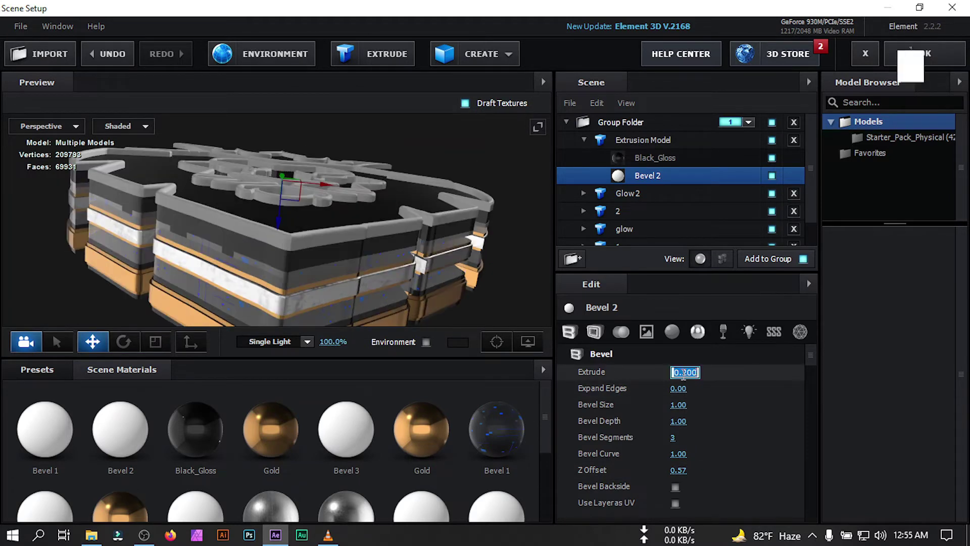
left_click_drag(685, 374, 725, 378)
type("3")
key("Return")
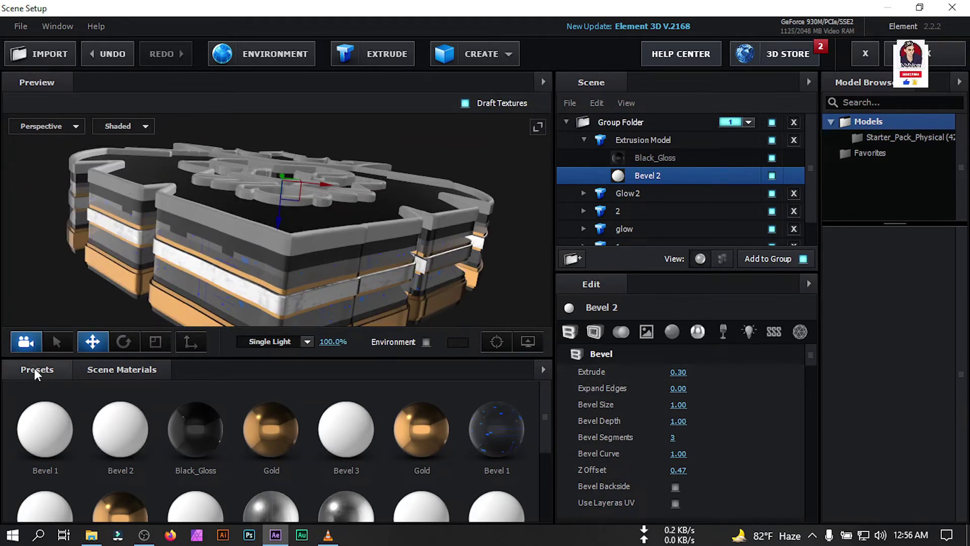
Apply the Gold material from the Physical presets to Bevel 2 of the new extrusion.
left_click(35, 369)
double_click(35, 447)
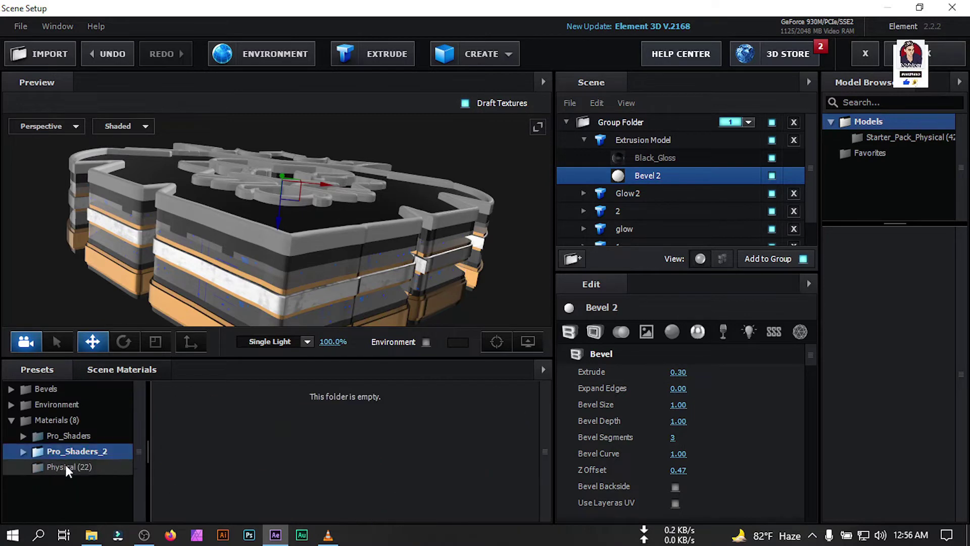
left_click(66, 464)
scroll(309, 485, "down", 1)
left_click_drag(354, 473, 660, 176)
left_click_drag(426, 220, 454, 243)
Rename the black gloss and gold extrusion model as 3.
double_click(640, 140)
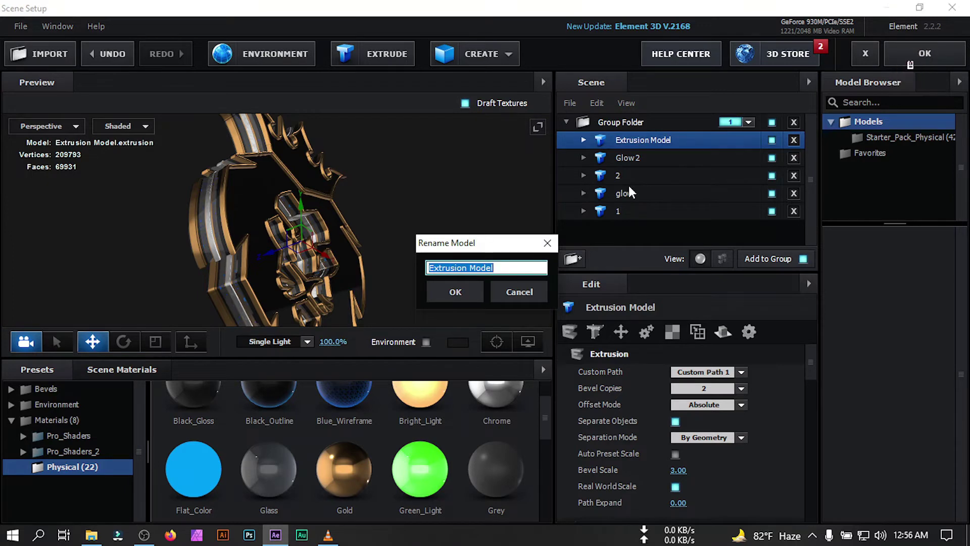
type("3")
left_click(476, 282)
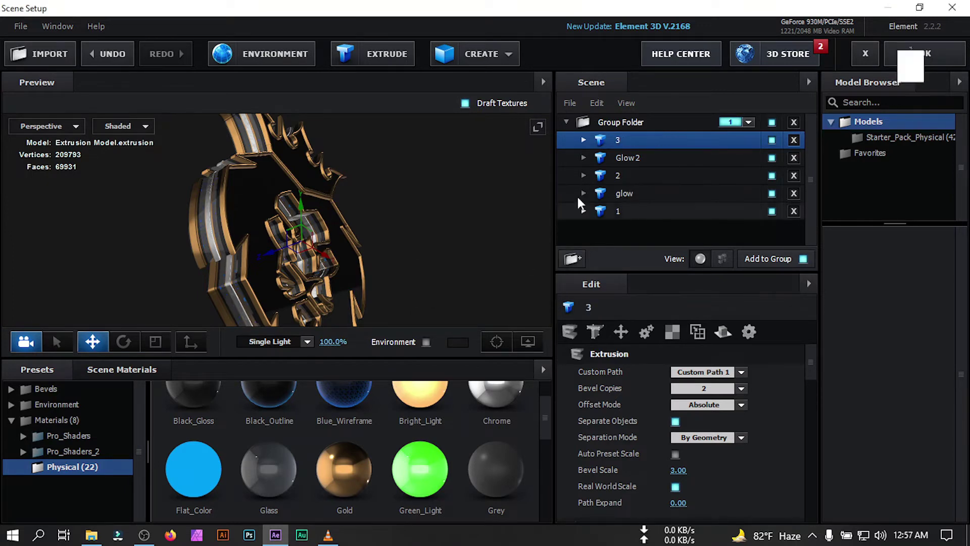
Create a plane model and set its X orientation to -90°.
left_click(507, 53)
left_click(674, 90)
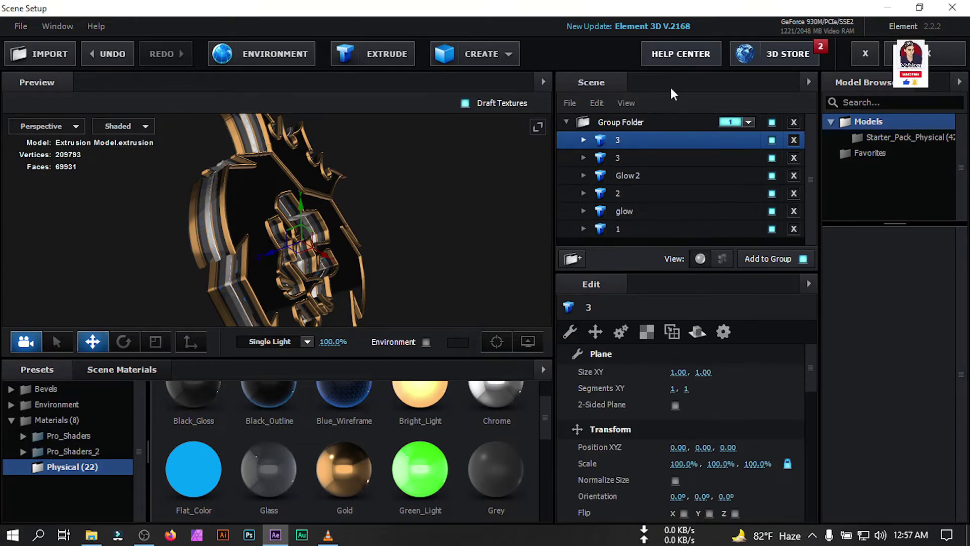
left_click_drag(368, 181, 391, 192)
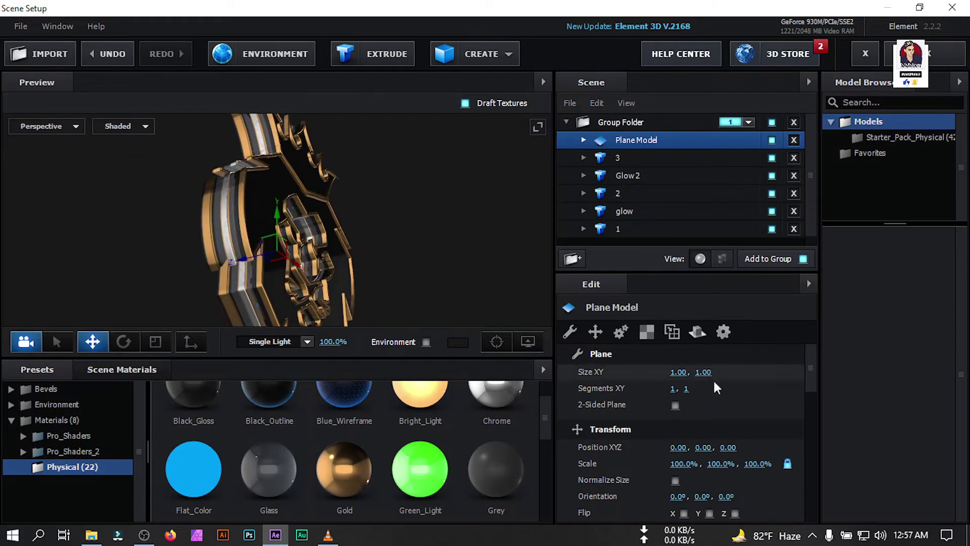
left_click(678, 496)
type("-90")
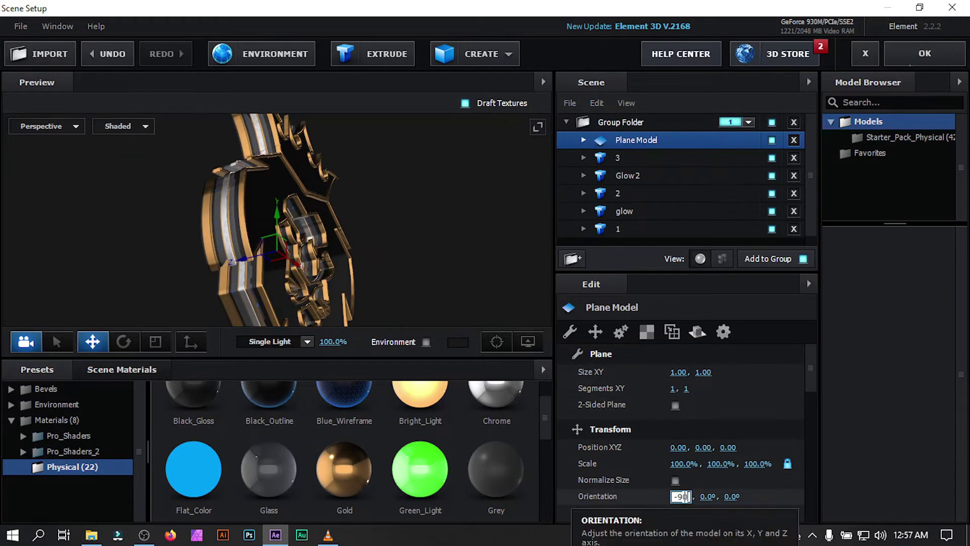
key("Return")
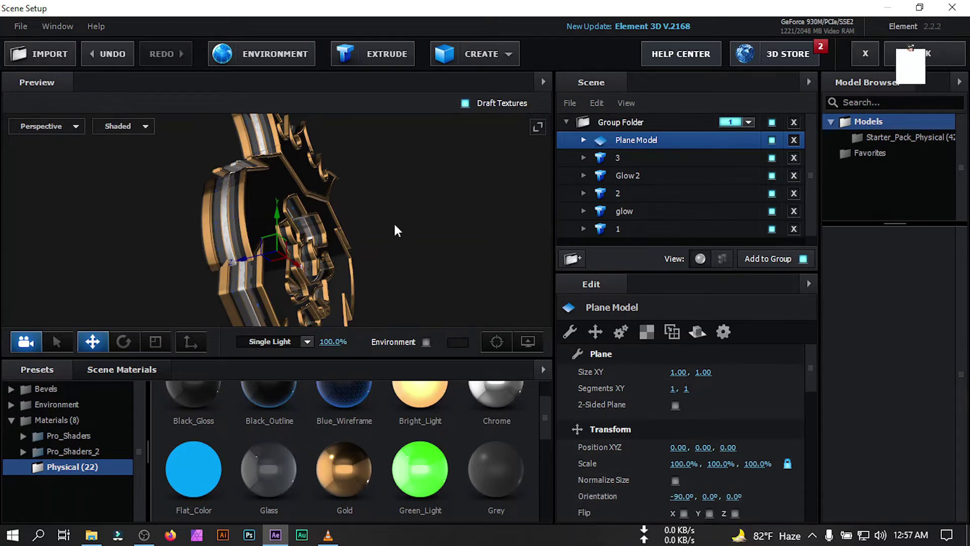
Set the plane's size to 40.00 by 40.00 and its Z position to 0.05 behind the logo.
left_click(673, 373)
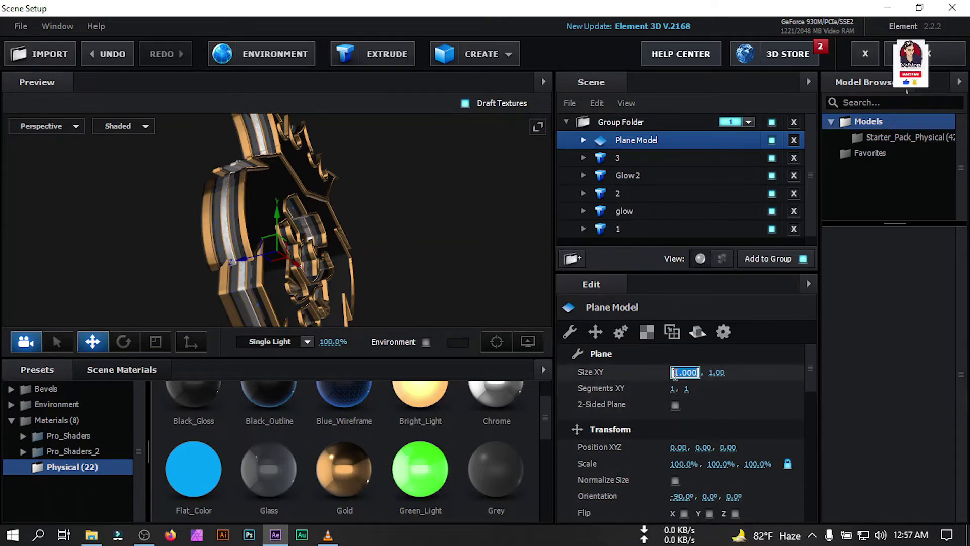
type("20")
key("Return")
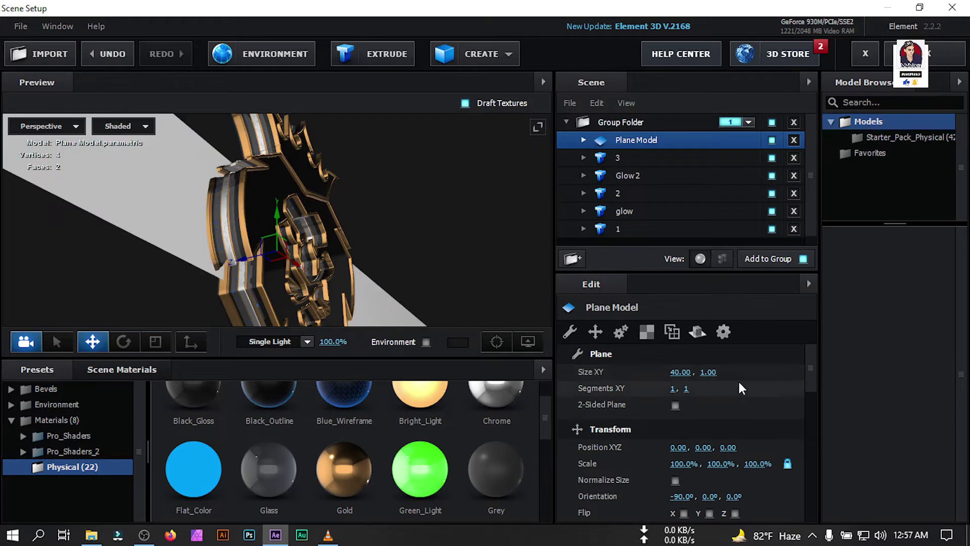
left_click(716, 372)
type("40")
key("Return")
left_click_drag(253, 265, 327, 245)
Apply a dark, worn metal material from the Pro_Shaders_2 Metal presets to the plane model.
double_click(78, 450)
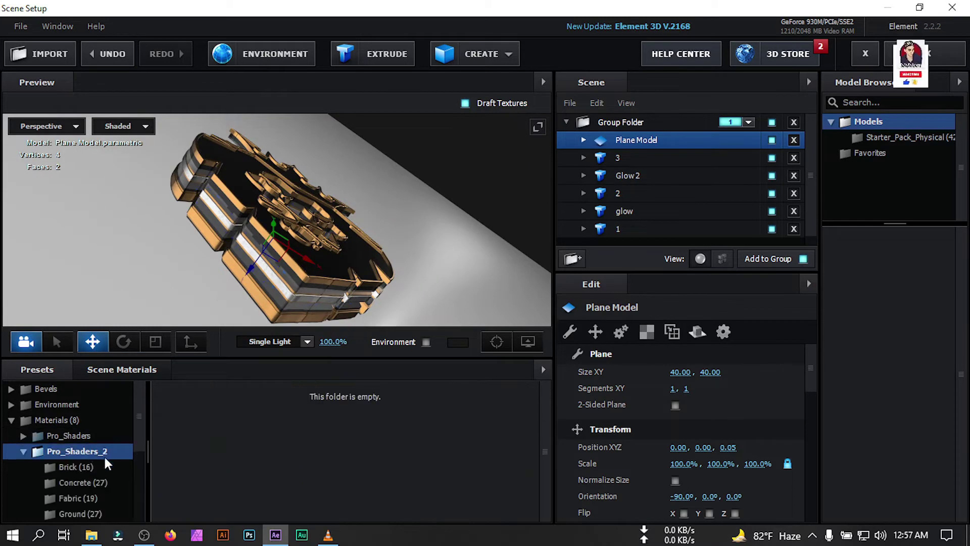
scroll(91, 460, "down", 3)
left_click(75, 429)
scroll(211, 425, "down", 2)
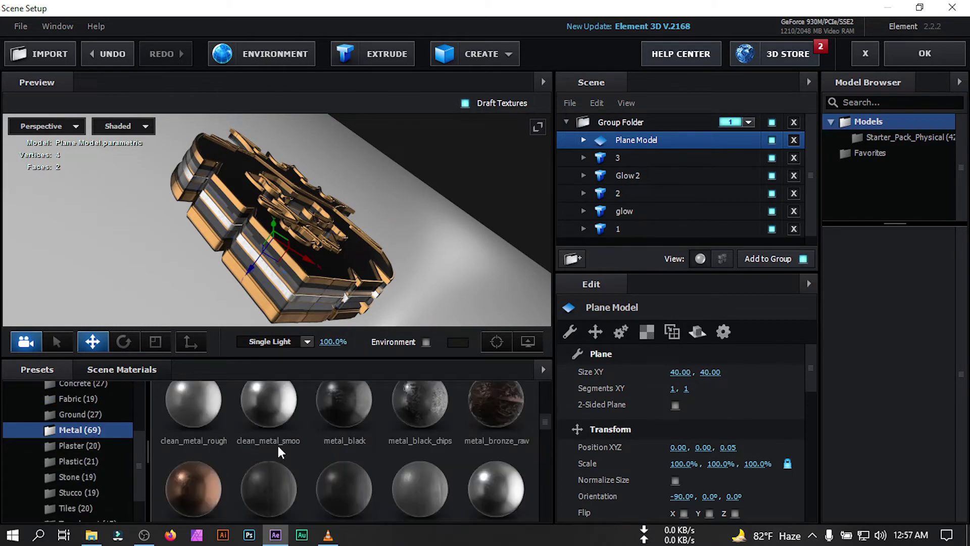
left_click_drag(651, 196, 645, 139)
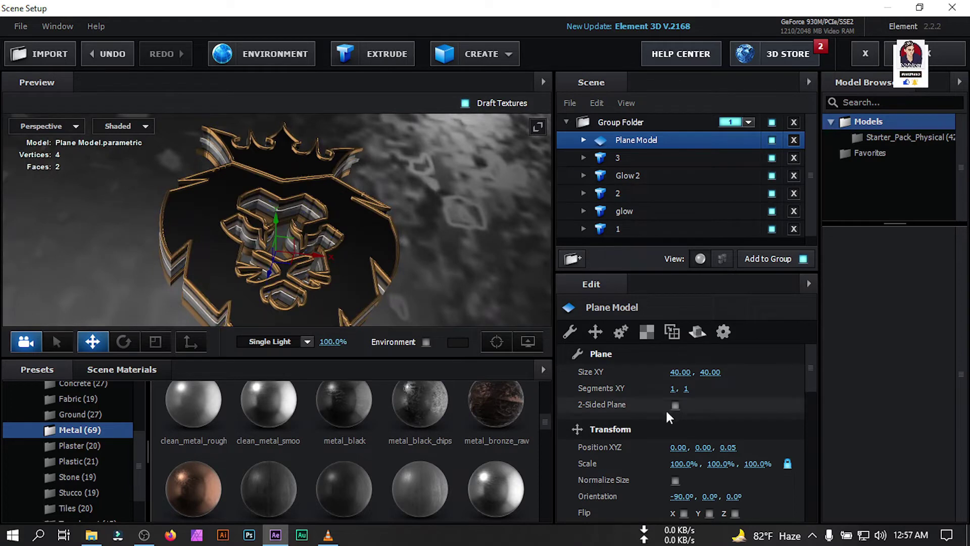
Set the plane model's UV repeat to 10.00 and 10.00.
scroll(618, 403, "down", 4)
left_click(677, 467)
type("1")
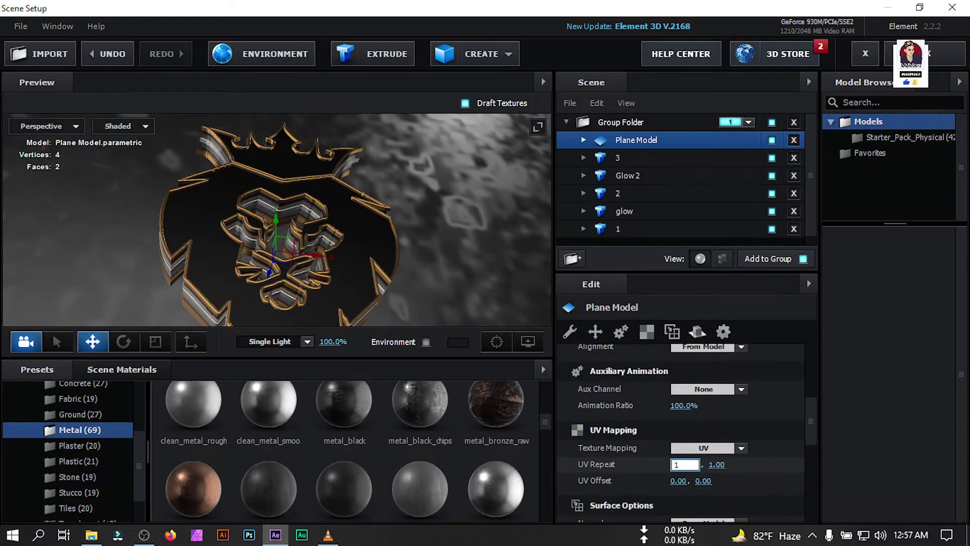
type("0")
key("Return")
Set the plane model's reflect mode to Mirror Surface.
right_click(622, 140)
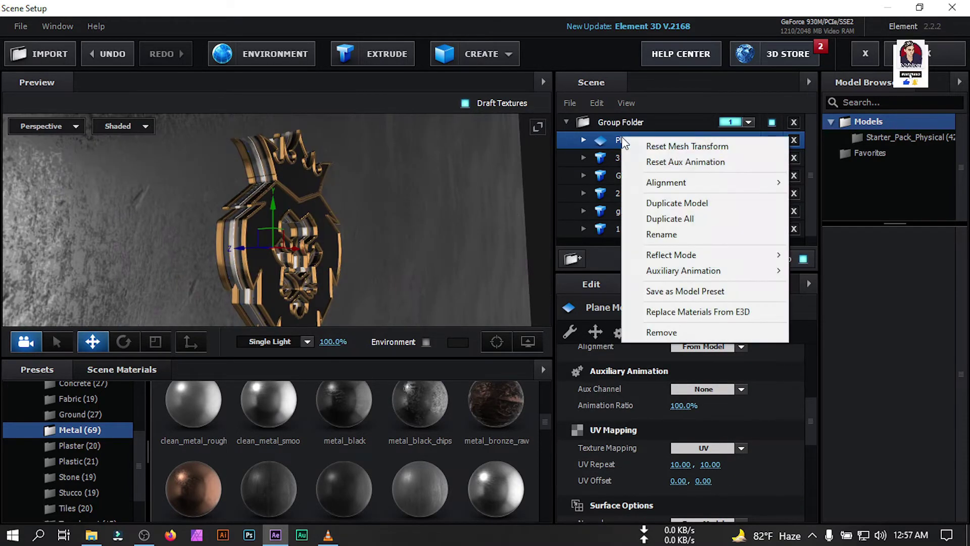
mouse_move(713, 254)
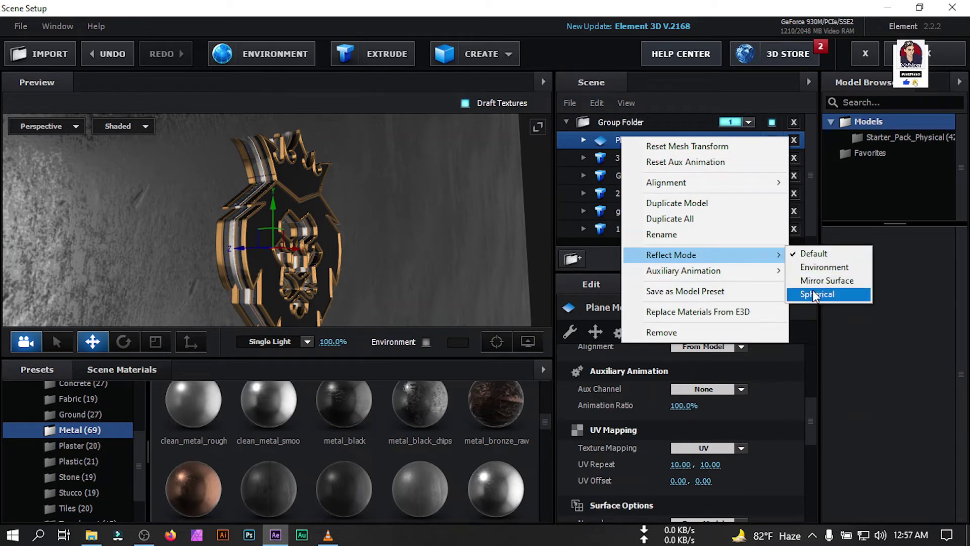
left_click(826, 280)
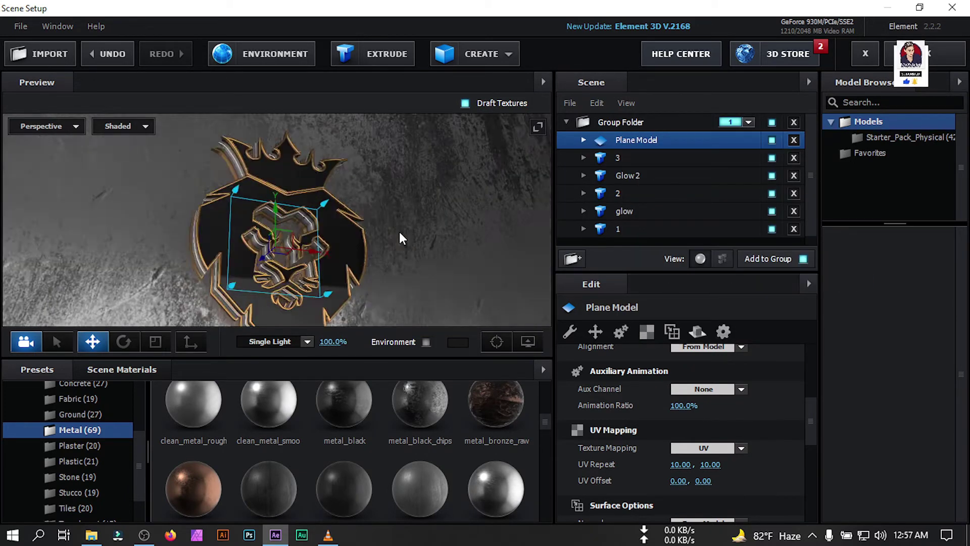
Switch the preview lighting to Dramatic and accept the scene setup to return to the main composition.
left_click(304, 341)
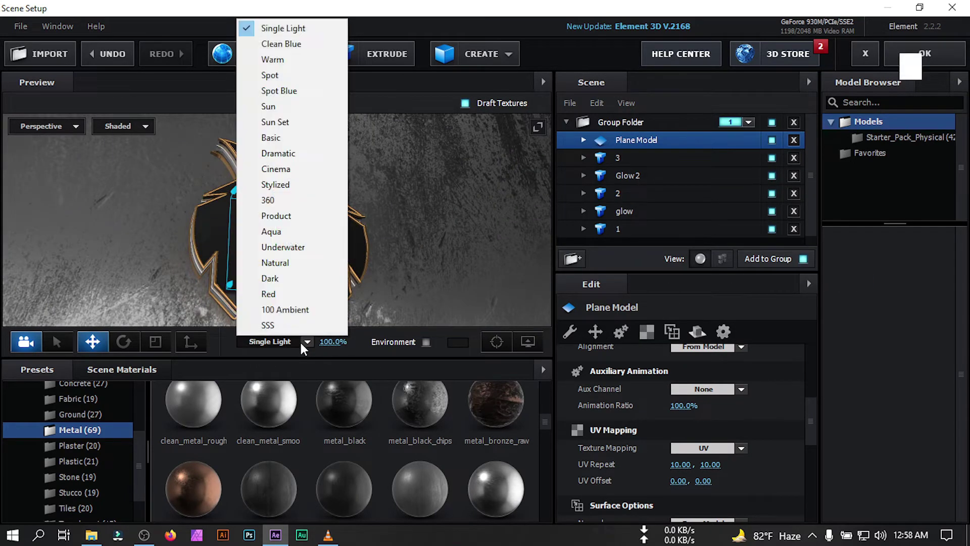
left_click(295, 155)
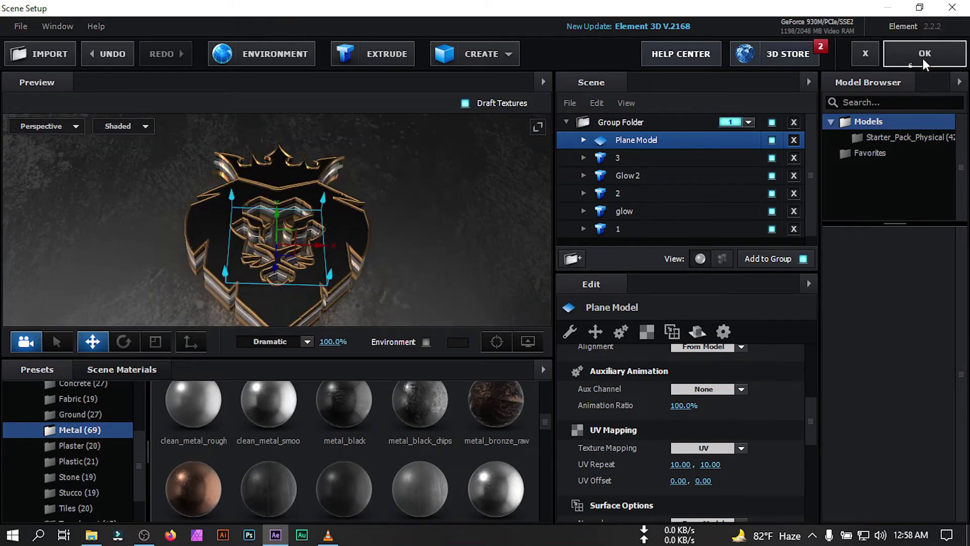
left_click(930, 55)
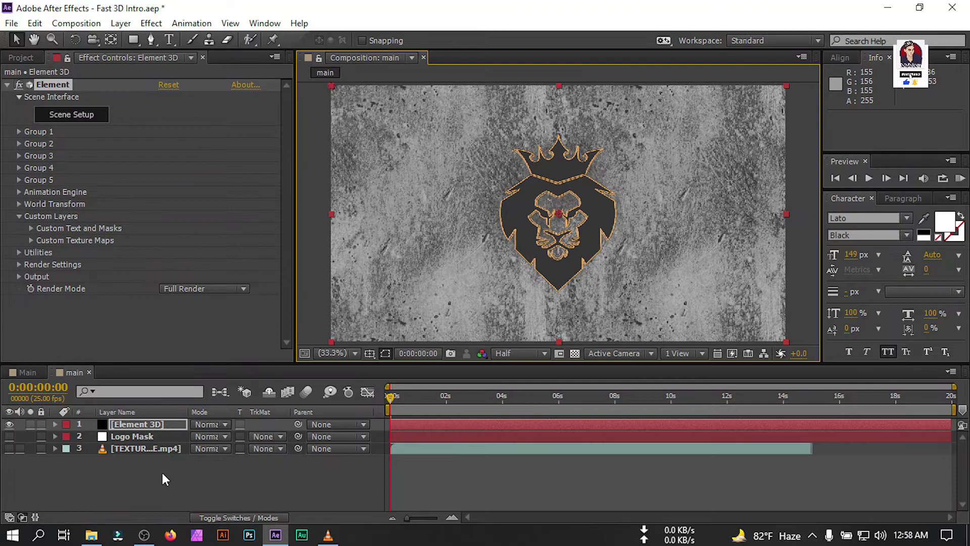
Add a two-node 24mm camera and orbit it to a low angle over the logo, at about 960, 1565.6, -765.9.
right_click(129, 482)
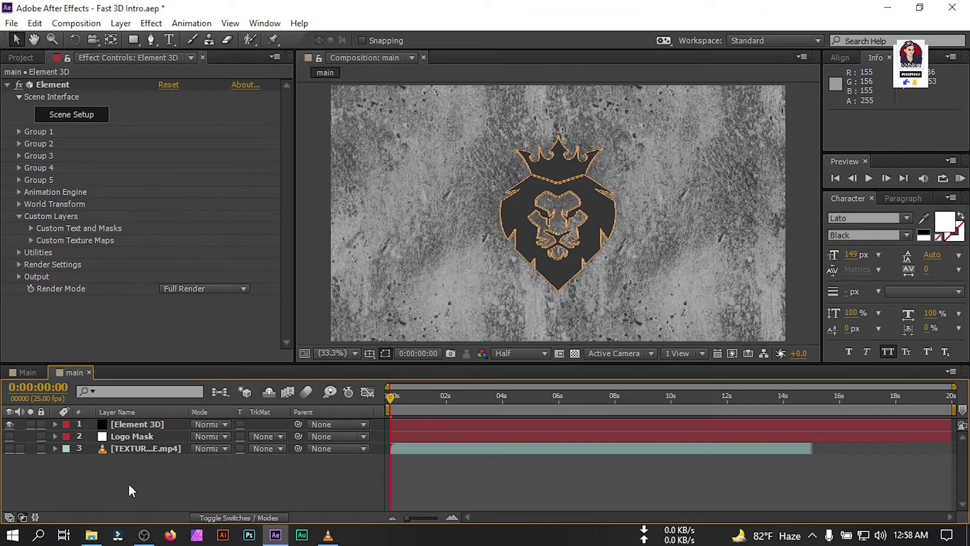
mouse_move(195, 336)
left_click(384, 401)
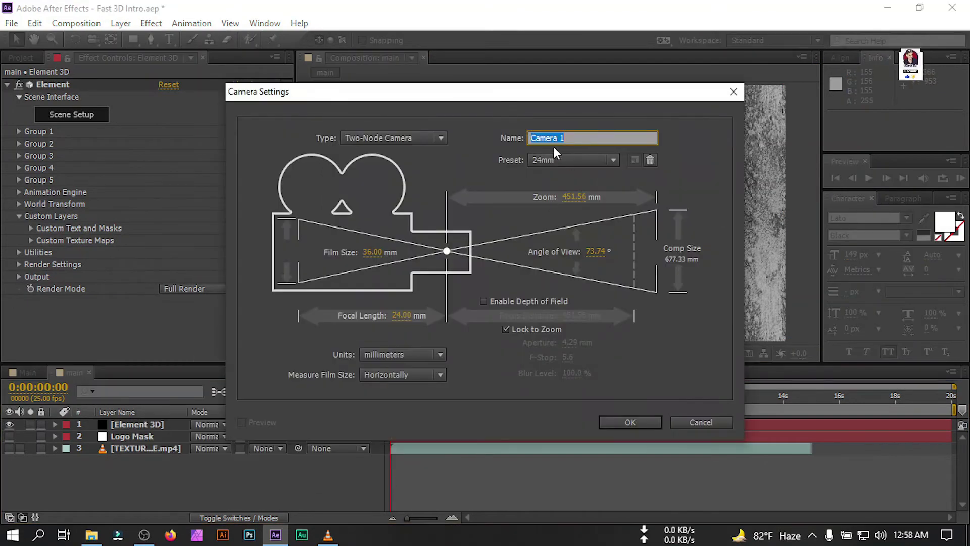
key("Return")
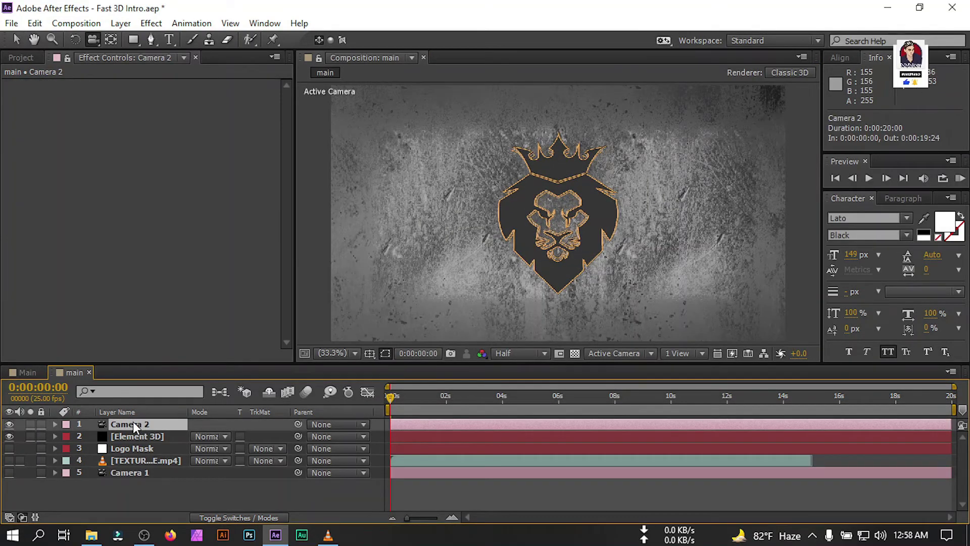
left_click_drag(529, 212, 535, 169)
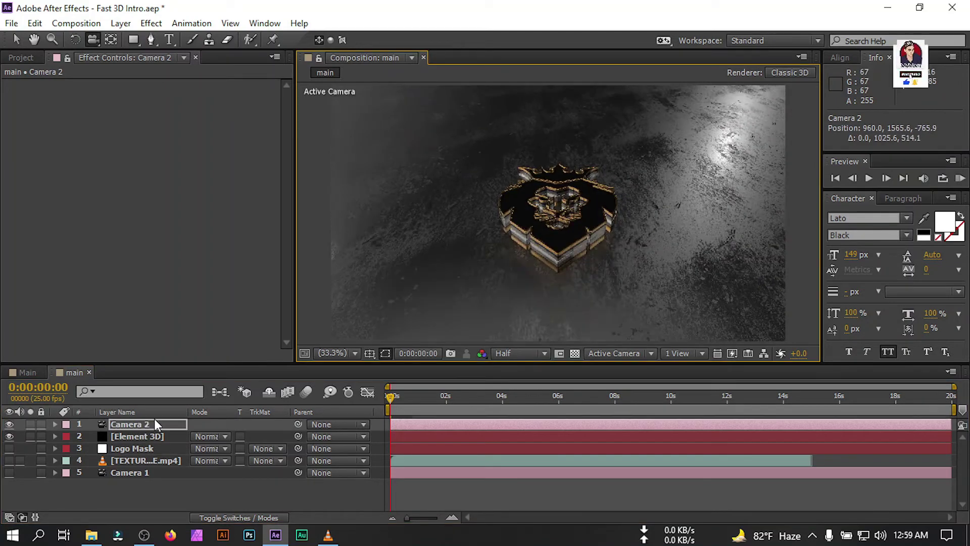
Set the Element 3D layer's added lighting to Stylized in its render settings.
left_click(137, 437)
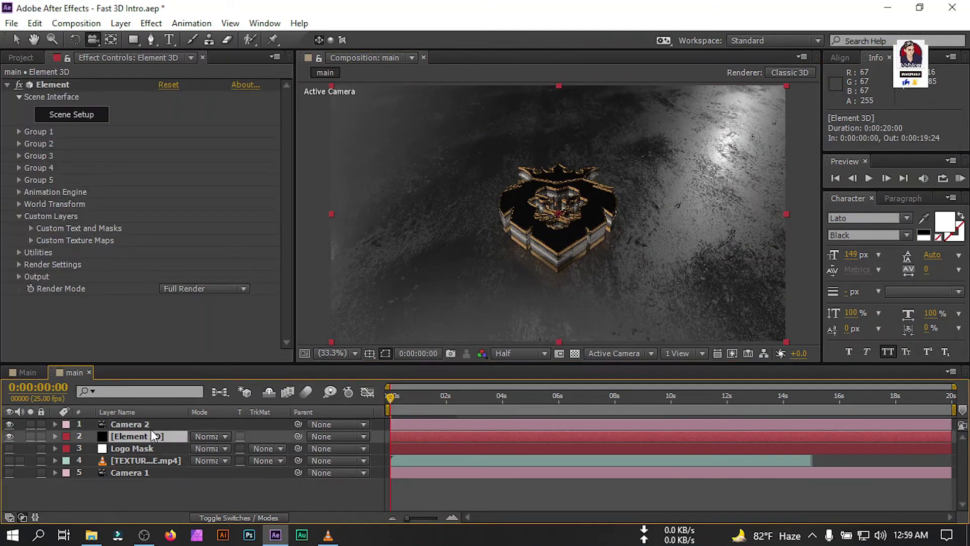
left_click(18, 214)
left_click(19, 240)
scroll(25, 227, "down", 2)
left_click(31, 210)
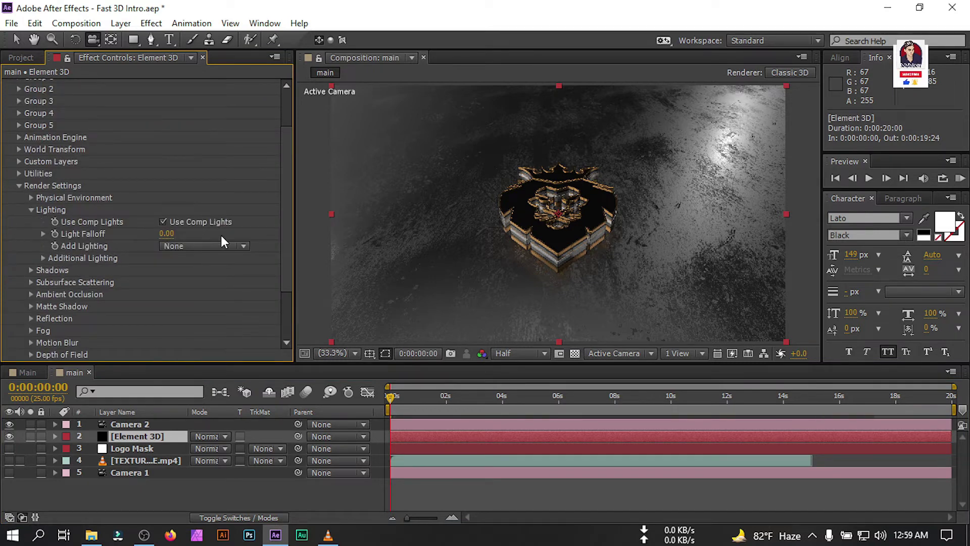
left_click(190, 246)
left_click(241, 374)
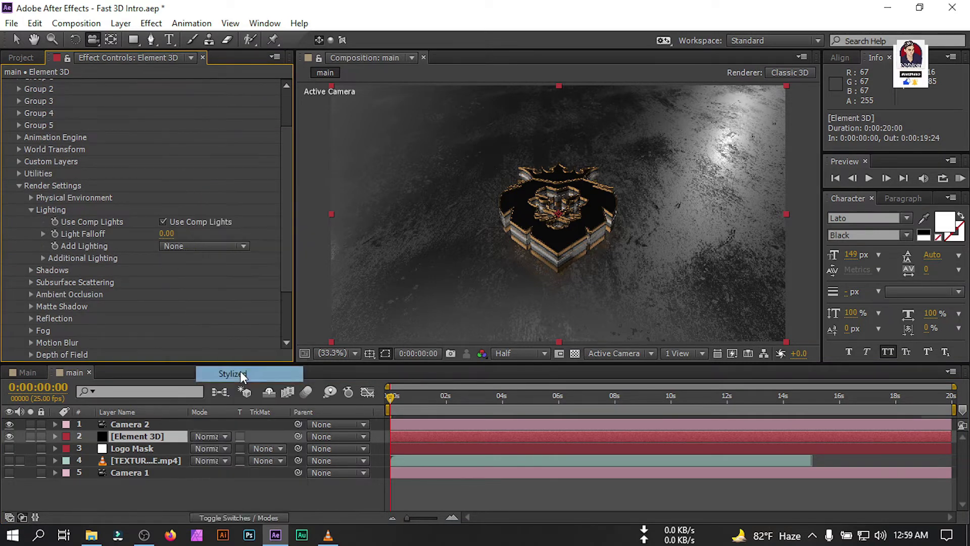
Enable SSAO ambient occlusion with an intensity of 5.0 and open the SSAO radius for editing.
left_click(31, 294)
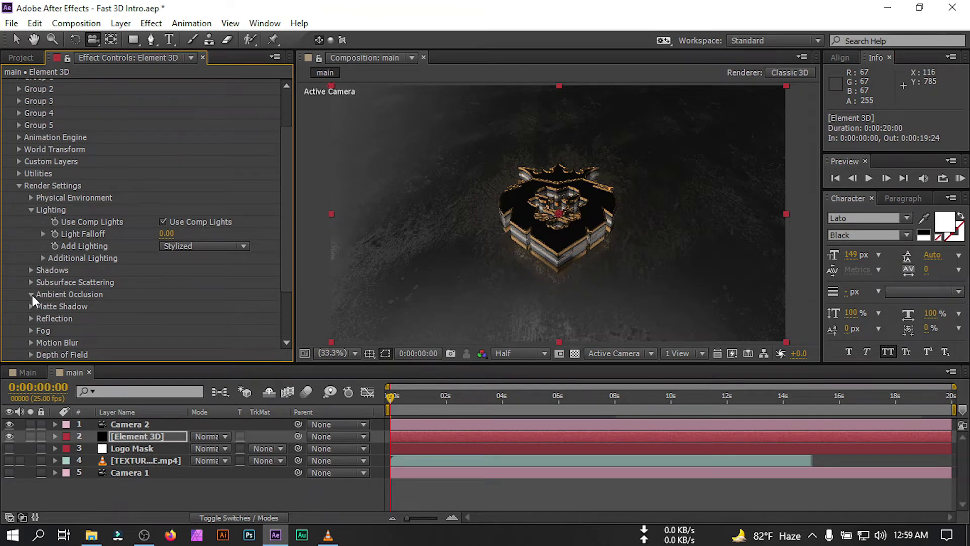
scroll(186, 251, "down", 3)
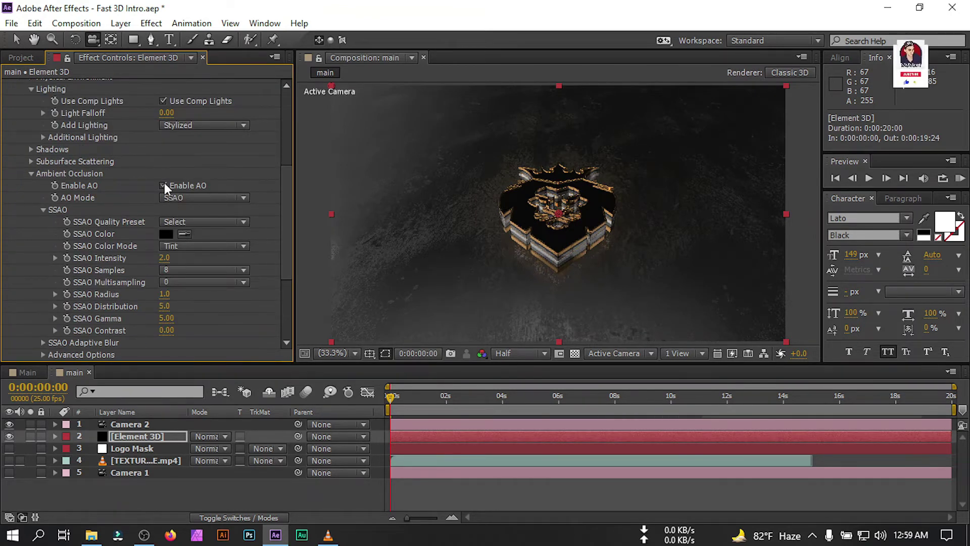
left_click(163, 185)
left_click(164, 258)
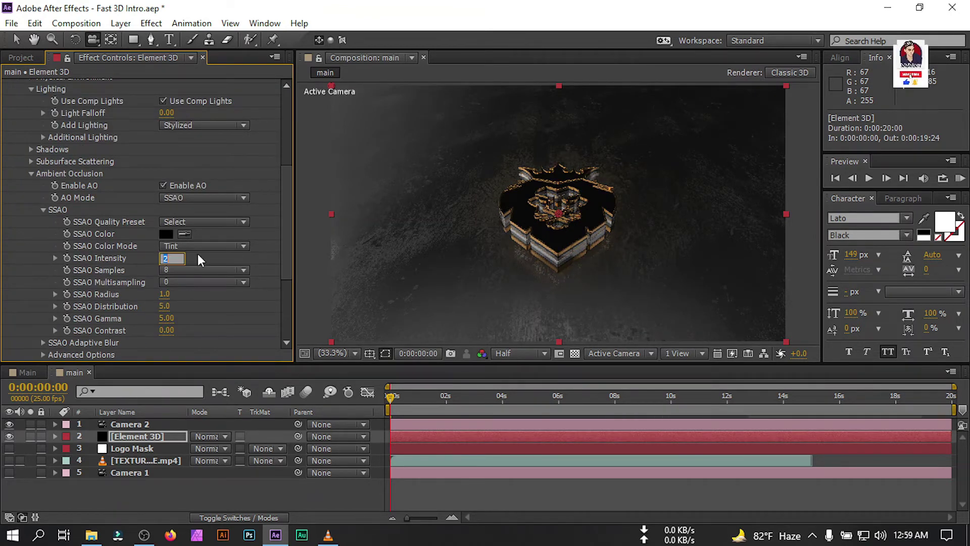
type("5")
key("Return")
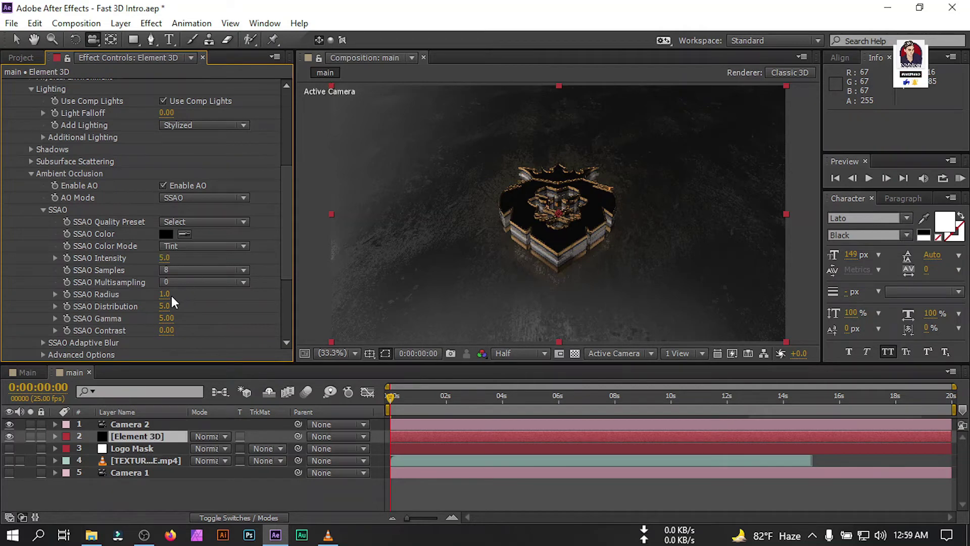
left_click(166, 295)
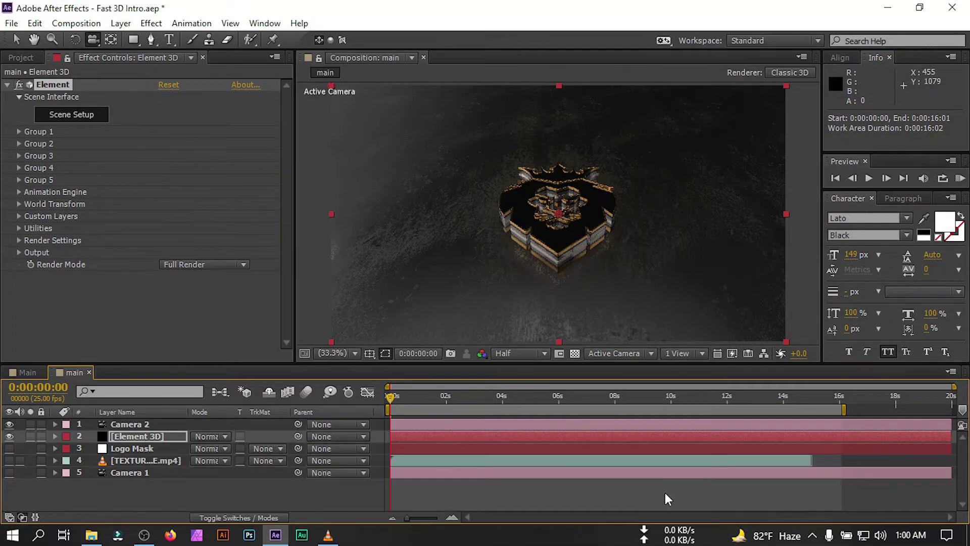
At 0:00:01:00, dolly Camera 2 in to about 960, 1075.2, -399.7 and keyframe its point of interest and position.
left_click(334, 420)
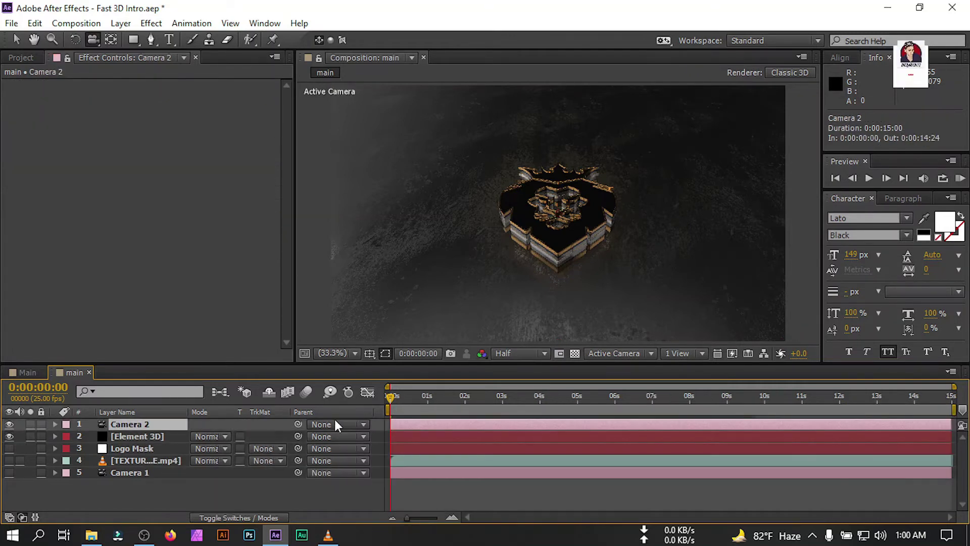
left_click(427, 404)
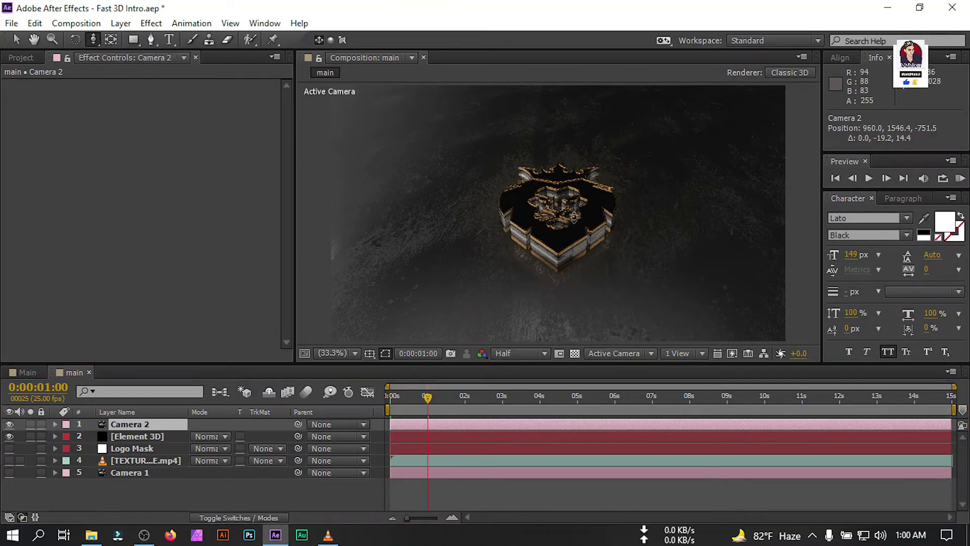
left_click_drag(573, 192, 573, 166)
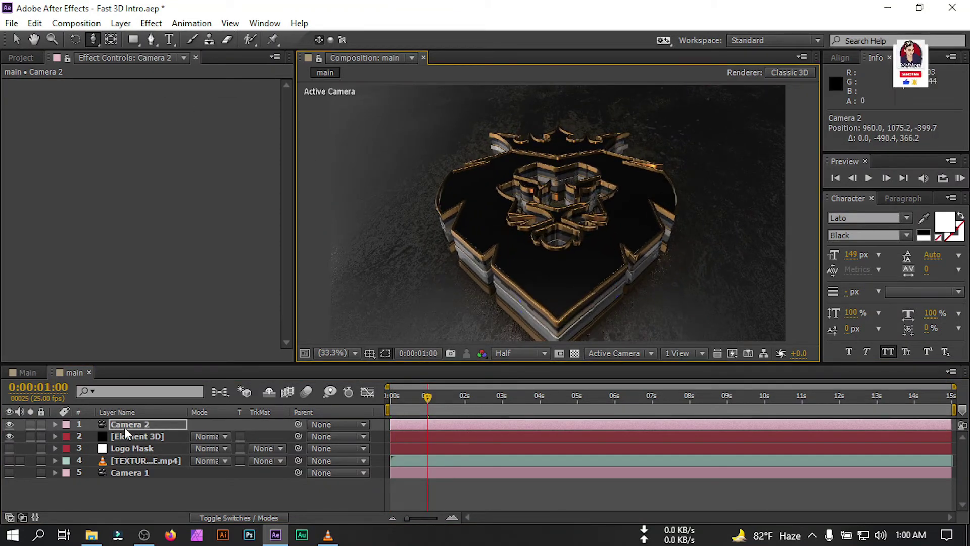
key("p")
key("shift+a")
left_click(91, 436)
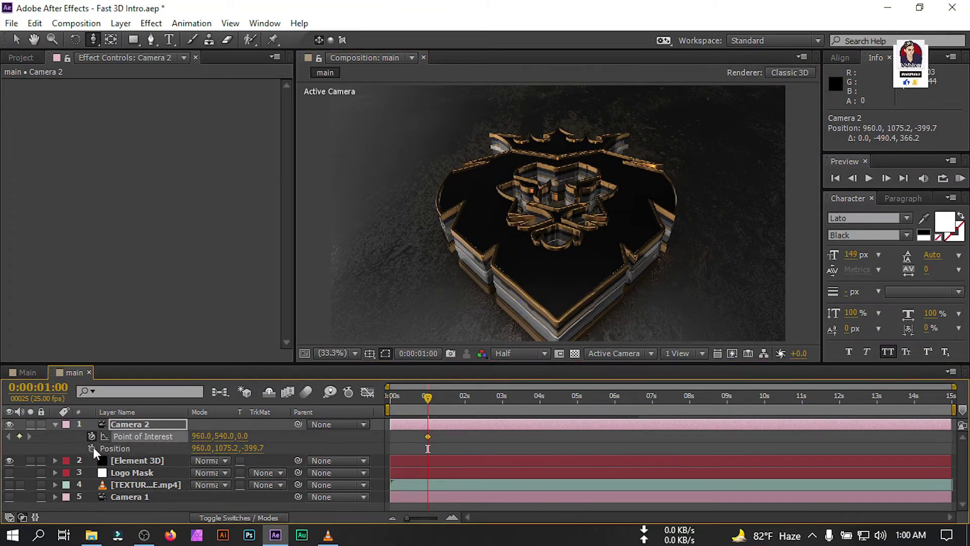
left_click(92, 449)
At 0:00:00:00, dolly Camera 2 close to the lion face, at about 960, 771.7, -173.0, and scrub through the move.
left_click_drag(428, 396, 396, 406)
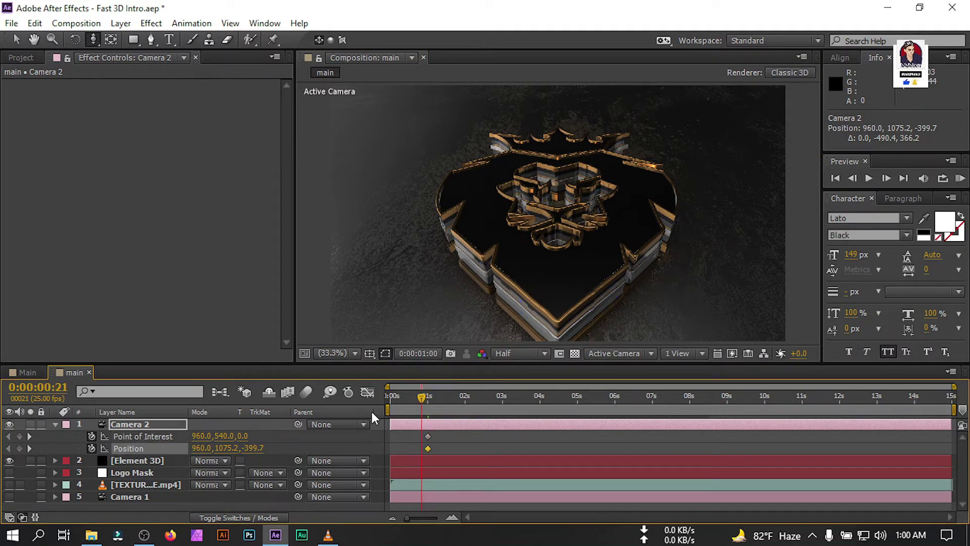
key("Home")
left_click_drag(552, 221, 557, 177)
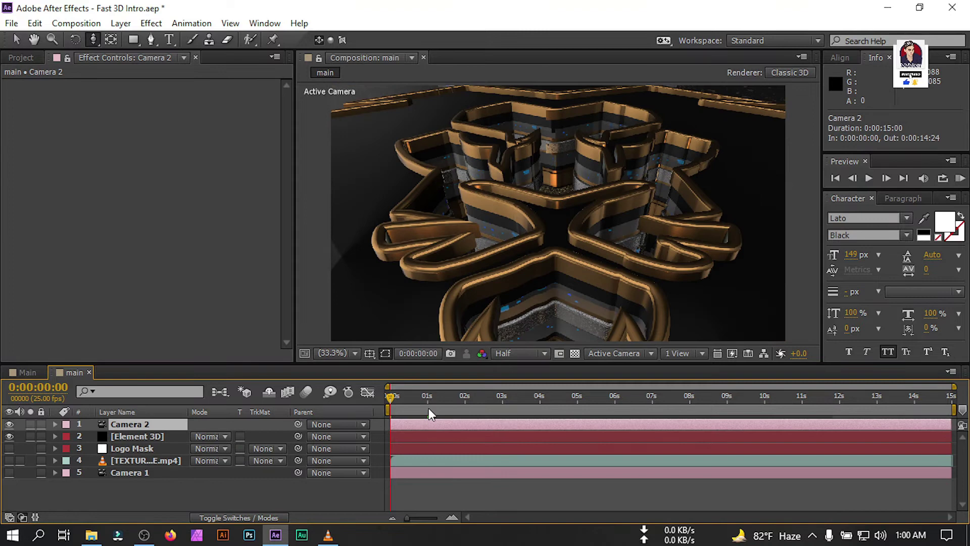
key("u")
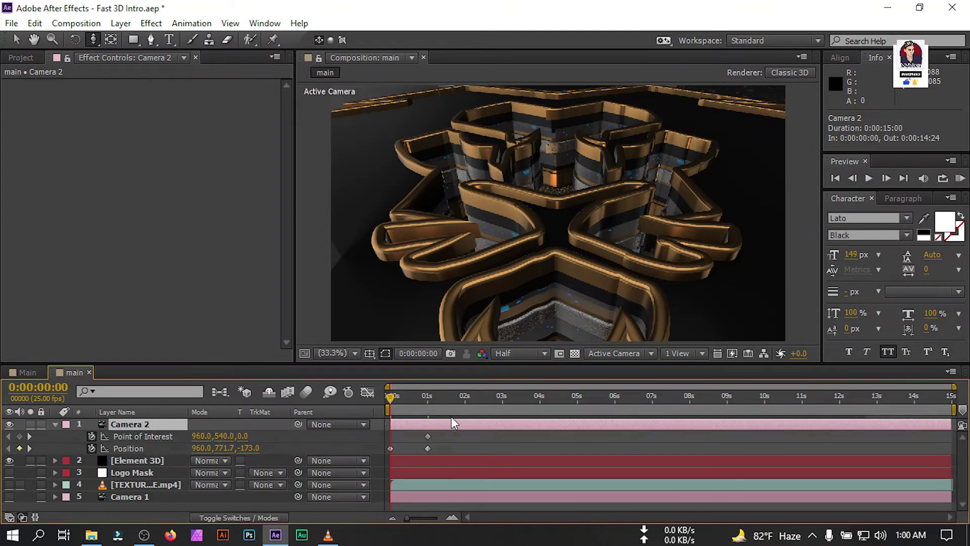
left_click_drag(395, 399, 405, 399)
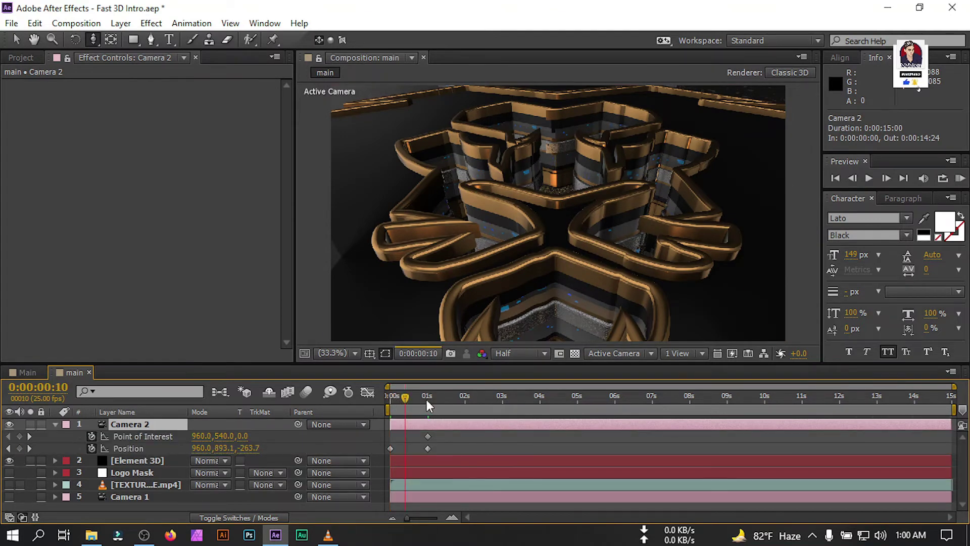
Split Camera 2 at 0:00:01:00 and delete the inherited point of interest and position keyframes from Camera 3.
left_click(427, 399)
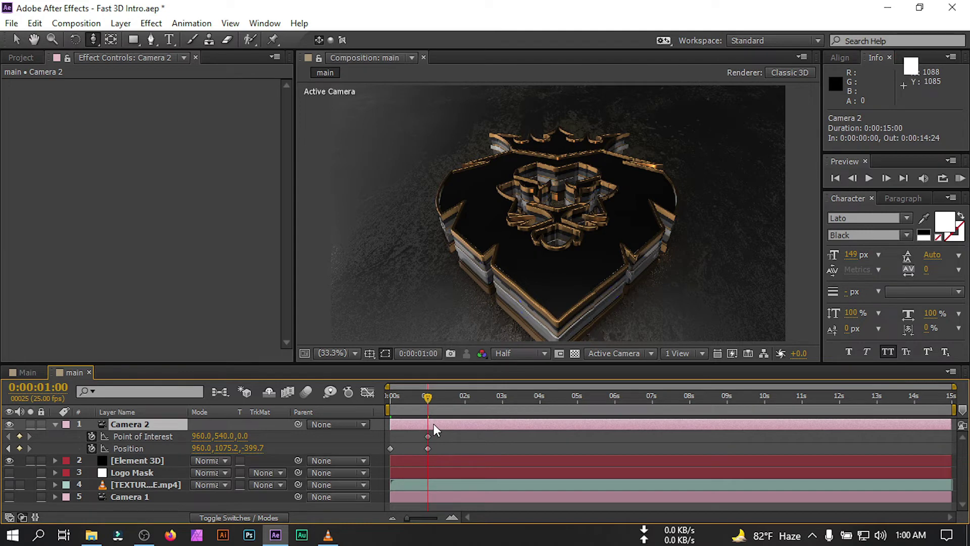
key("ctrl+shift+d")
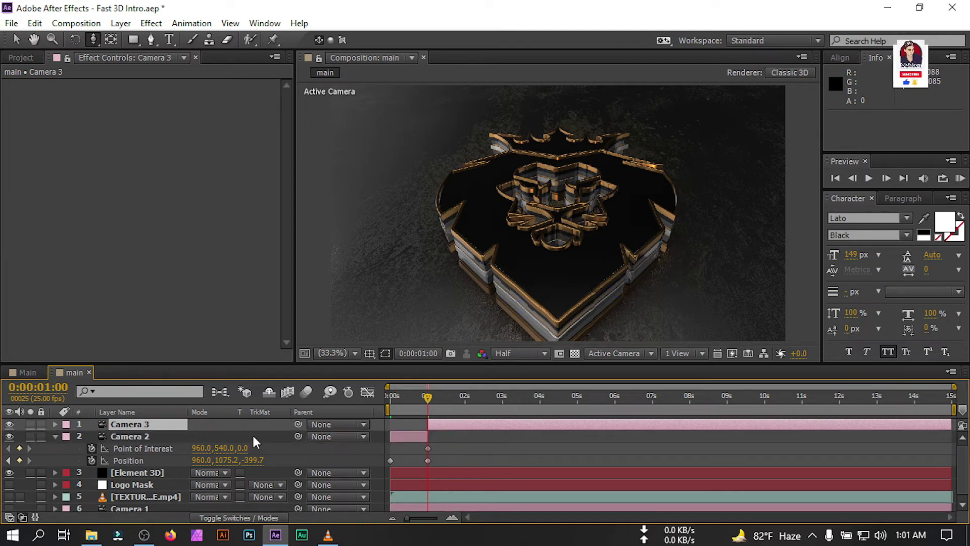
key("ctrl+v")
left_click_drag(446, 436, 384, 451)
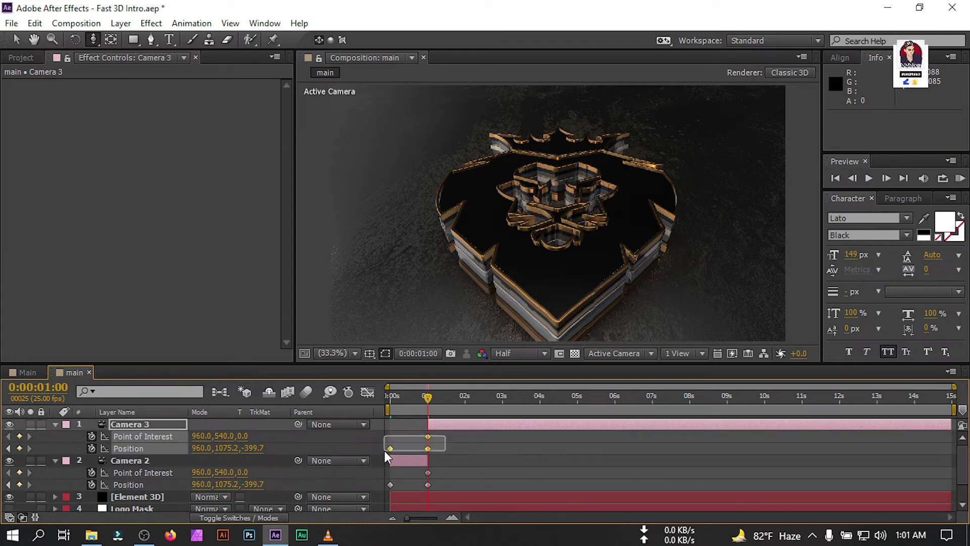
key("Delete")
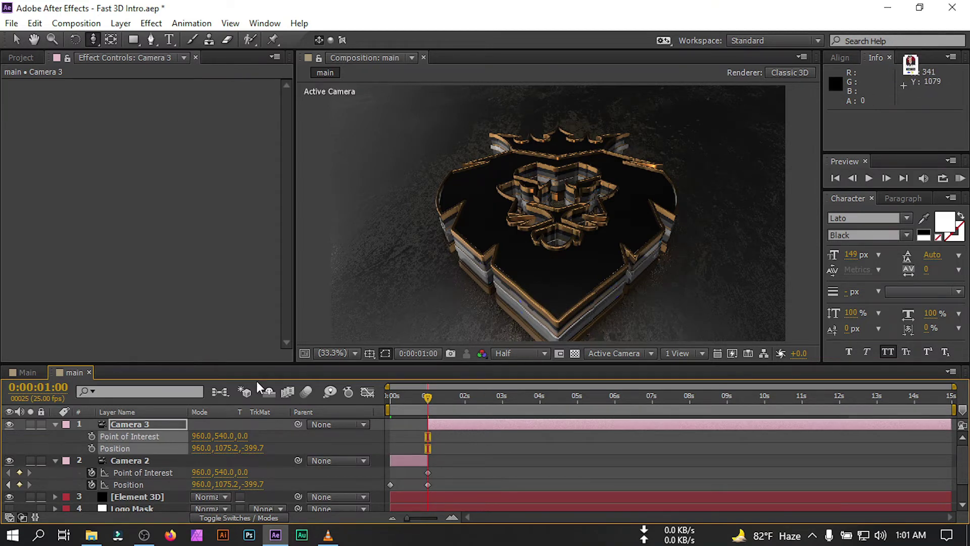
left_click(55, 425)
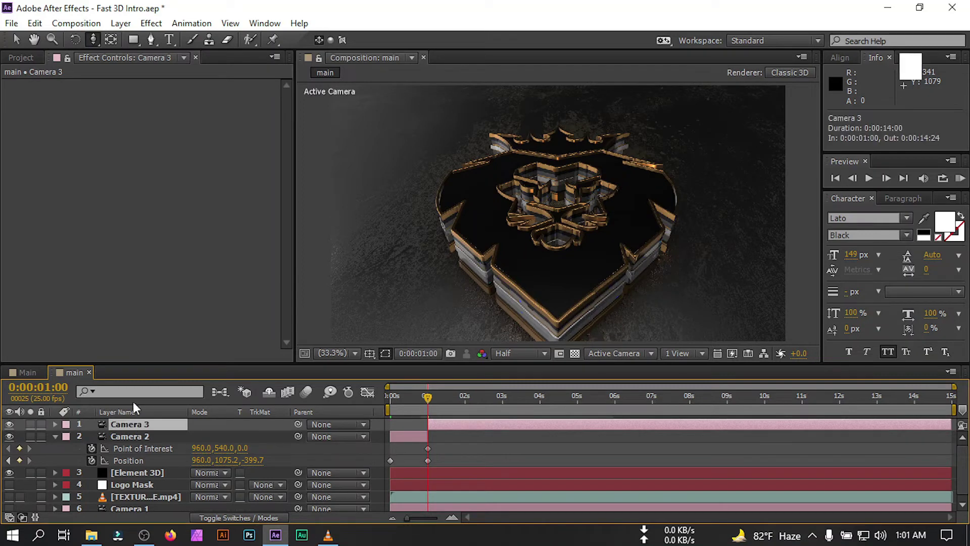
Create a null object, make it a 3D layer and parent Camera 3 to it.
left_click(121, 23)
mouse_move(171, 22)
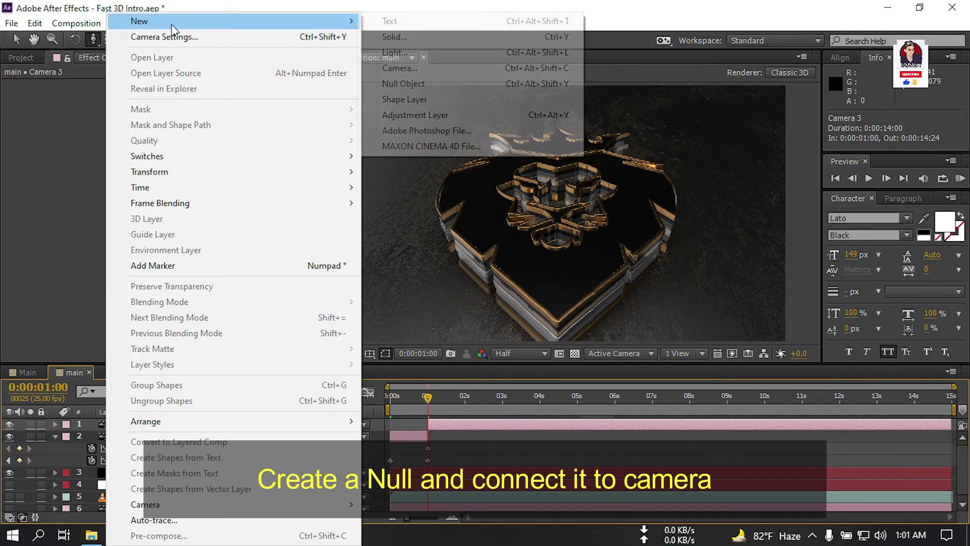
left_click(403, 83)
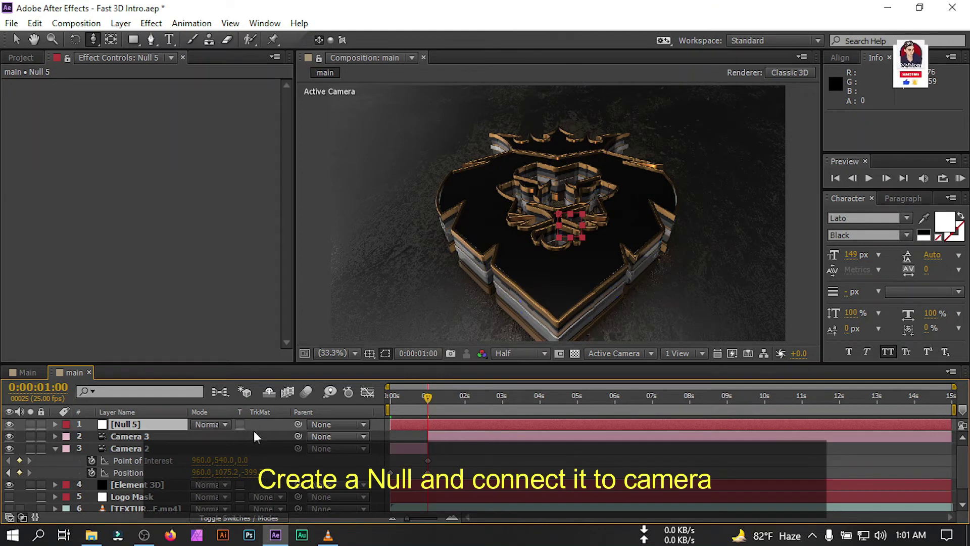
key("F4")
left_click(271, 425)
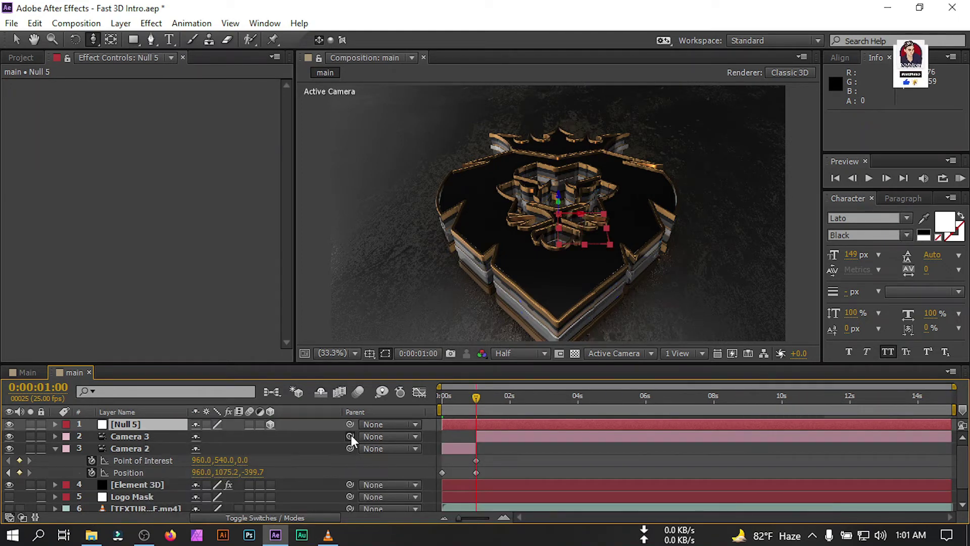
left_click_drag(351, 435, 119, 428)
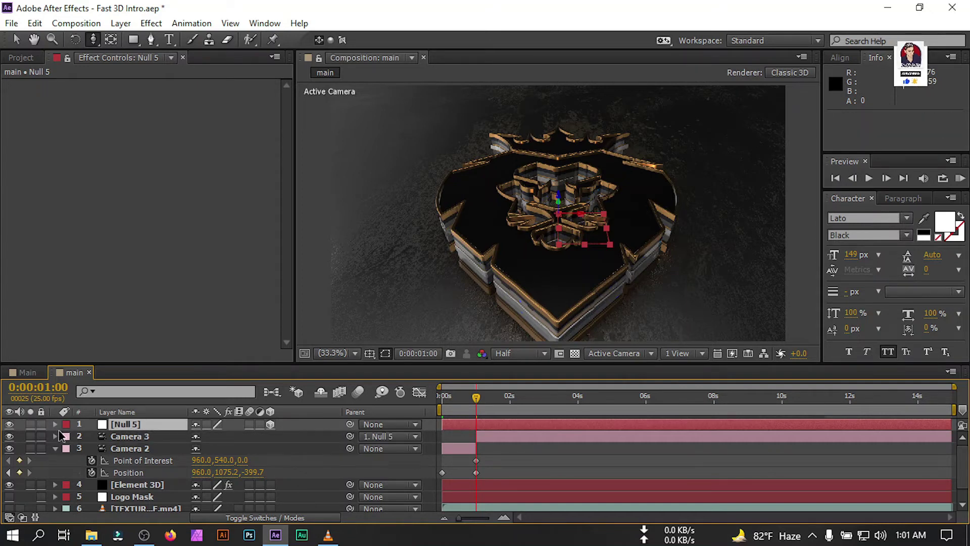
Rotate the null on Z to 85° so Camera 3 views the logo from the side.
left_click(114, 427)
key("r")
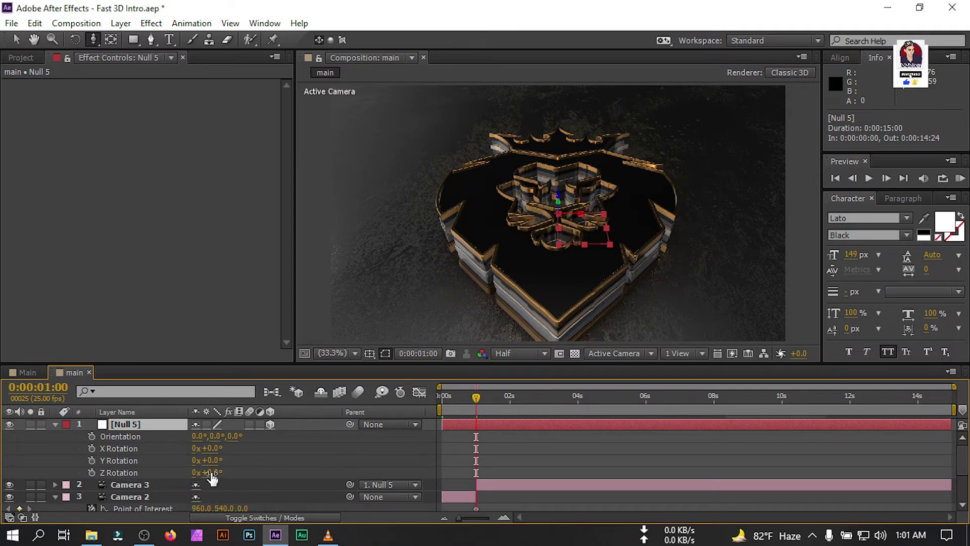
left_click_drag(209, 471, 267, 470)
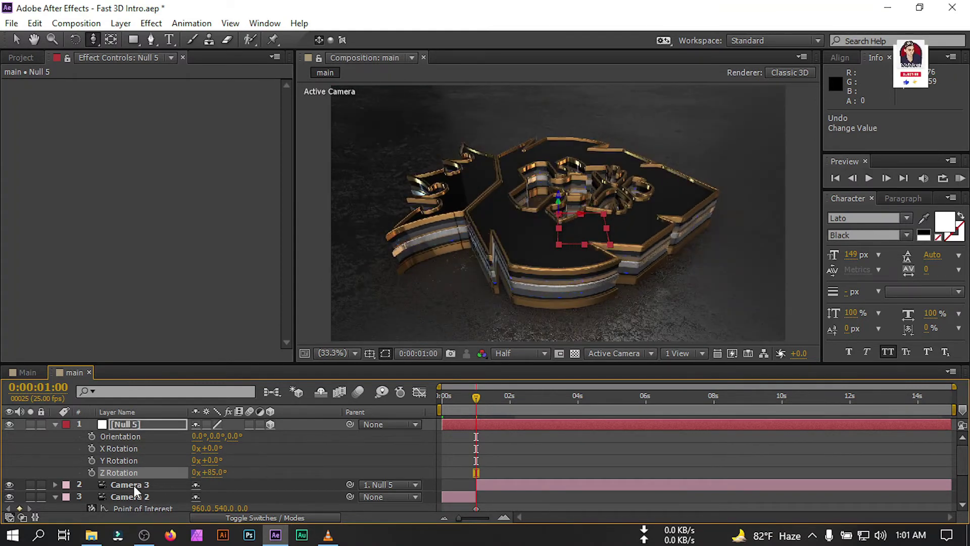
Dolly Camera 3 in to about 0.0, 432.4, -322.9 and keyframe its position and the null's Z rotation at 0:00:01:00.
left_click(134, 485)
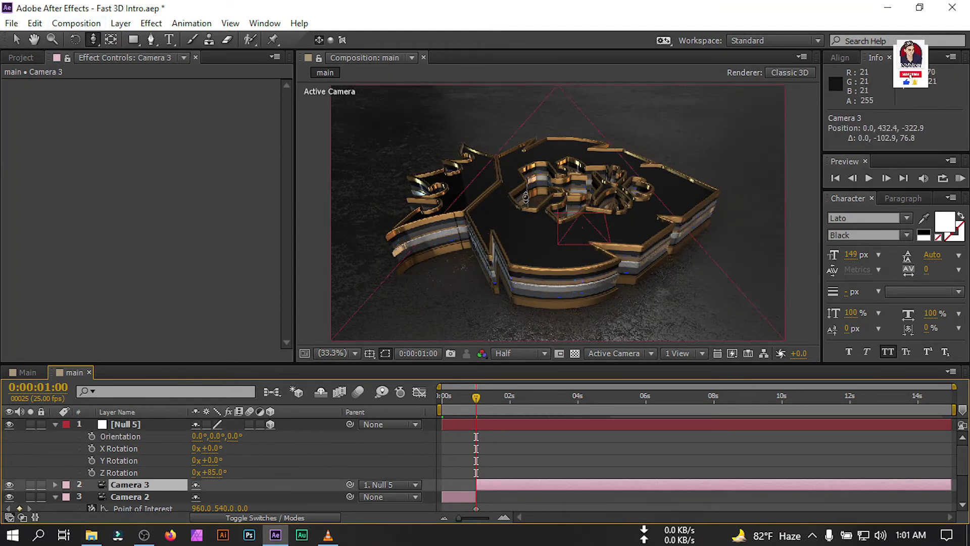
left_click_drag(526, 197, 526, 198)
key("p")
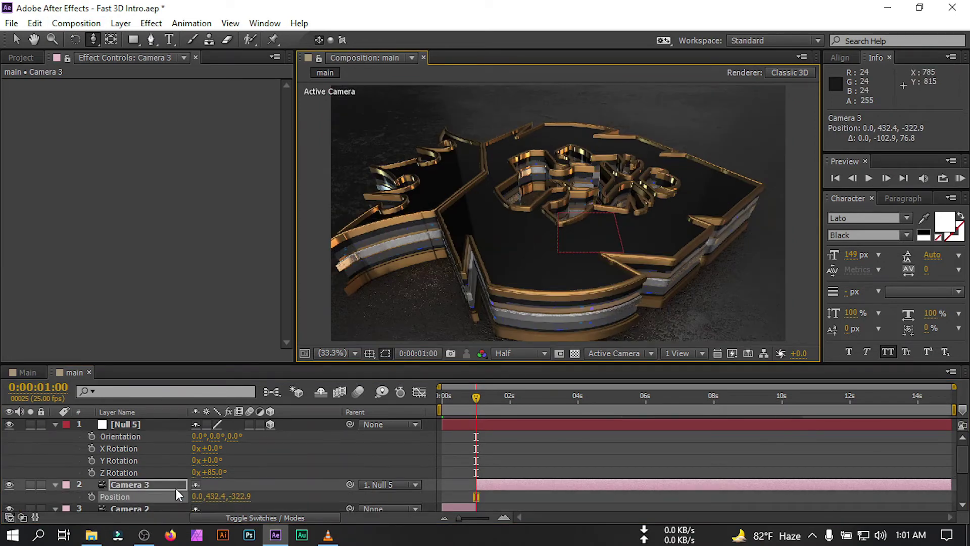
left_click(92, 498)
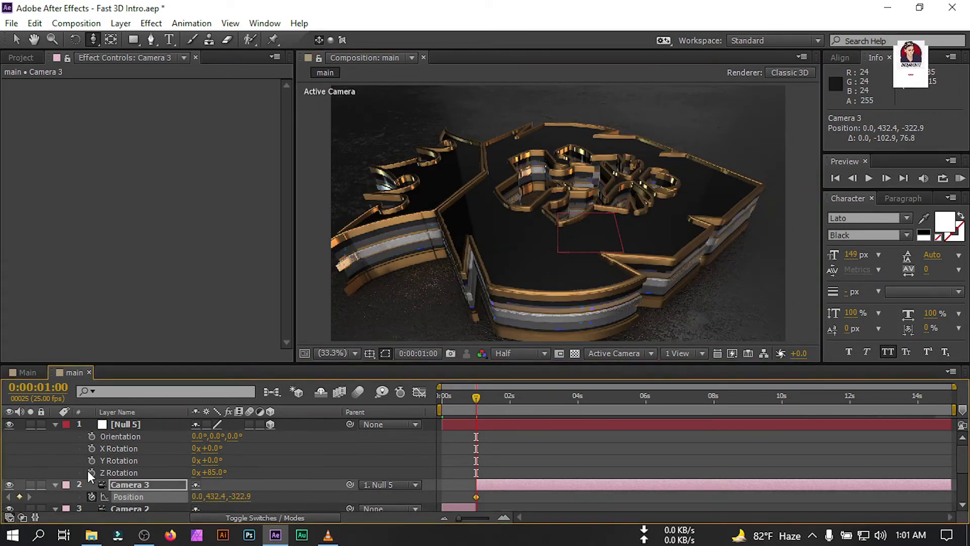
left_click(91, 472)
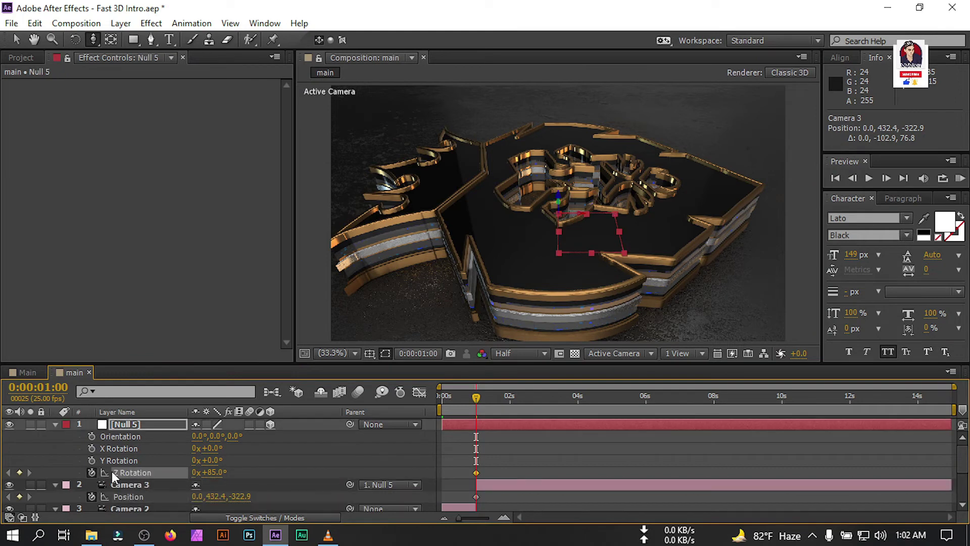
Animate the null's Z rotation to 0° at 0:00:02:00.
left_click(510, 405)
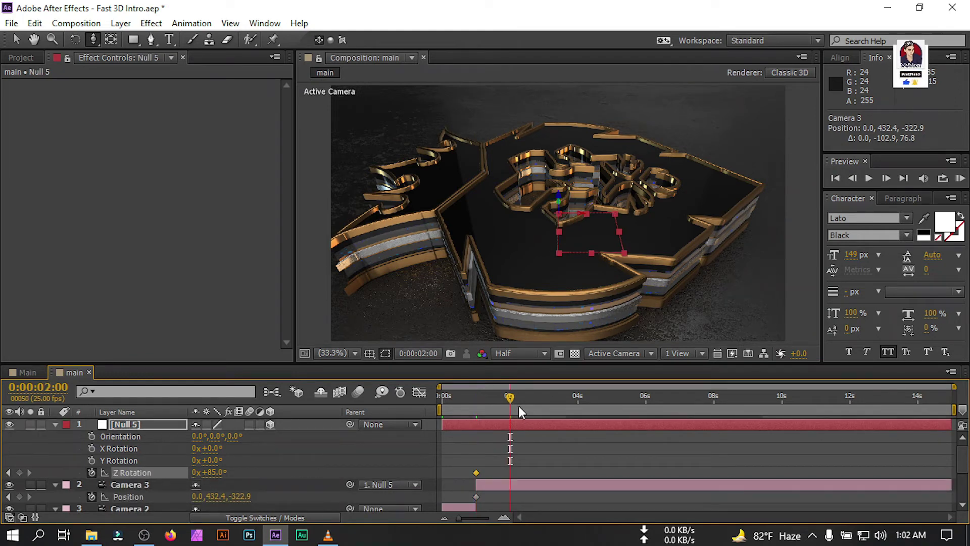
left_click(215, 472)
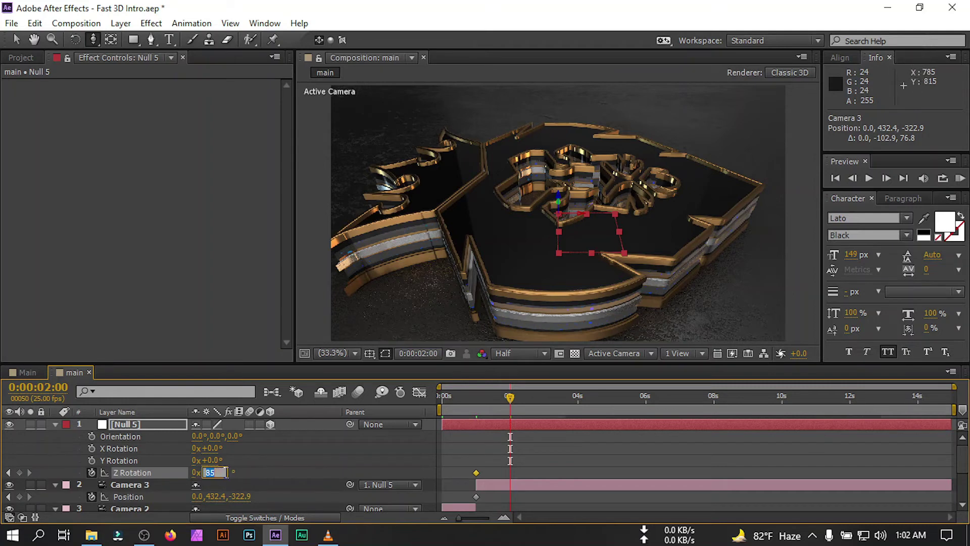
key("Return")
Reframe Camera 3 at 0:00:02:00 by dollying it in to about 0.0, 397.9, -297.1.
left_click(130, 484)
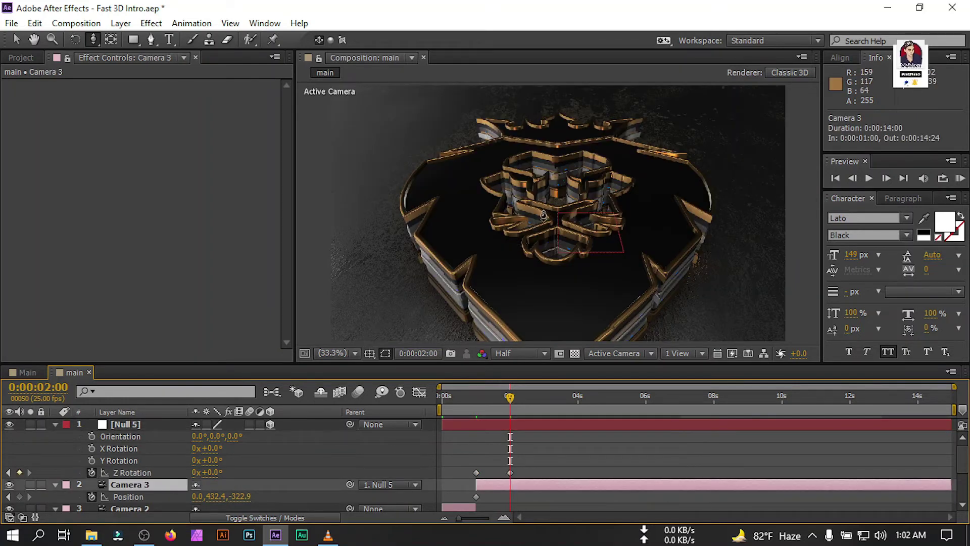
left_click_drag(544, 216, 541, 242)
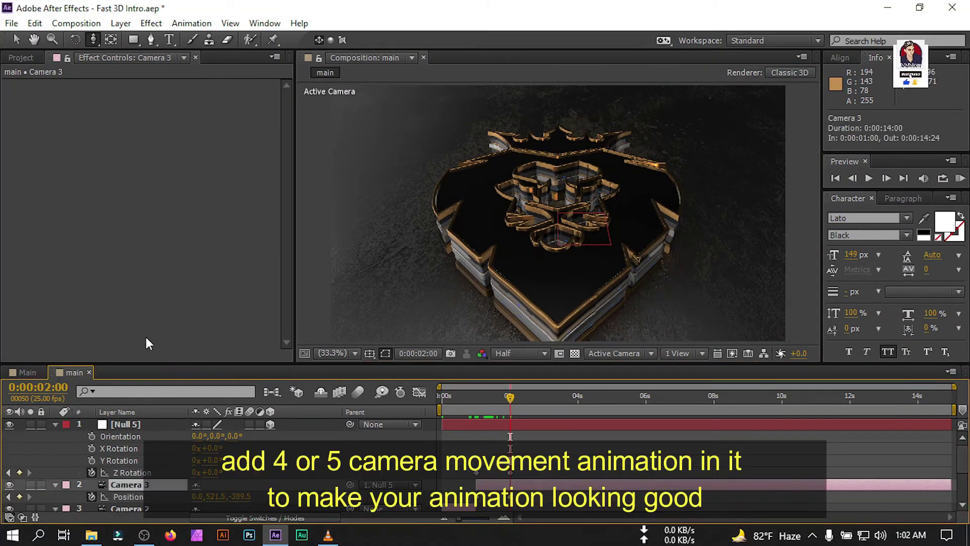
left_click_drag(93, 39, 152, 69)
left_click_drag(503, 231, 424, 182)
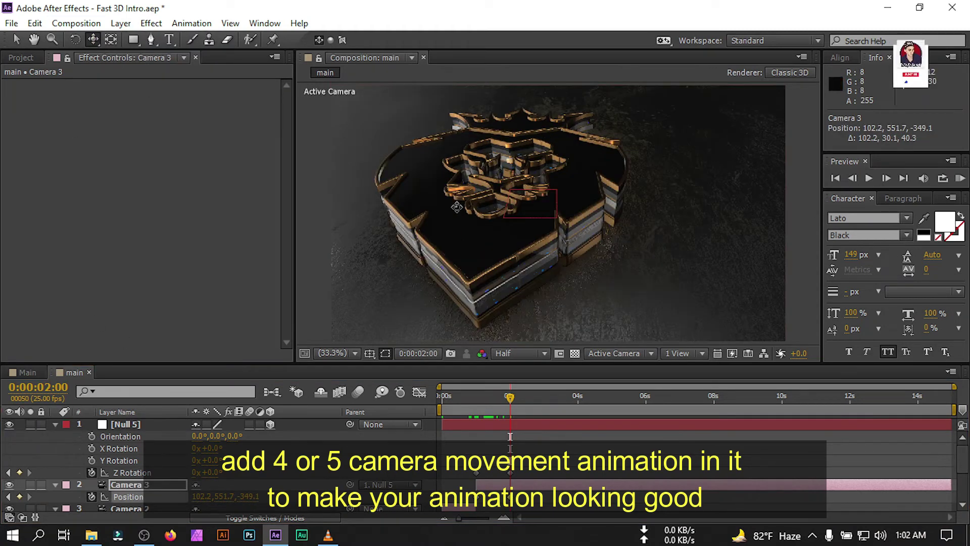
left_click_drag(98, 39, 139, 83)
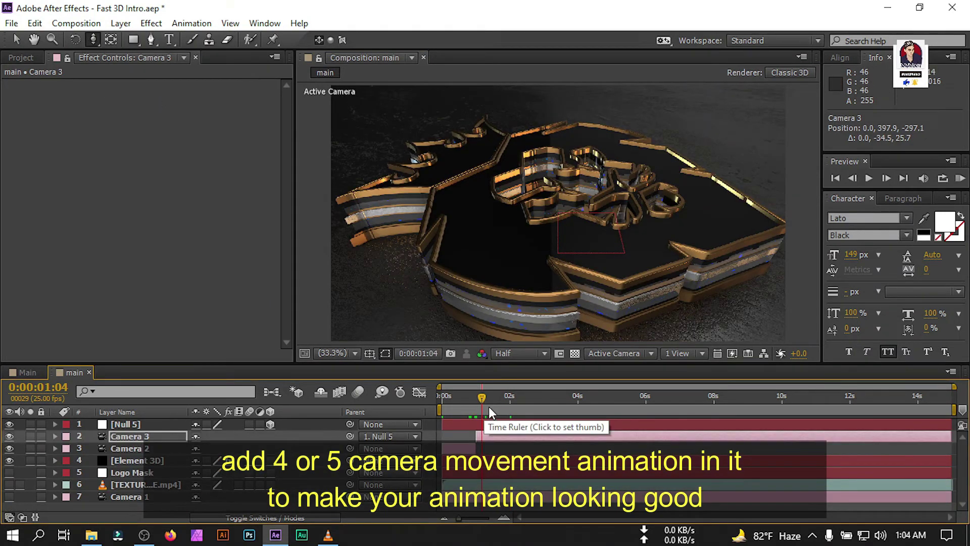
Turn on depth of field for Camera 2 and set its aperture to 15 pixels.
left_click(465, 405)
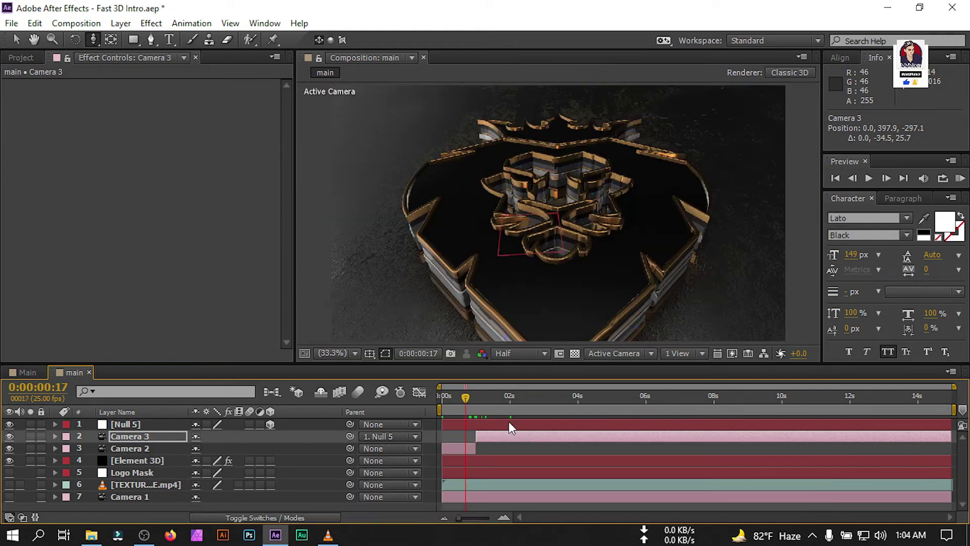
left_click(128, 449)
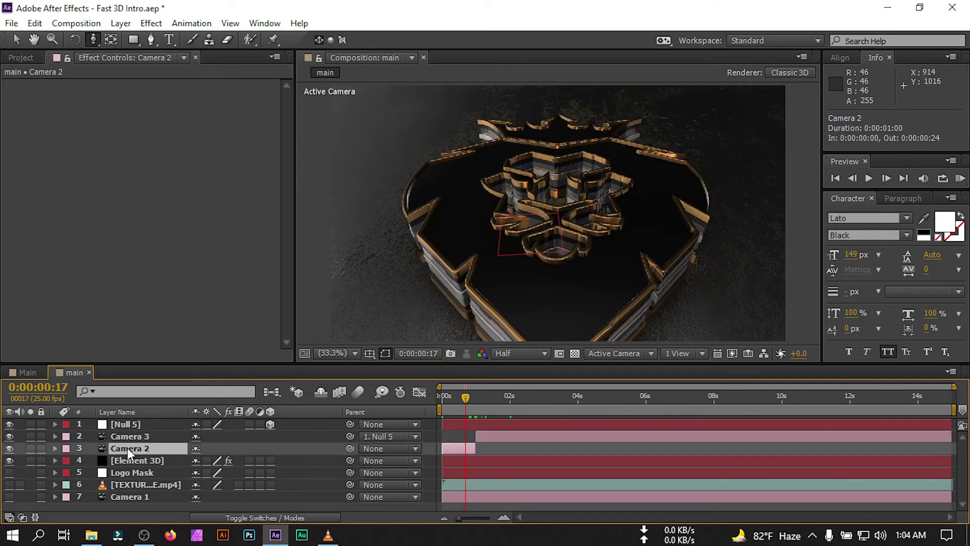
left_click(54, 449)
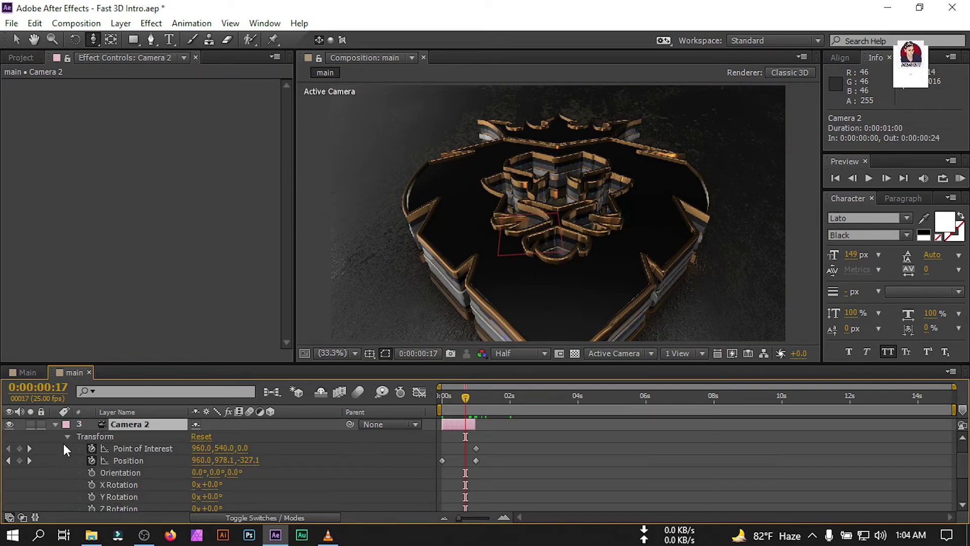
left_click(68, 436)
left_click(69, 456)
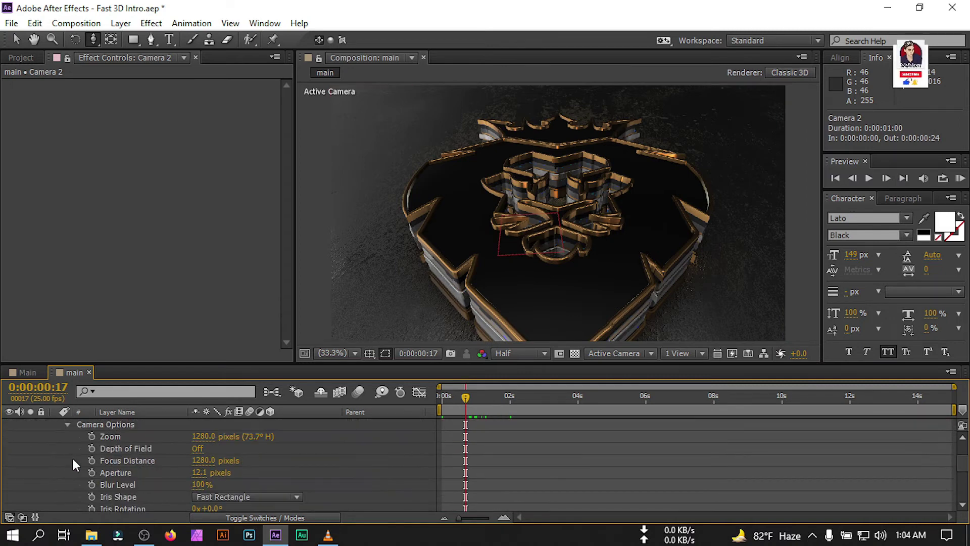
left_click(196, 448)
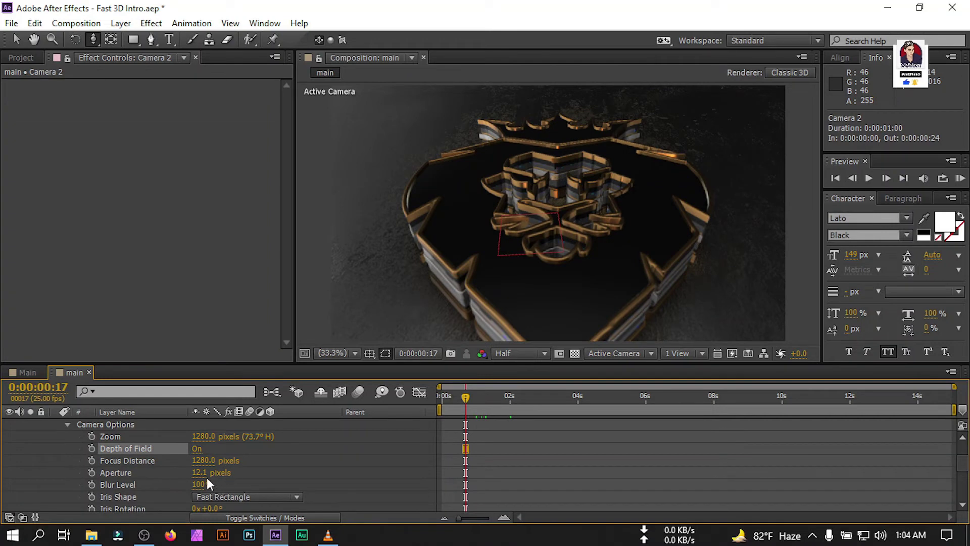
left_click(208, 472)
type("15")
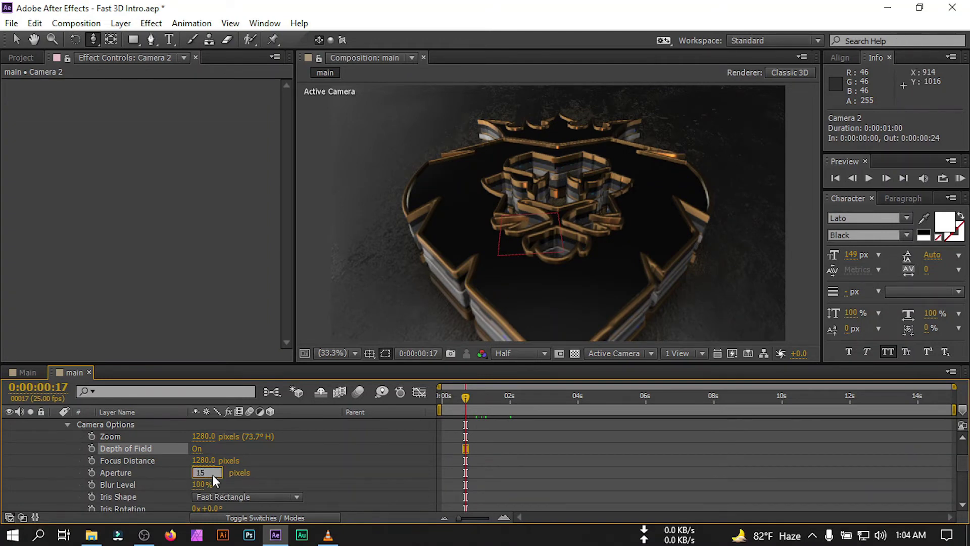
key("Return")
Raise Camera 2's blur level to 150%.
left_click(202, 486)
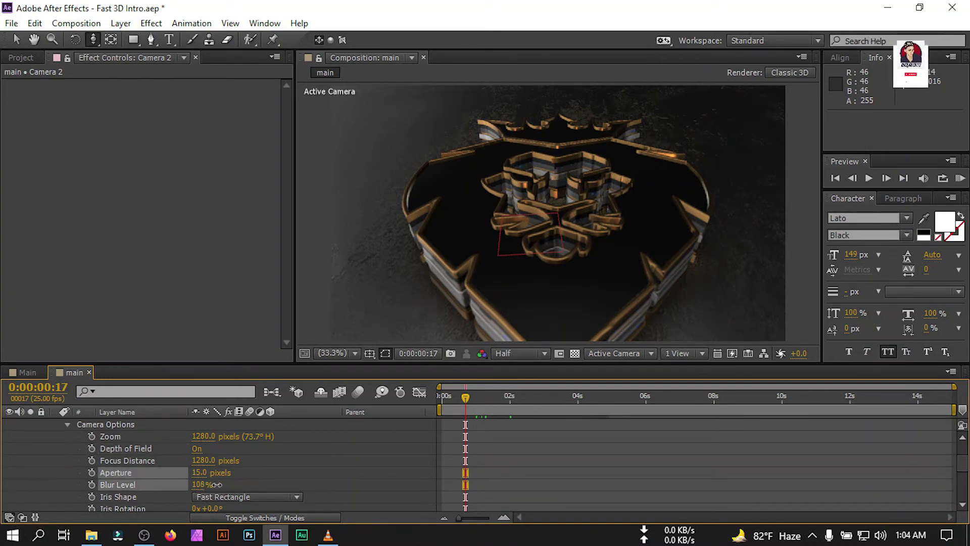
left_click(201, 485)
type("1")
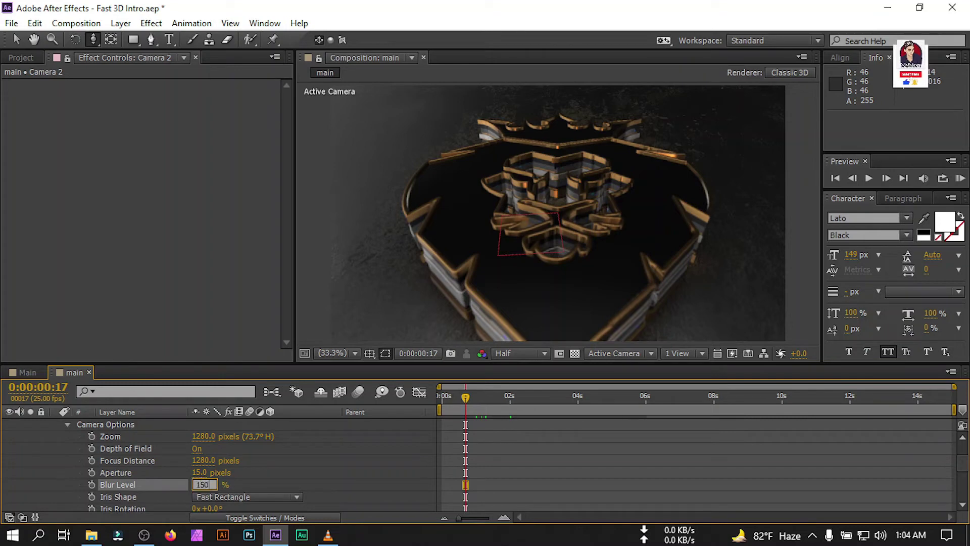
type("50")
key("Return")
Set Camera 2's focus distance to 350 pixels and collapse its properties.
left_click(204, 460)
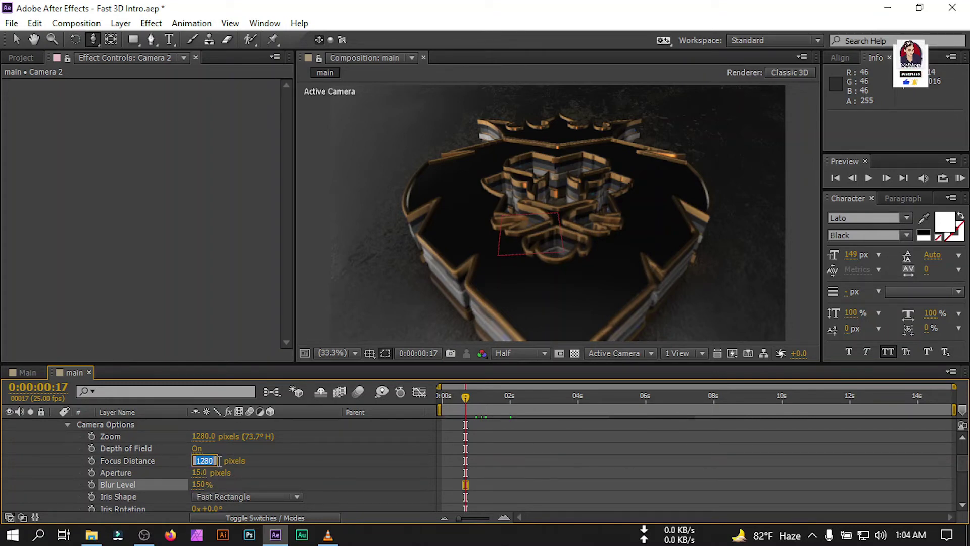
type("320")
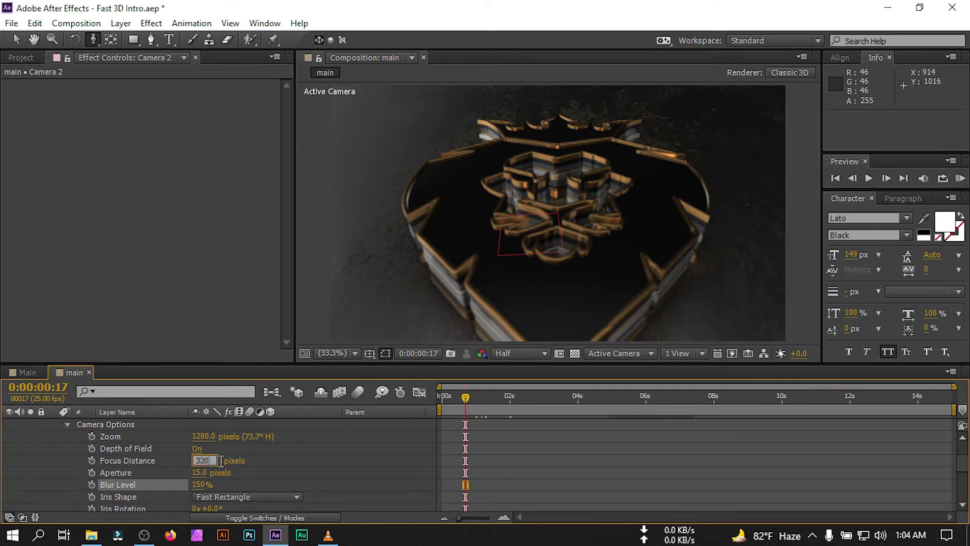
key("Return")
left_click(202, 460)
type("35")
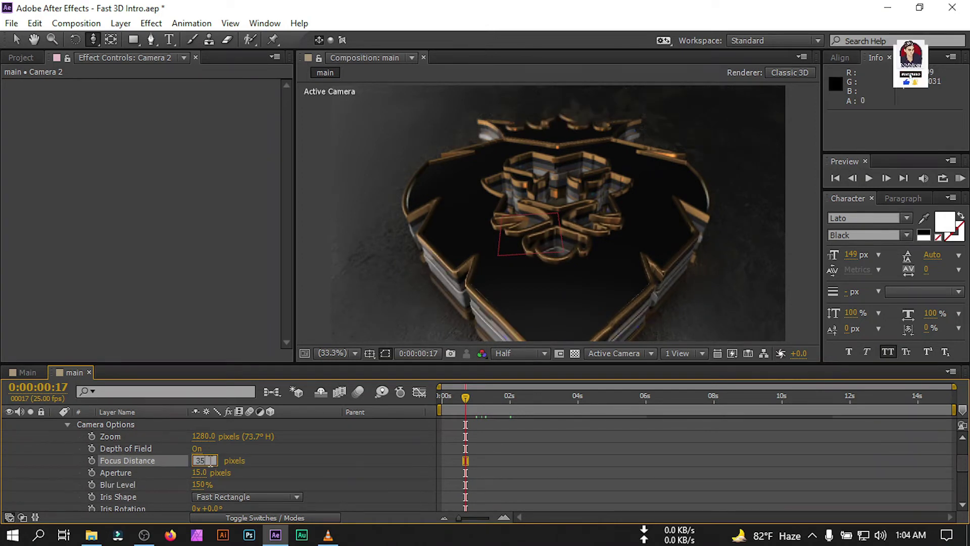
type("0")
key("Return")
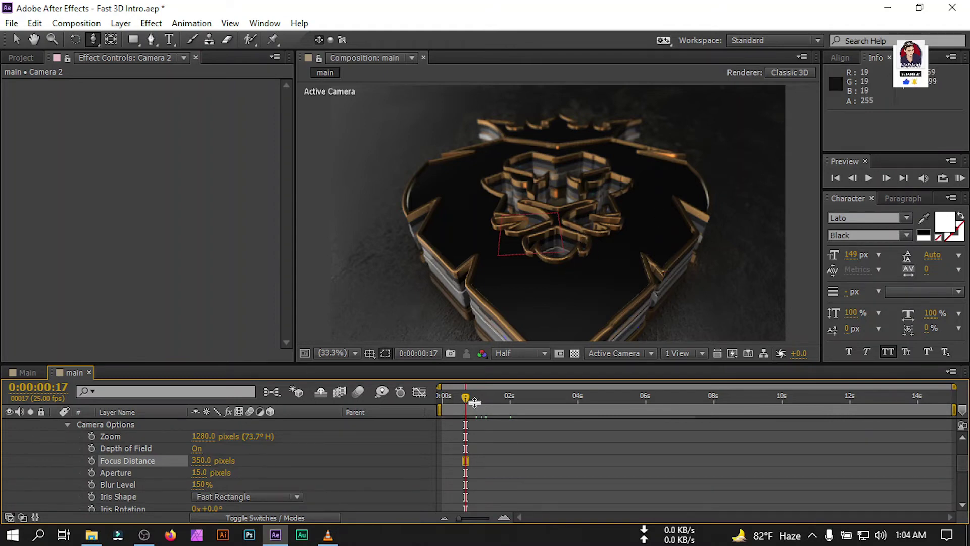
scroll(157, 473, "up", 2)
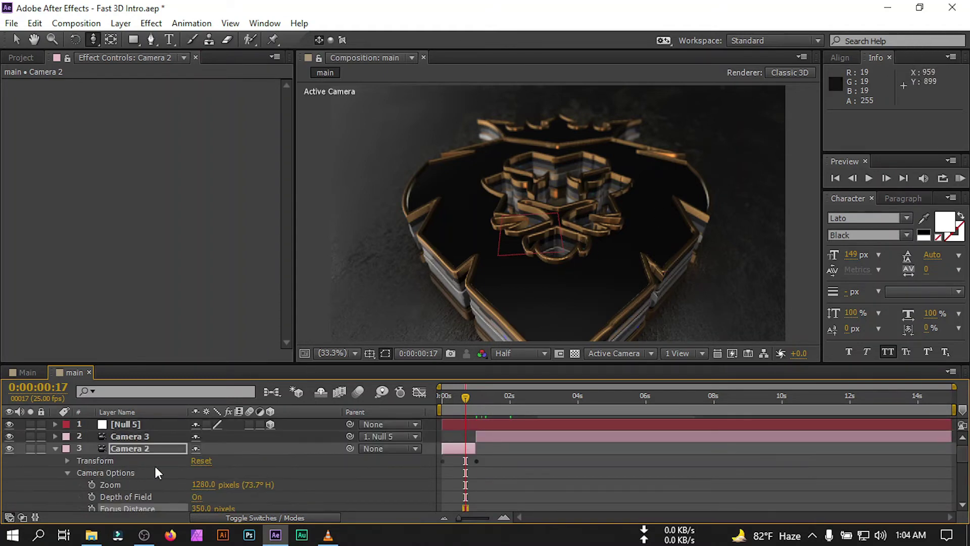
left_click(55, 448)
Turn on depth of field for Camera 3 and set its aperture to 15 pixels.
left_click(152, 434)
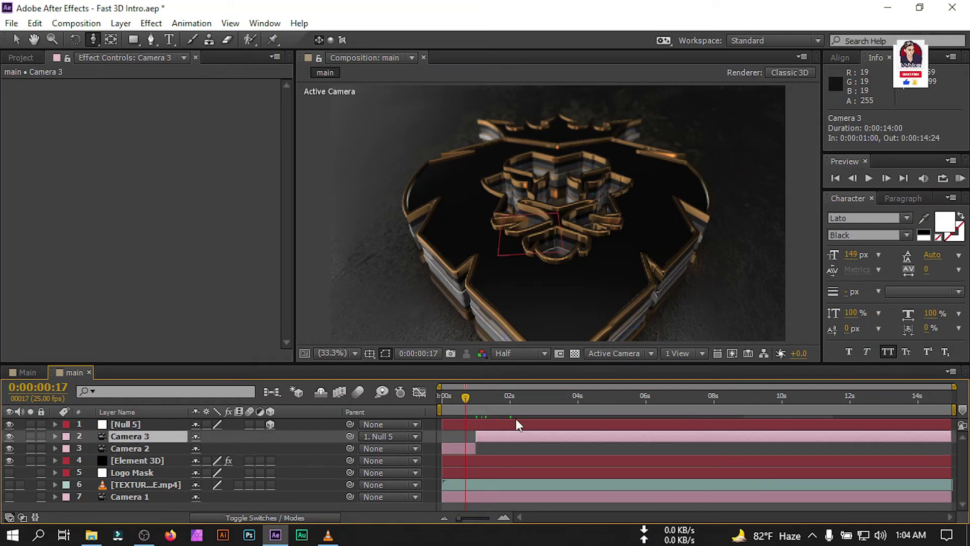
left_click(489, 408)
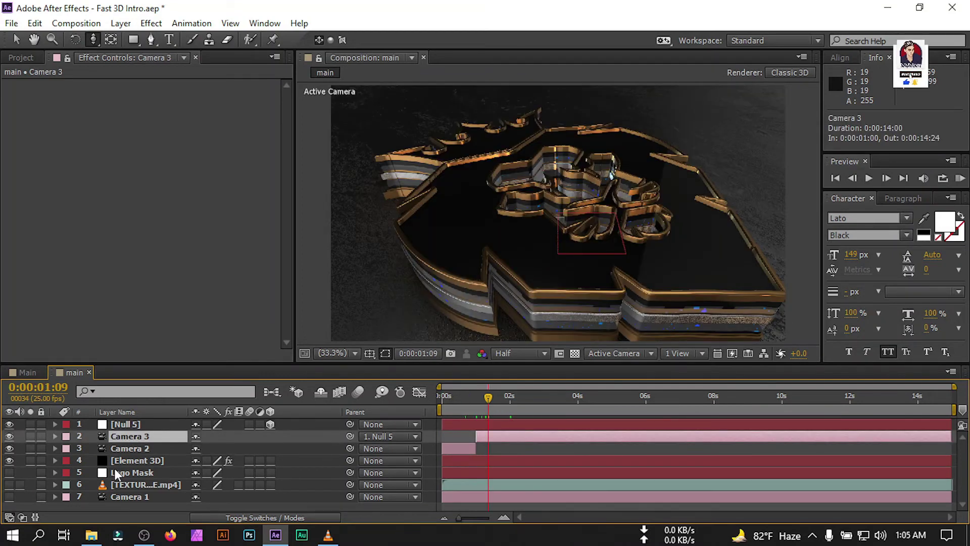
left_click(54, 435)
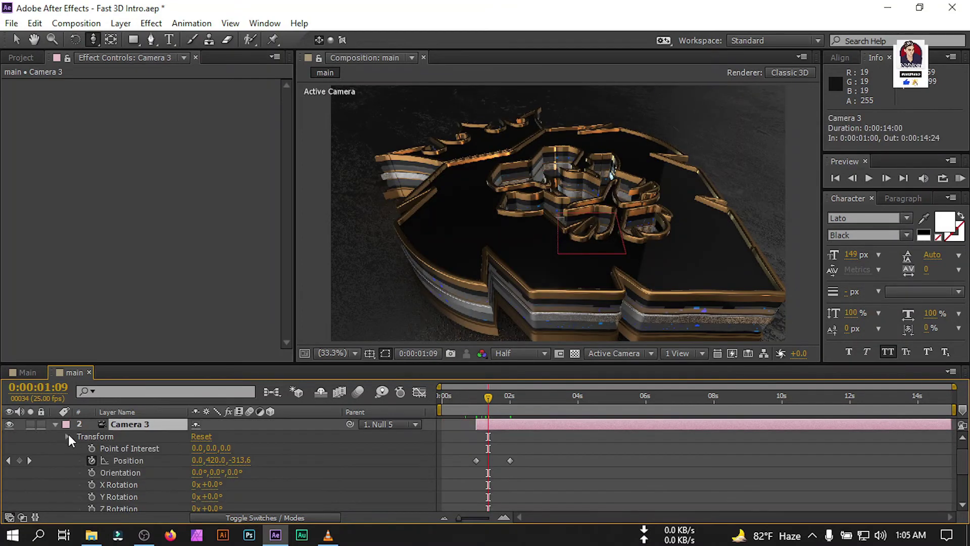
left_click(68, 435)
left_click(68, 445)
left_click(68, 448)
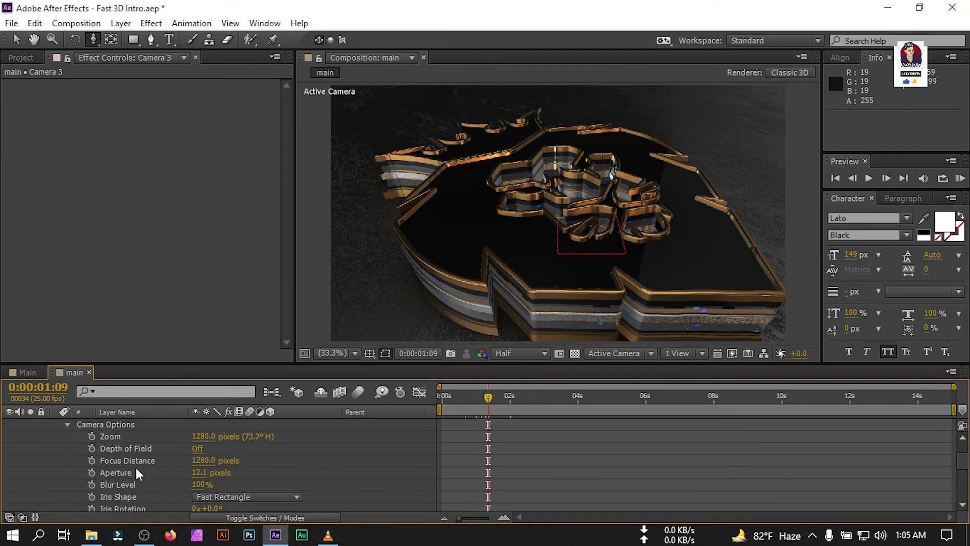
left_click(198, 448)
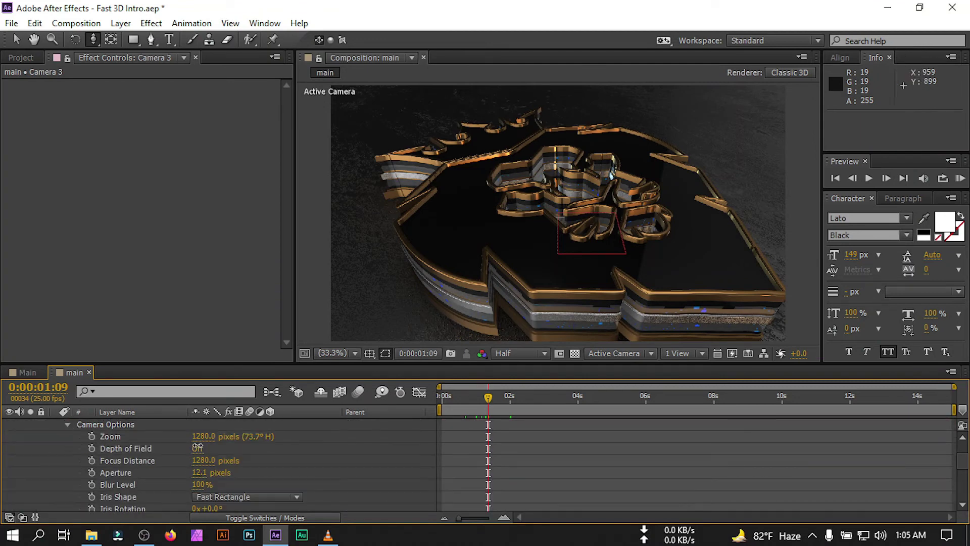
left_click(202, 473)
type("15")
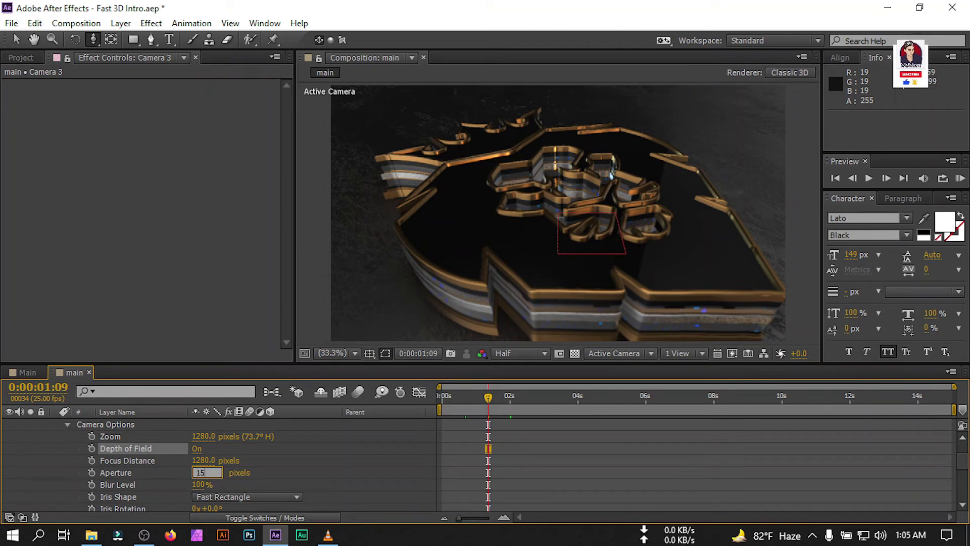
key("Return")
Set Camera 3's blur level to 150% and its focus distance to 270 pixels.
left_click(201, 484)
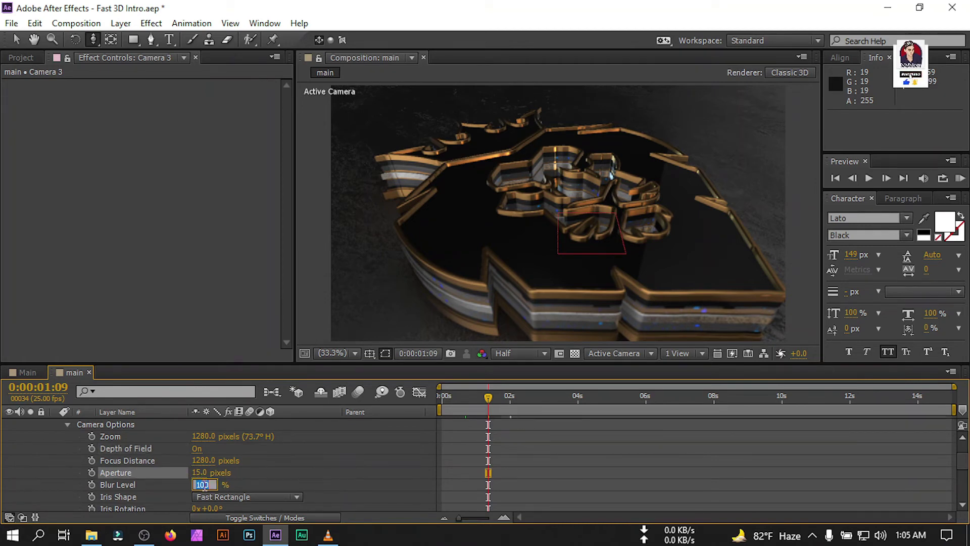
type("150")
key("Return")
left_click(203, 460)
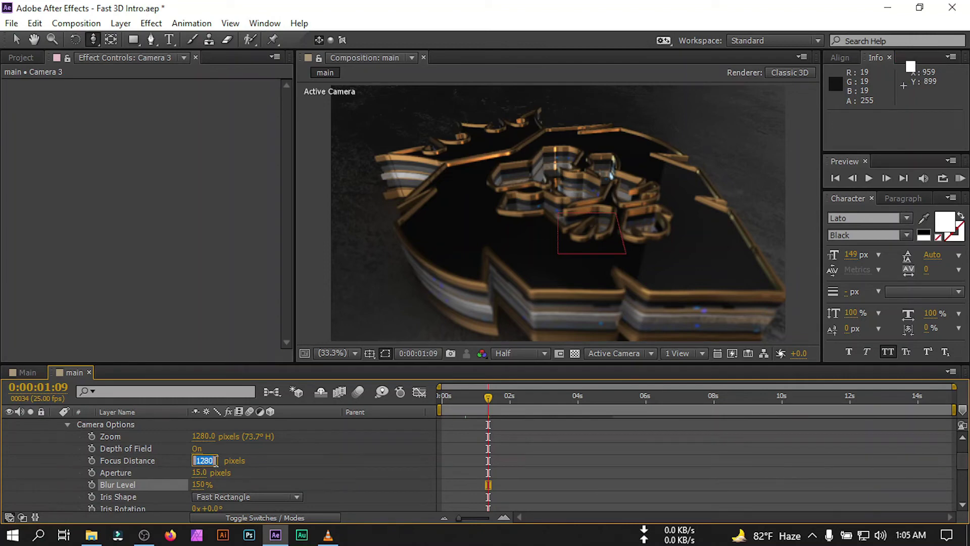
type("27")
key("Return")
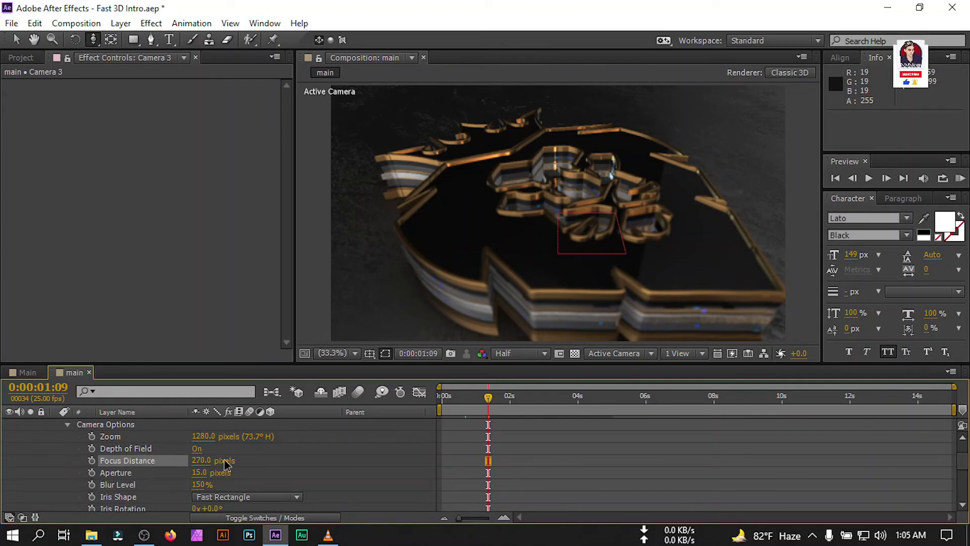
scroll(56, 435, "up", 3)
left_click(55, 436)
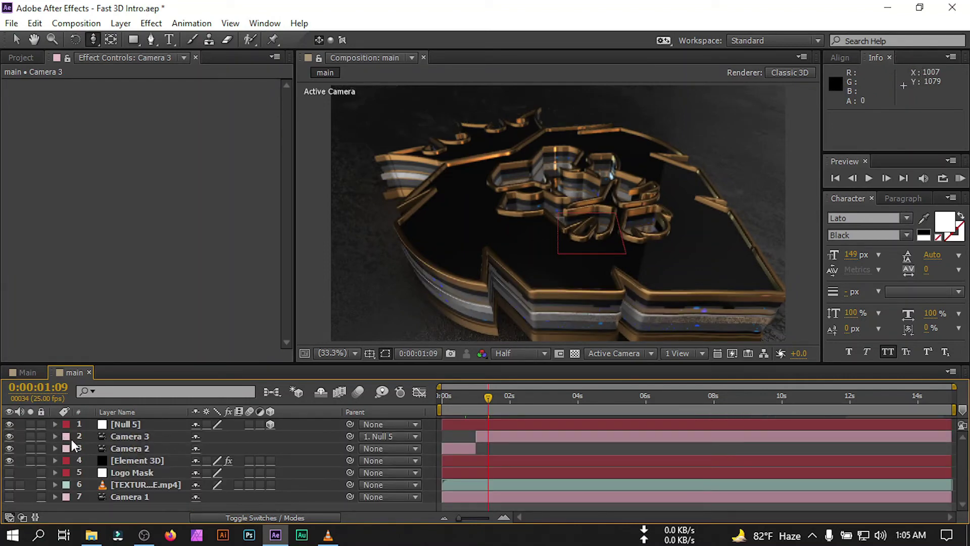
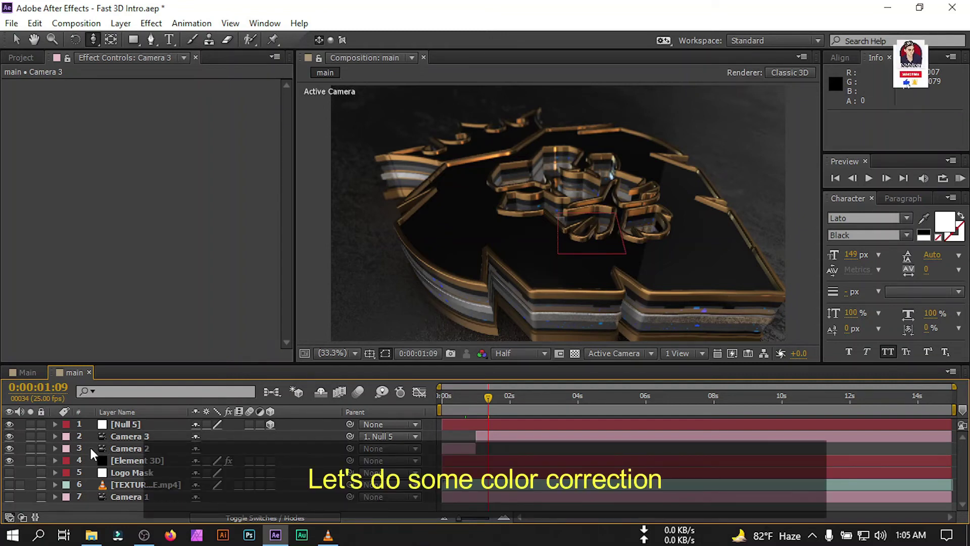
Add a new adjustment layer at the top of the main composition and rename it Curves.
left_click(116, 436)
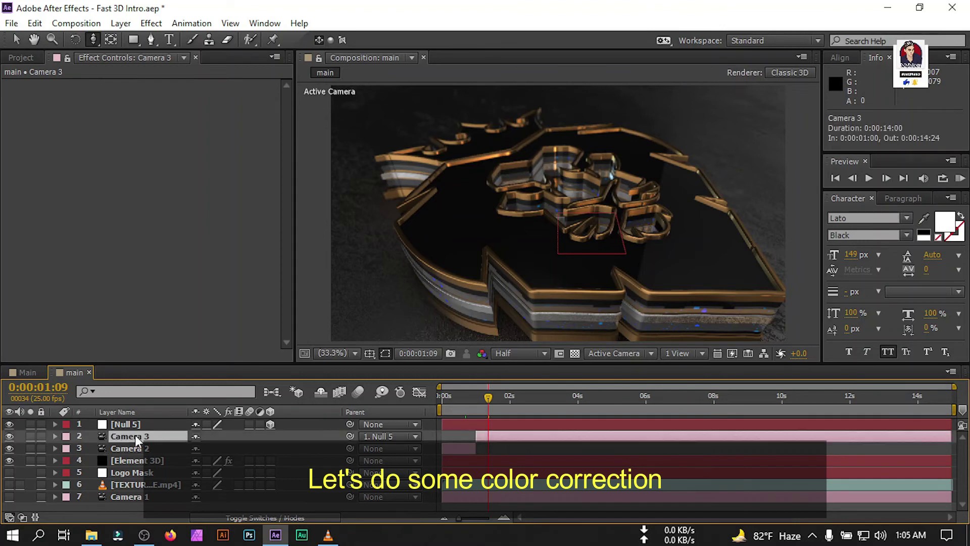
left_click(121, 23)
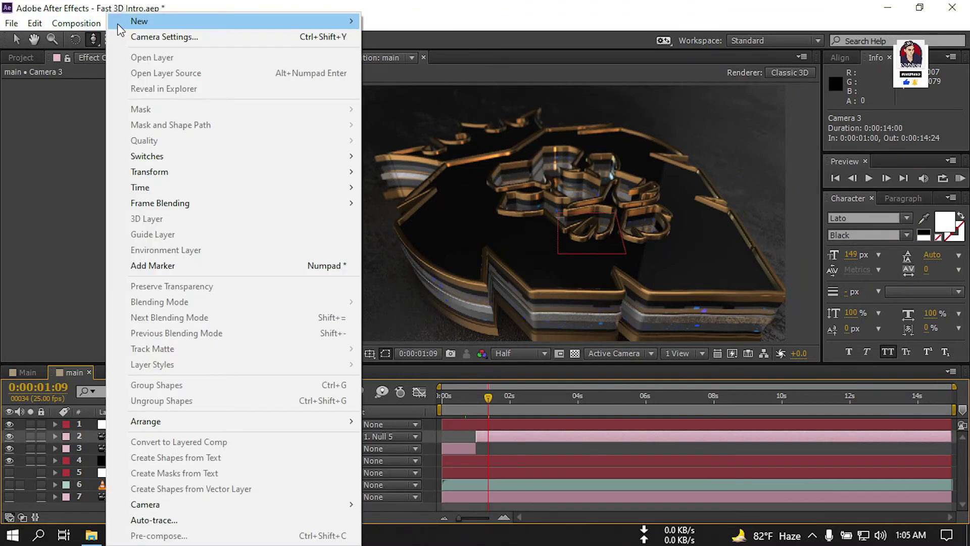
mouse_move(151, 21)
left_click(415, 115)
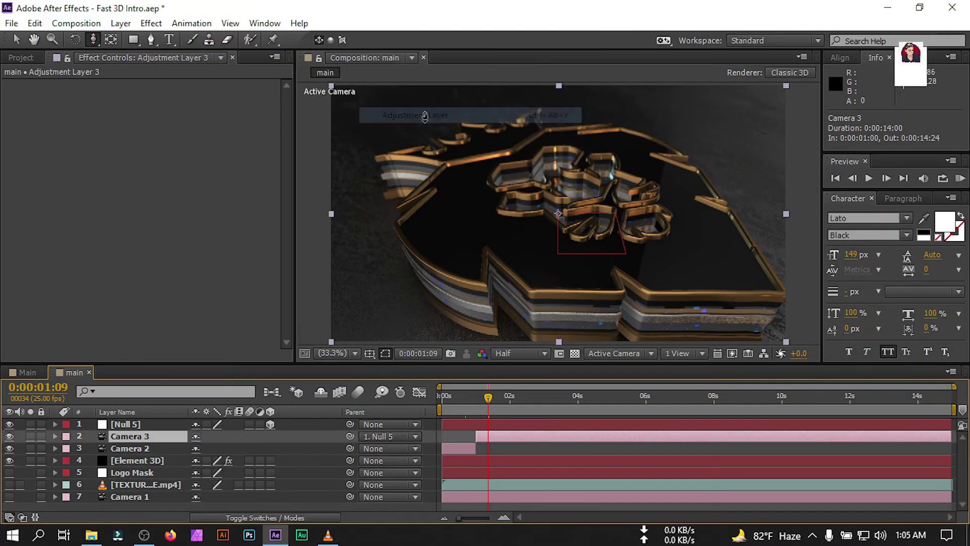
double_click(124, 426)
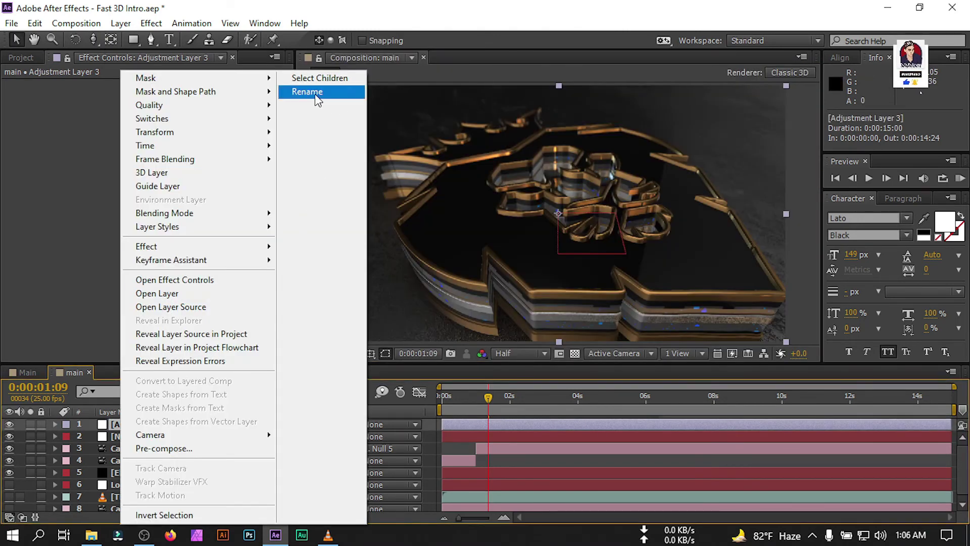
left_click(307, 91)
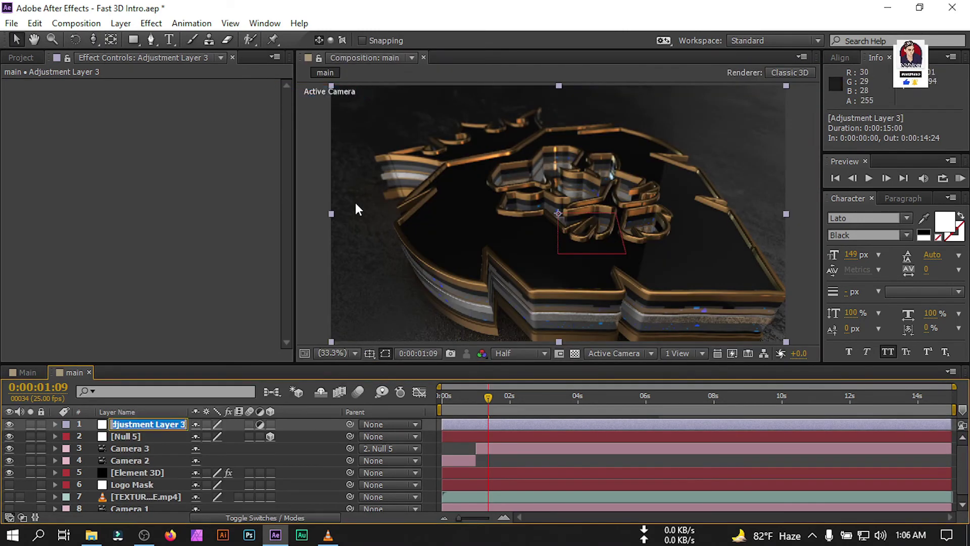
type("Curves")
key("Return")
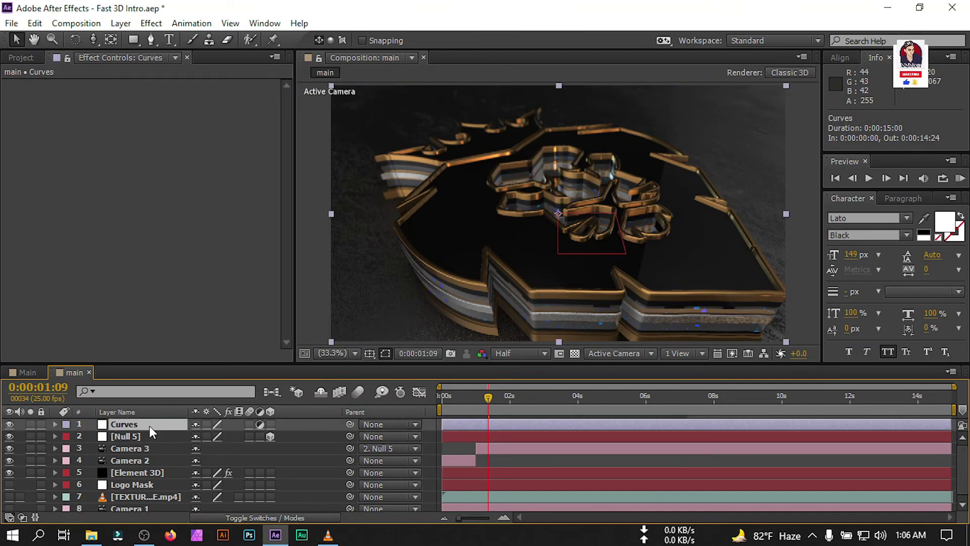
Apply the Curves effect to the Curves layer and bend its RGB curve with slightly lifted shadows and lowered highlights.
key("ctrl+space")
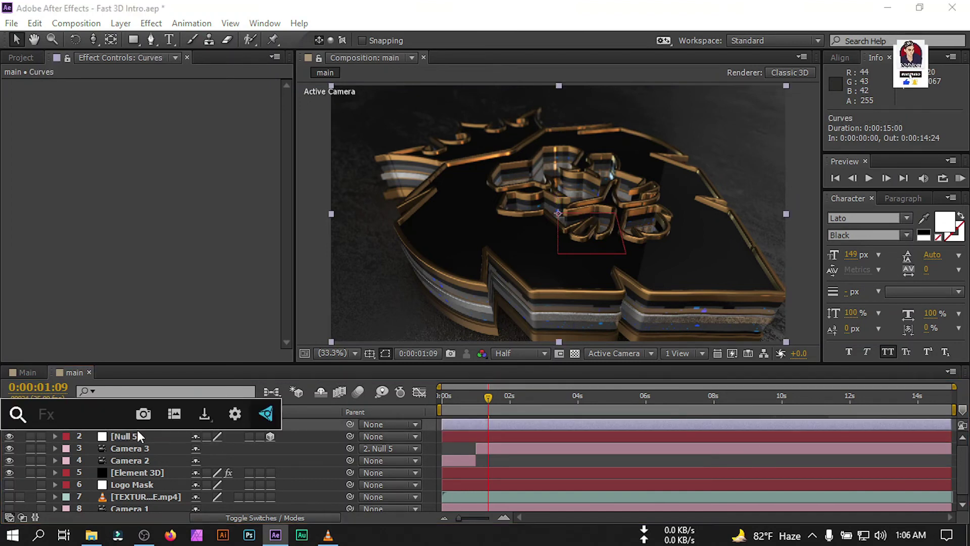
type("cu")
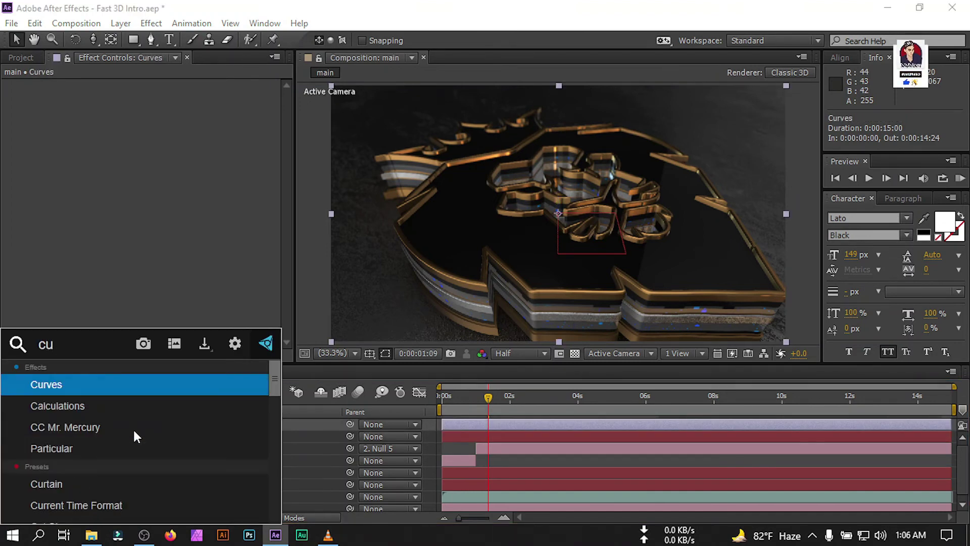
left_click(71, 384)
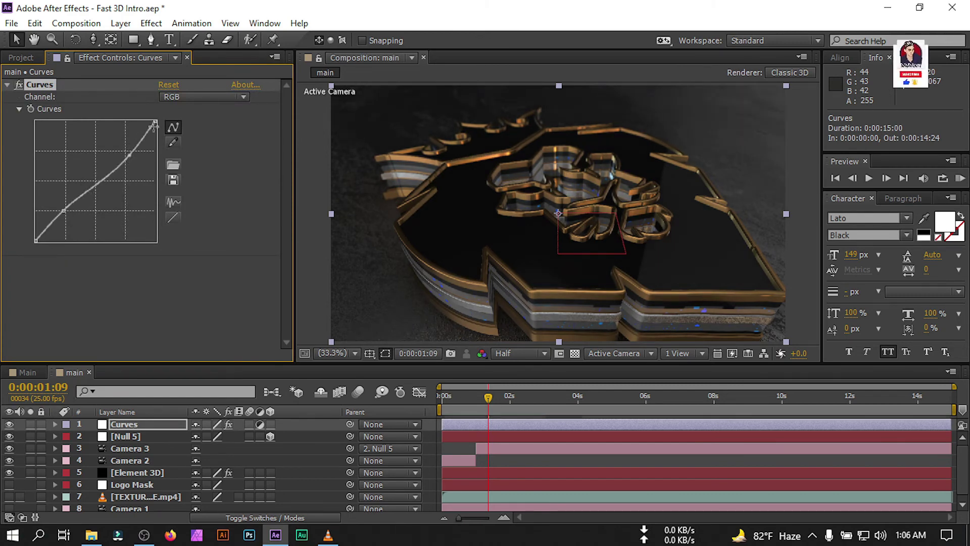
Slightly lift the shadows and lower the highlights of the Blue channel curve, and collapse the Curves effect.
left_click(204, 97)
left_click(202, 158)
left_click_drag(66, 210, 66, 208)
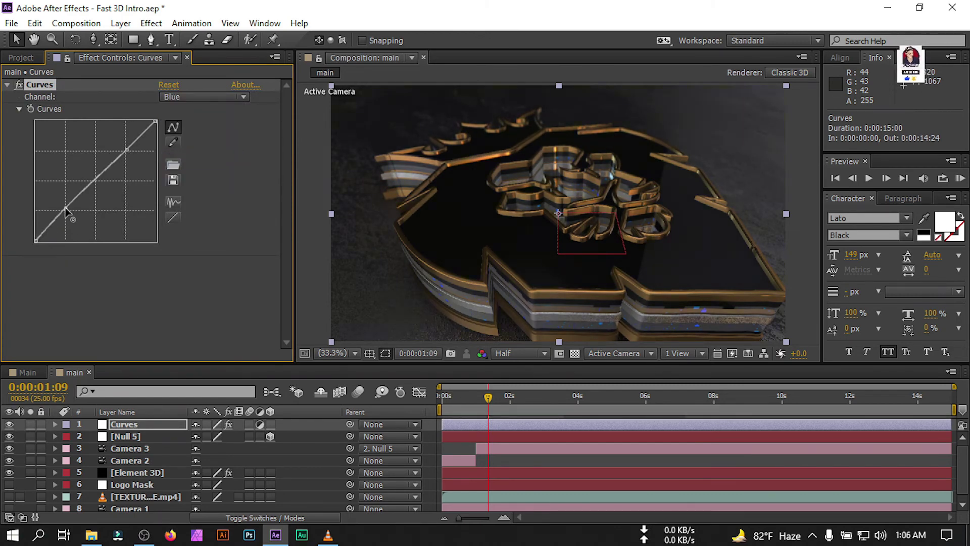
left_click_drag(128, 147, 127, 151)
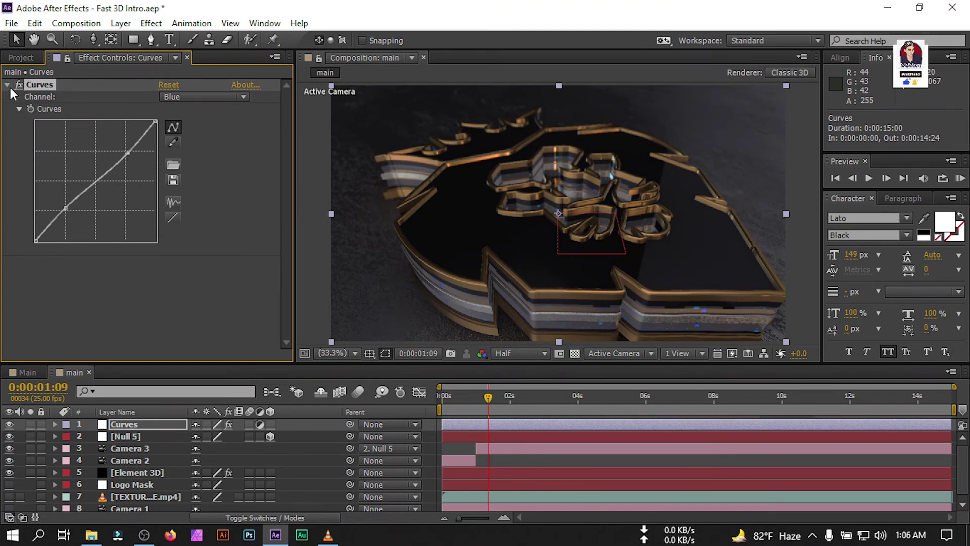
left_click(7, 84)
Add another adjustment layer above the Curves layer and rename it Looks.
left_click(121, 26)
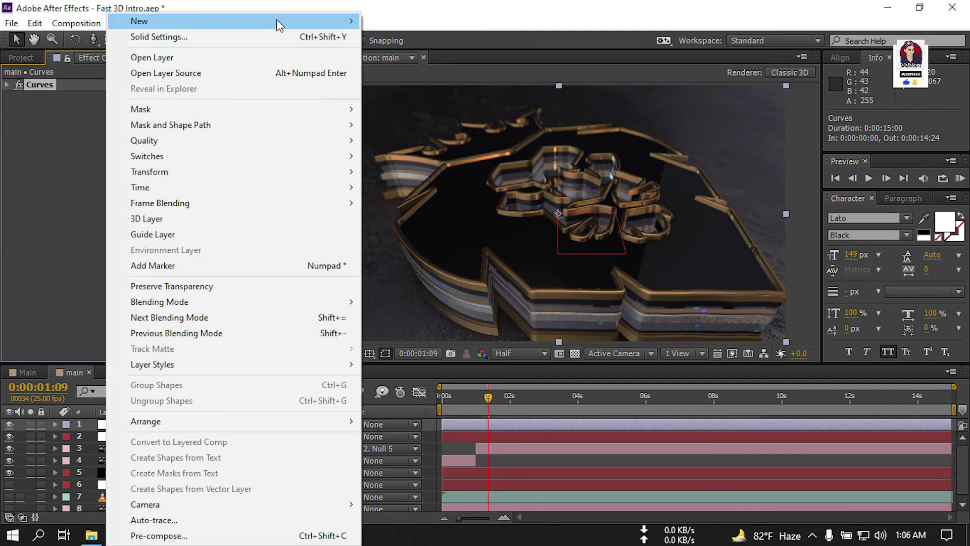
mouse_move(277, 20)
left_click(432, 116)
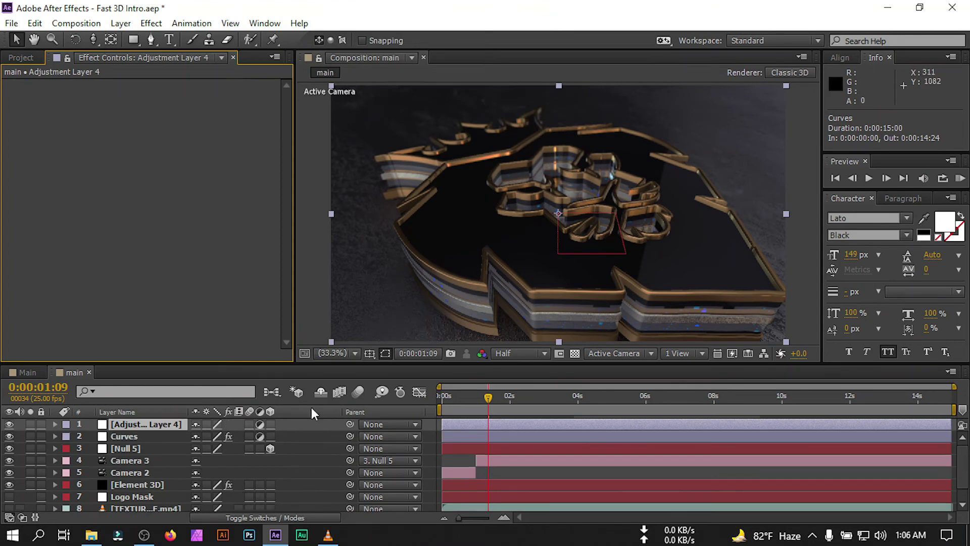
right_click(135, 423)
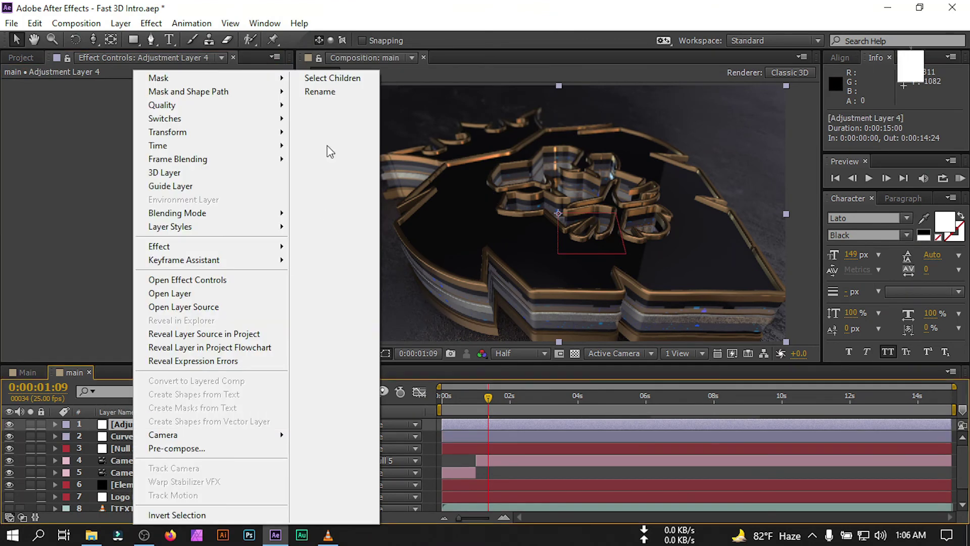
left_click(316, 90)
type("Lo")
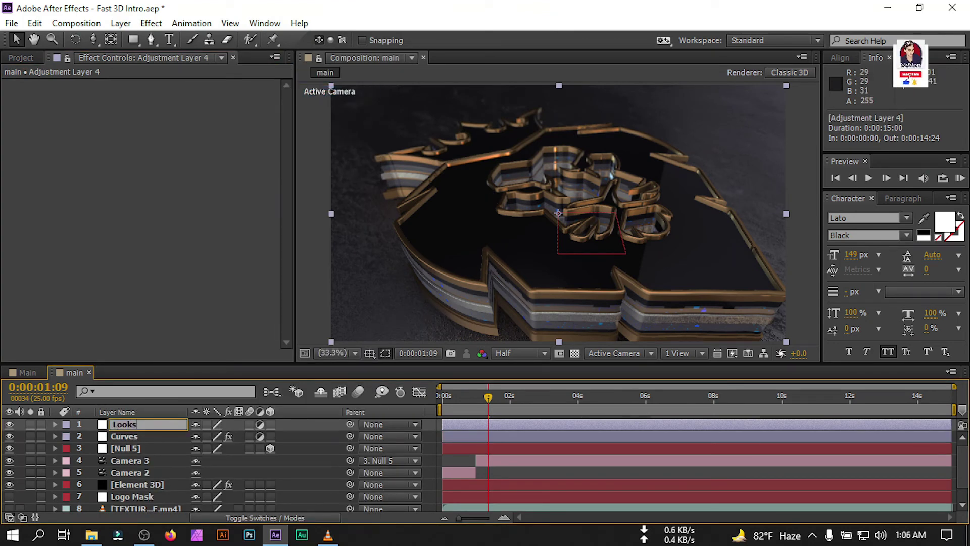
type("oks")
key("Return")
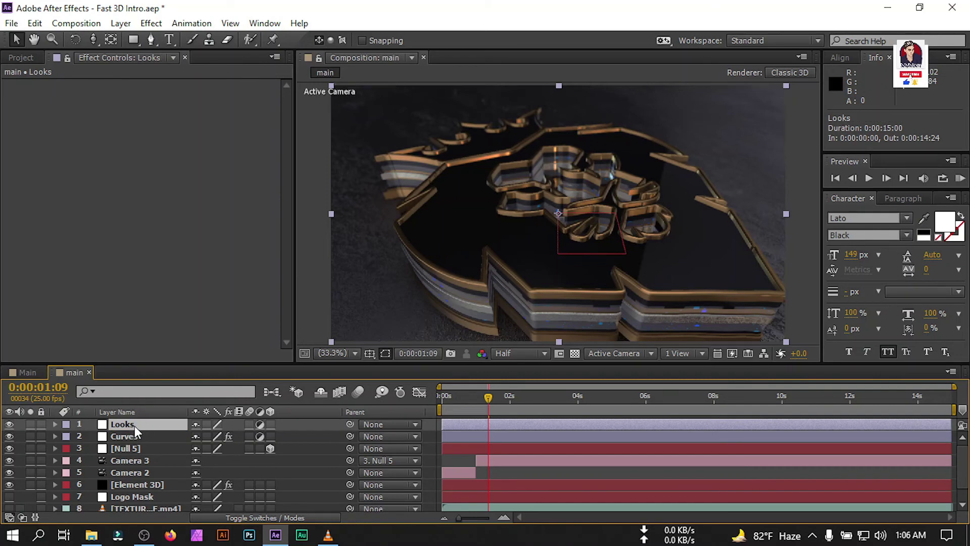
Apply the Looks effect to the Looks layer and give it the Song and Castle look from the Indie category.
key("ctrl+space")
type("loo")
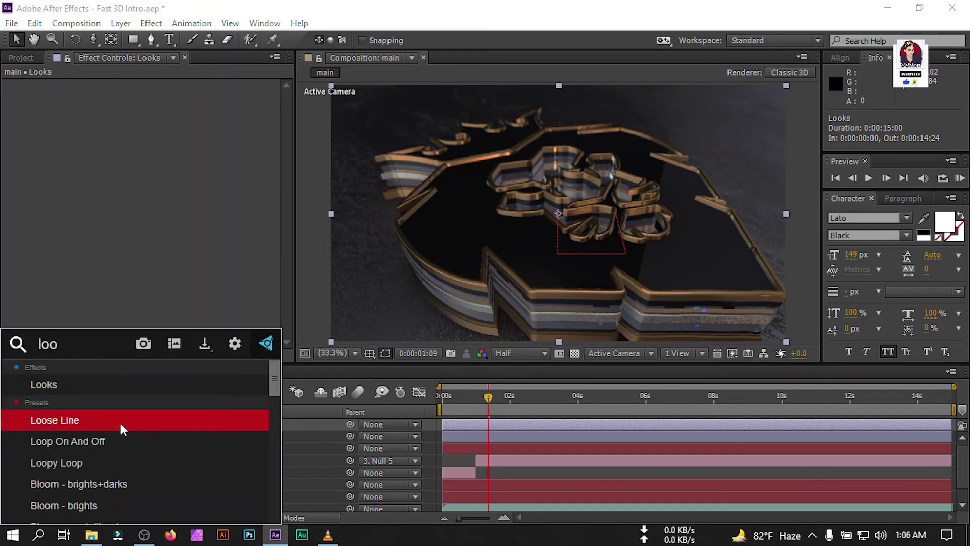
left_click(71, 384)
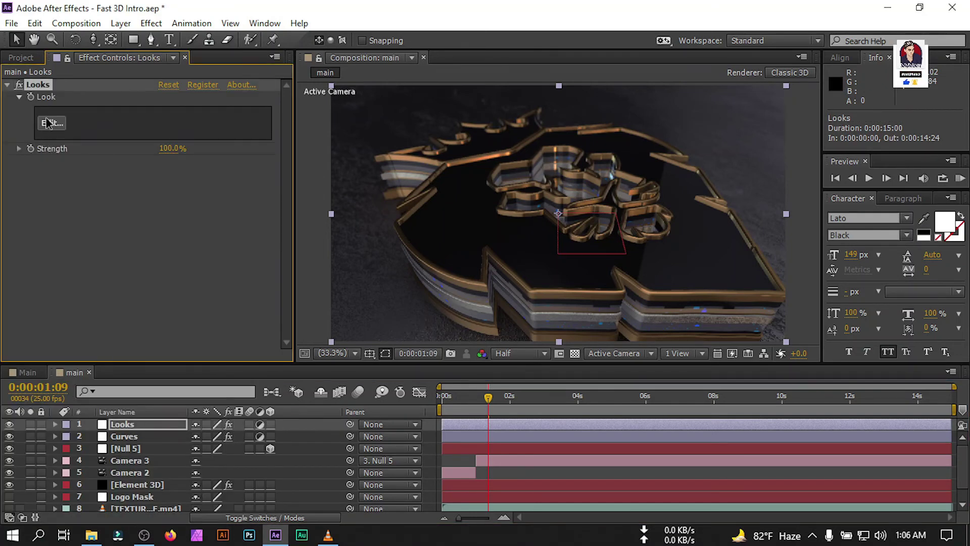
left_click(51, 123)
left_click(276, 273)
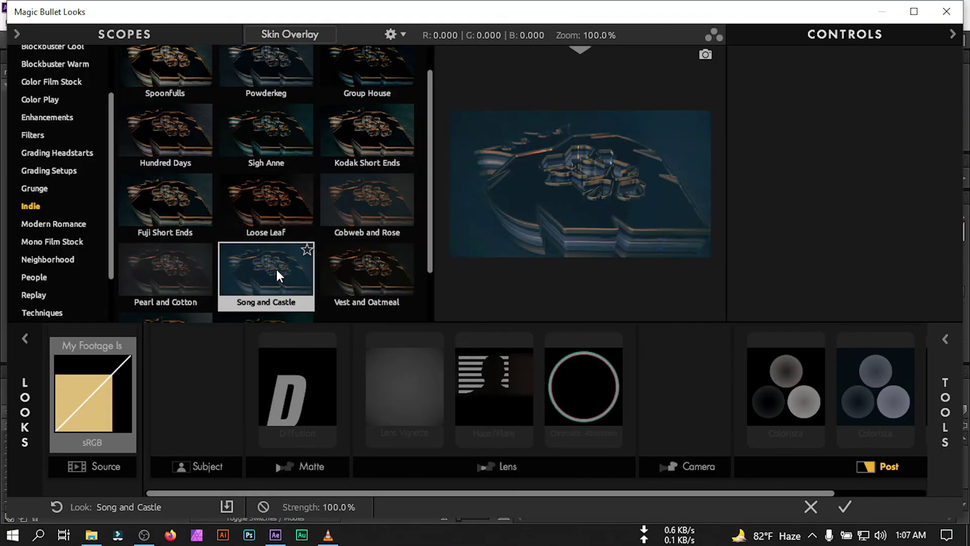
scroll(369, 207, "down", 1)
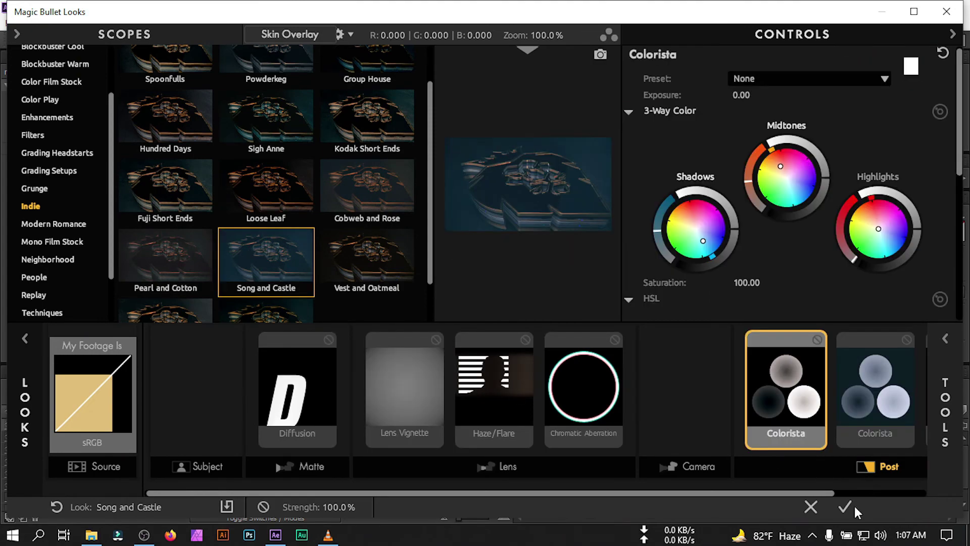
left_click(839, 506)
Set the Looks effect's strength to 85%.
left_click(171, 148)
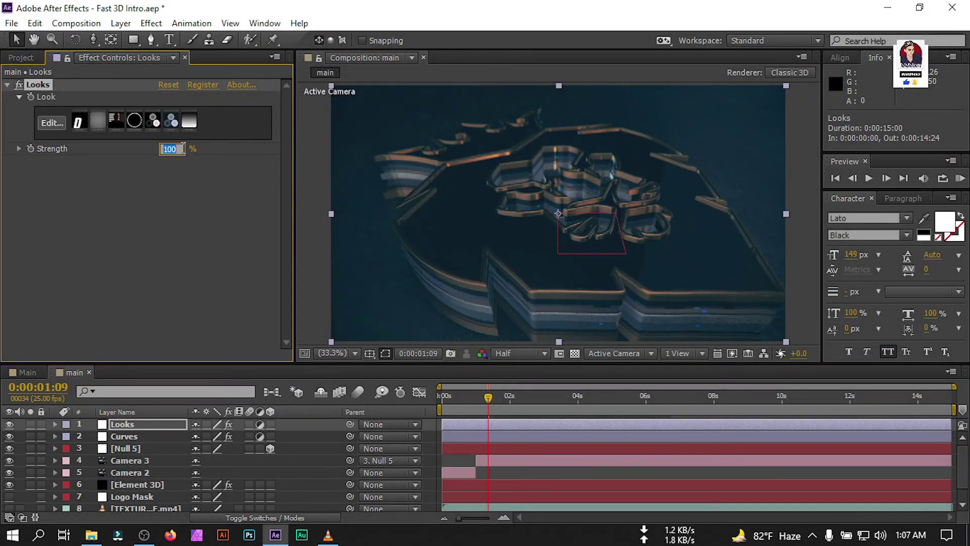
type("85")
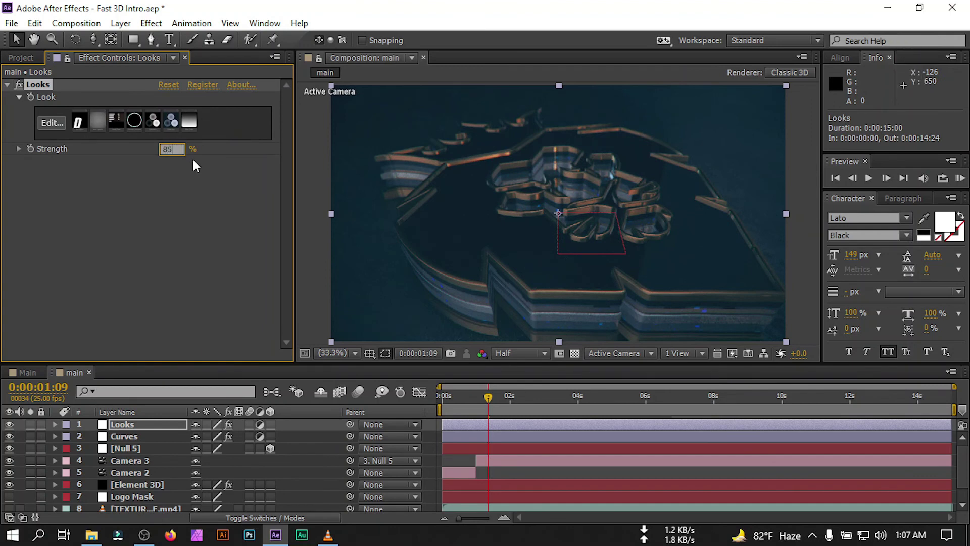
key("Return")
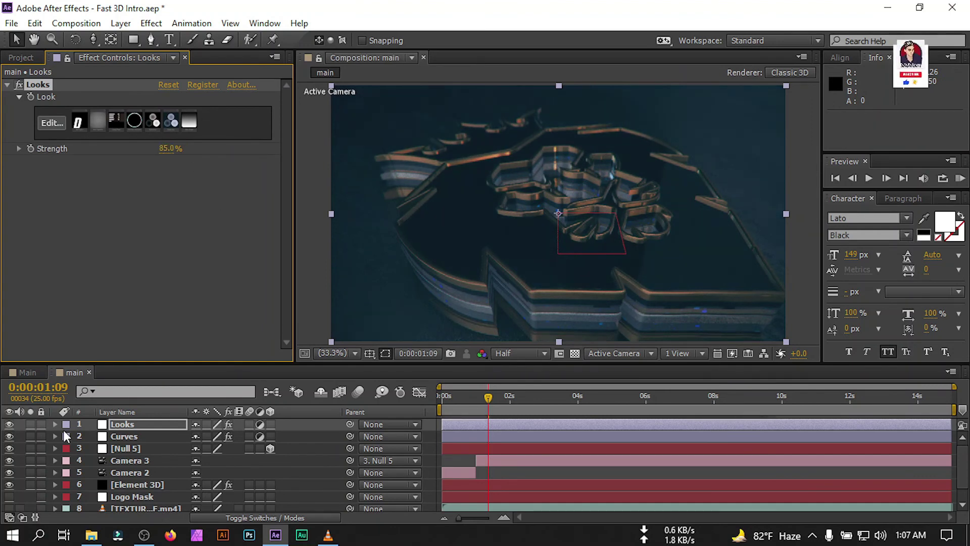
Place OF.jpg directly below the Curves layer in the main composition and set its blending mode to Screen.
left_click(15, 56)
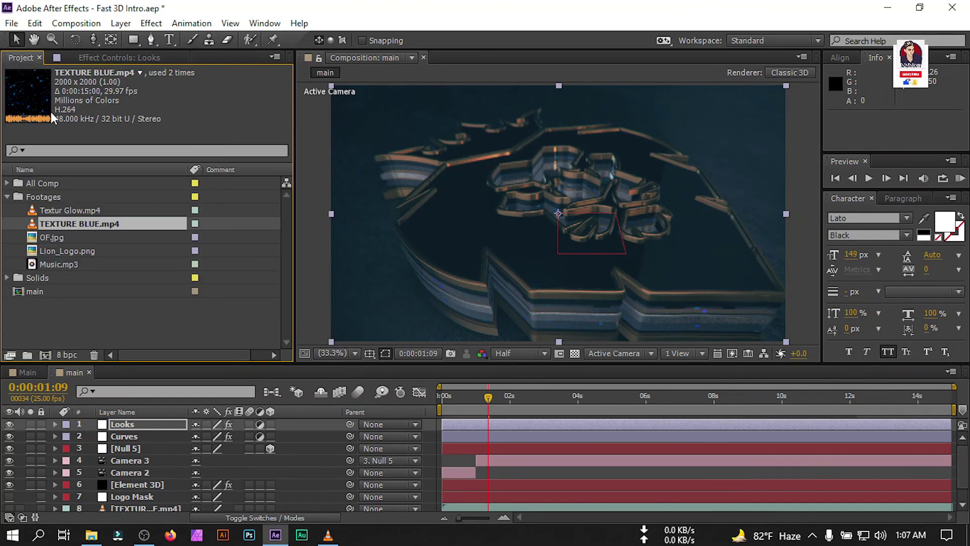
left_click(72, 305)
left_click(52, 236)
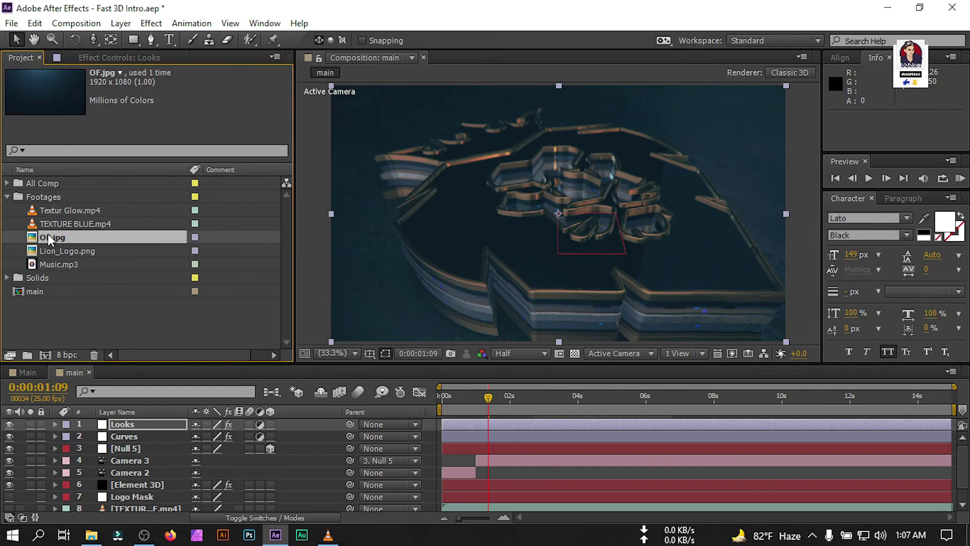
left_click_drag(48, 234, 126, 449)
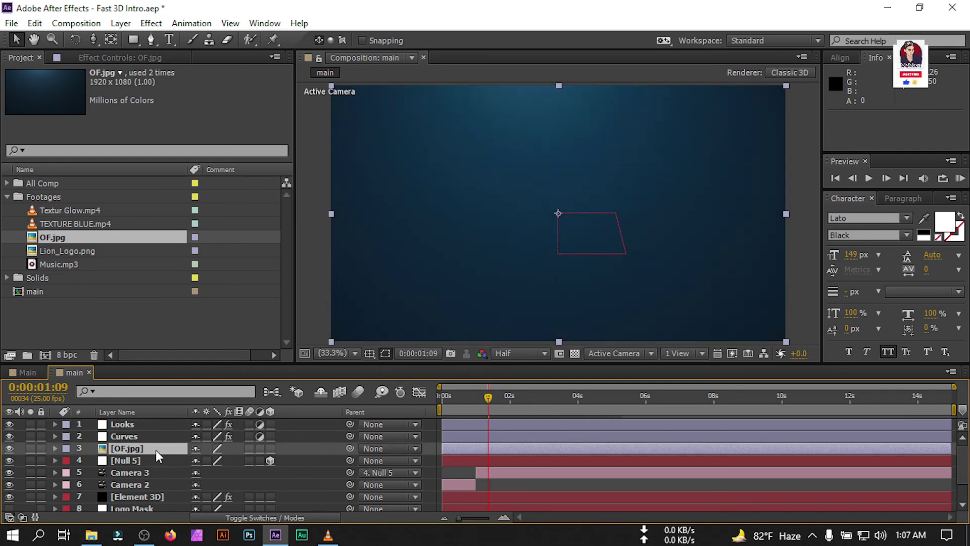
key("F4")
left_click(210, 450)
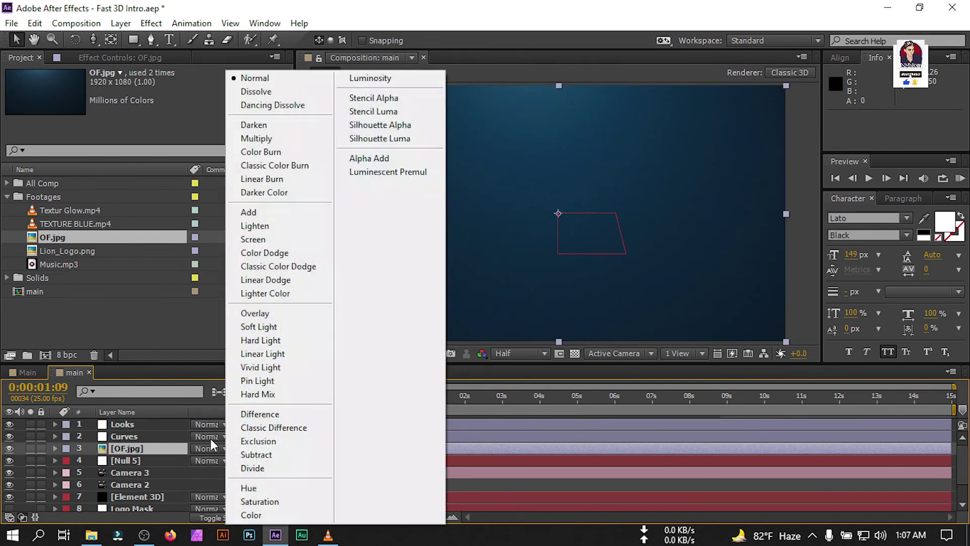
Switch to VLC media player, view the finished intro video full screen for comparison, and return to After Effects.
left_click(328, 534)
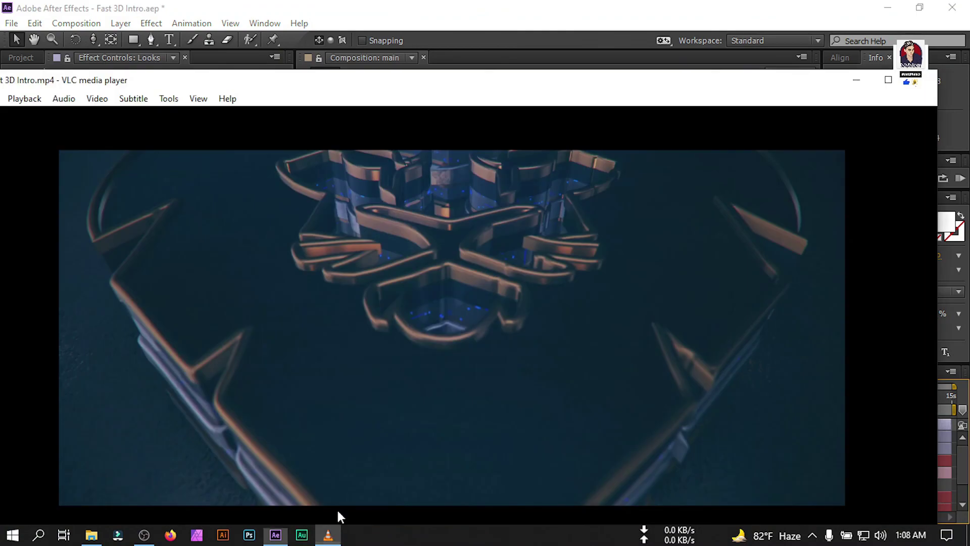
double_click(370, 399)
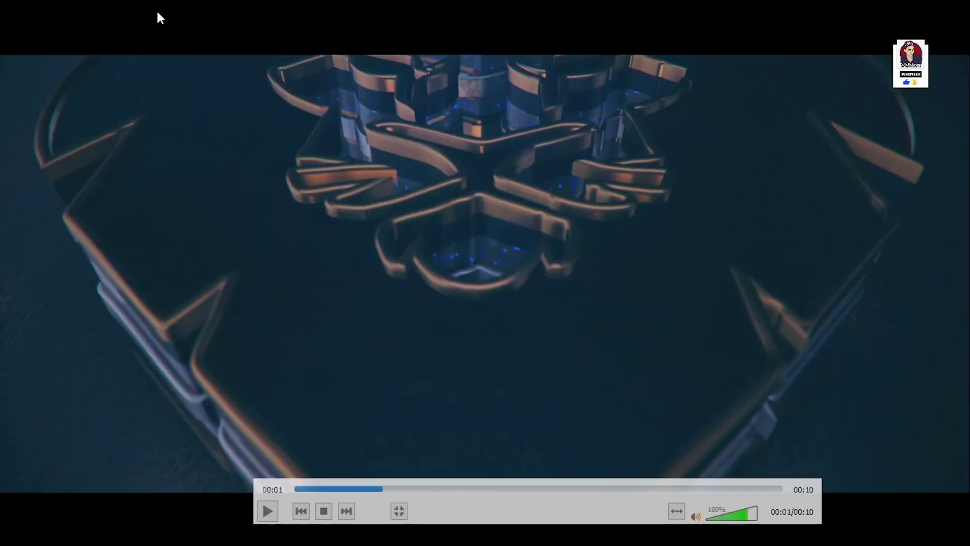
double_click(294, 60)
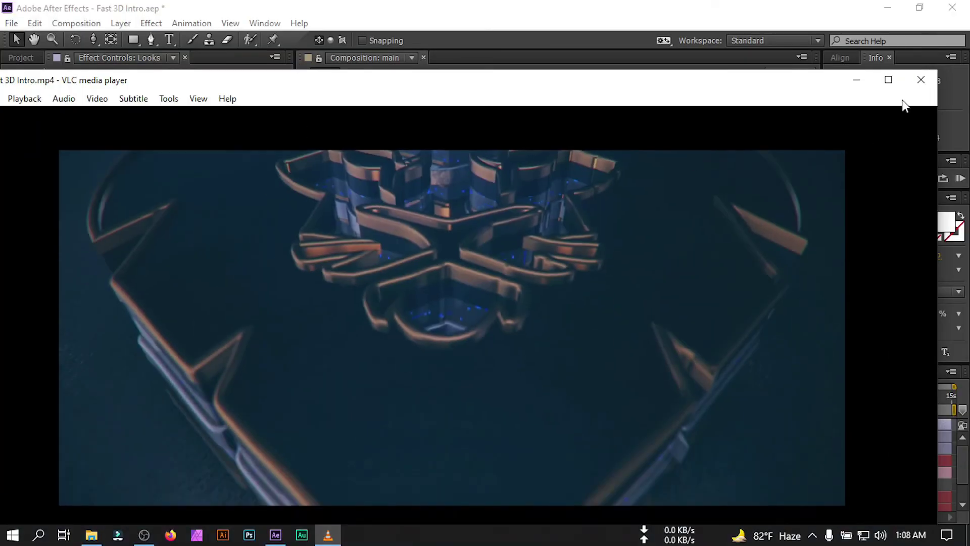
left_click(857, 78)
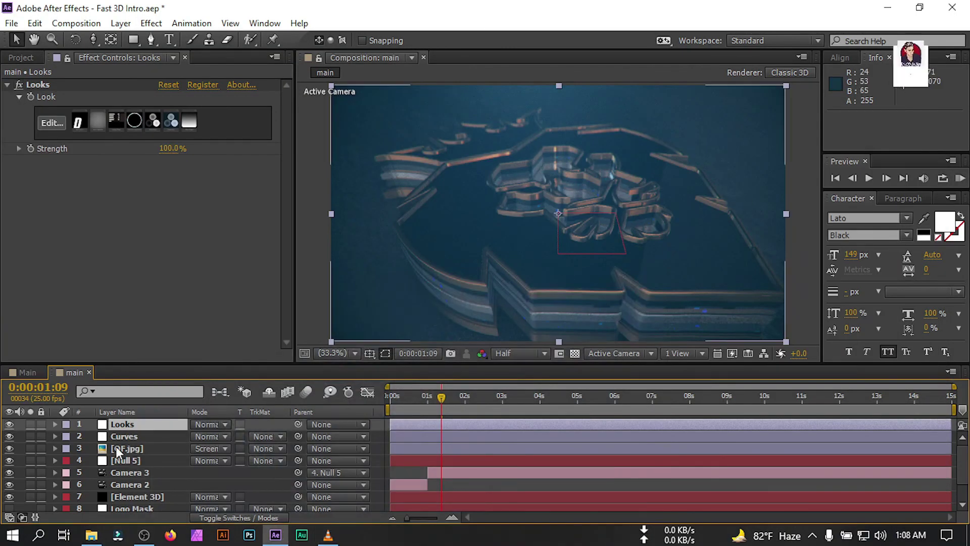
Create a black 1920 x 1080 px solid named Cenematic bar above all other layers.
left_click(120, 23)
mouse_move(242, 26)
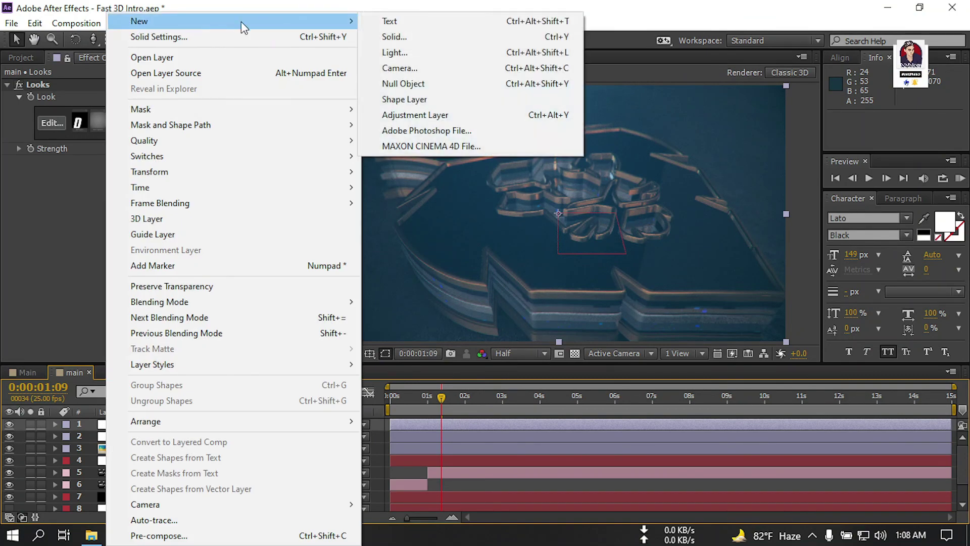
left_click(422, 37)
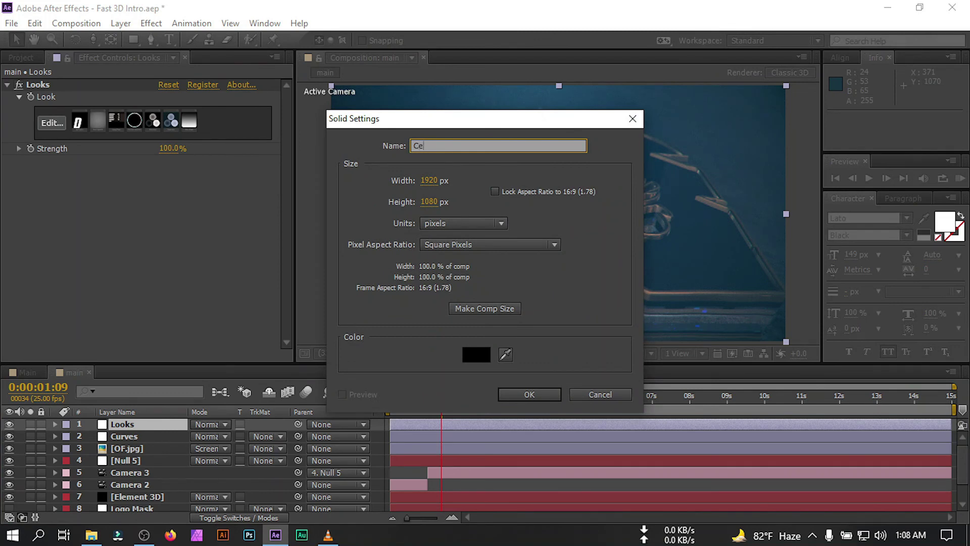
type("nematic bar")
left_click(536, 397)
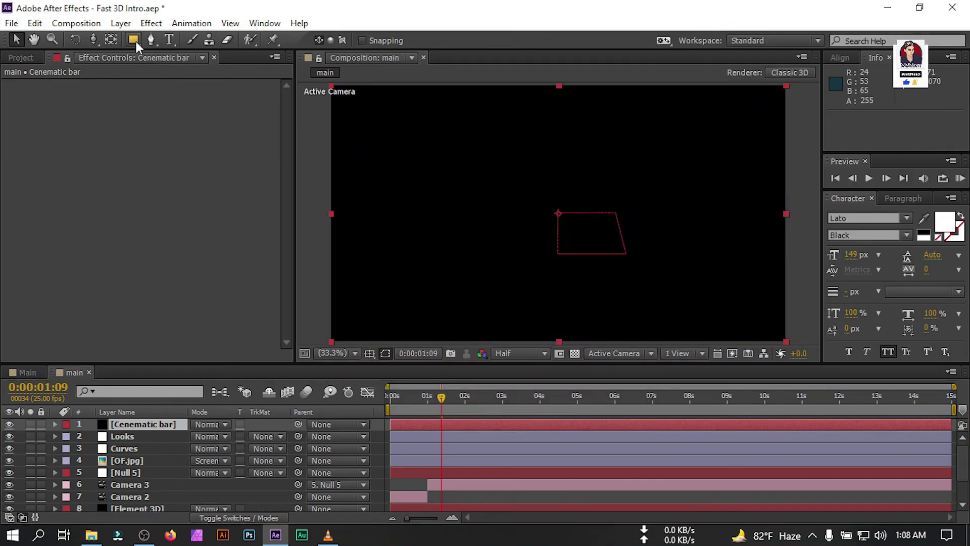
Show the title/action-safe guides and draw a centered rectangular mask about 1962 x 924 px across the Cenematic bar solid.
left_click_drag(135, 42, 151, 41)
left_click(370, 354)
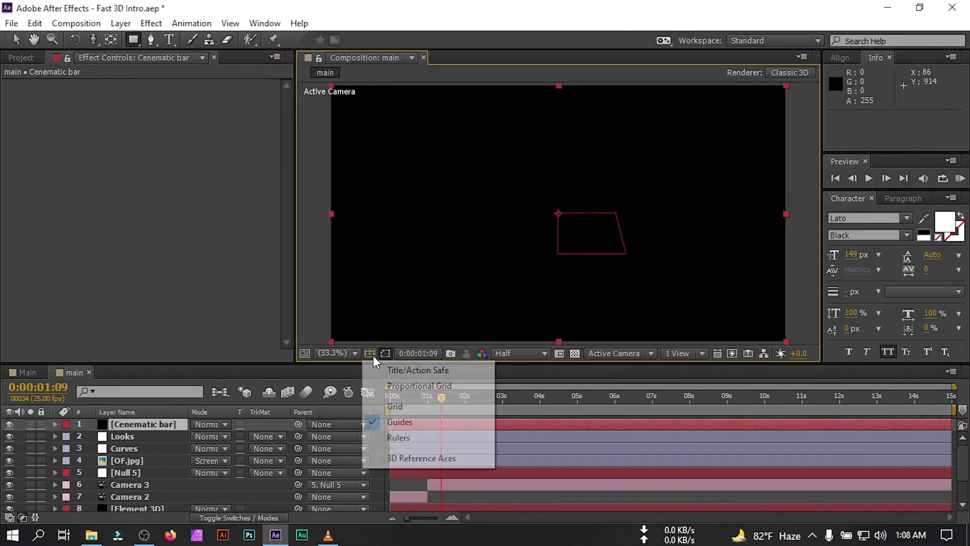
left_click(416, 371)
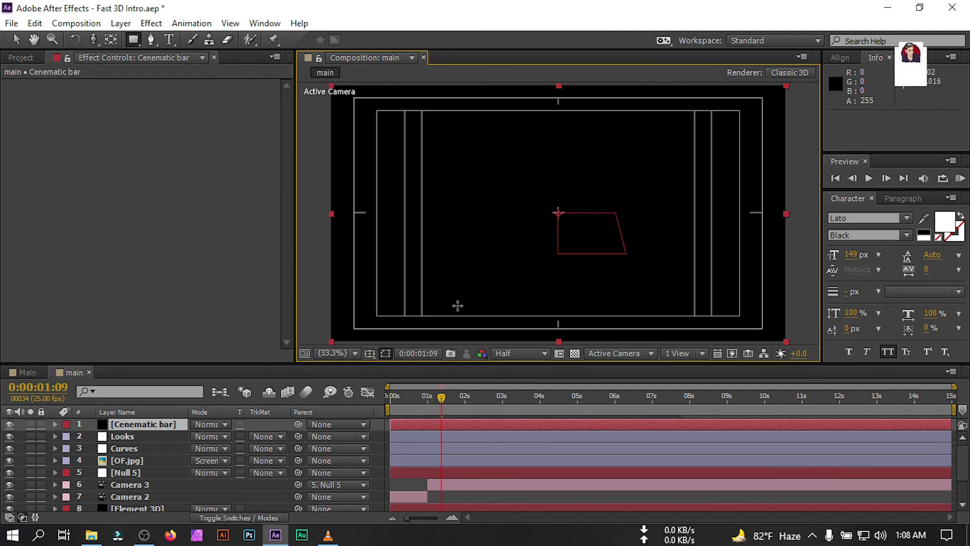
left_click_drag(329, 109, 791, 329)
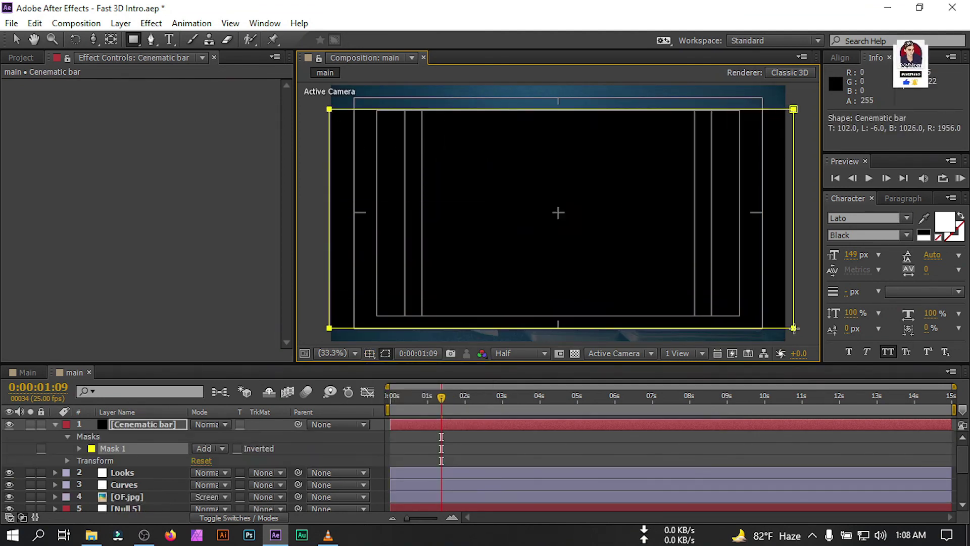
key("space")
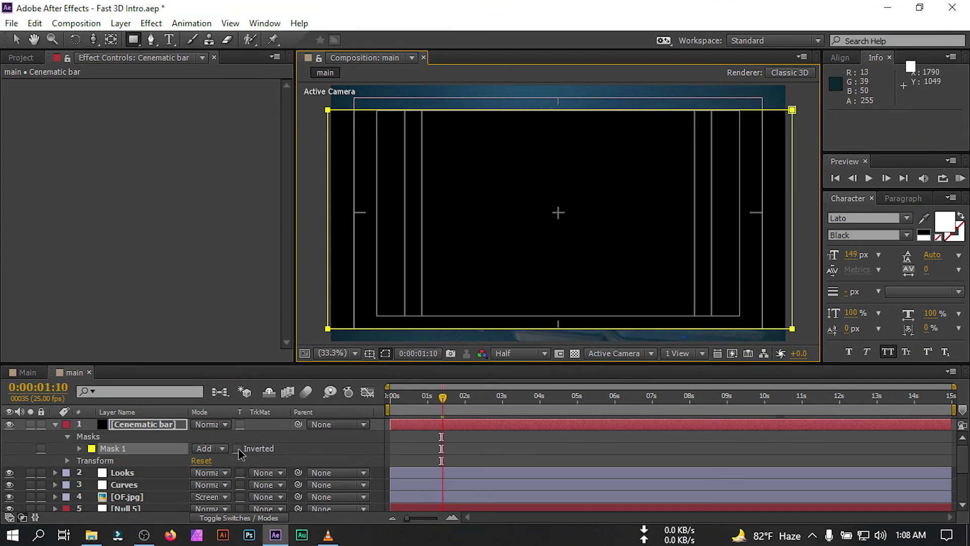
Open the mask mode options for Mask 1 on the Cenematic bar layer.
left_click(205, 448)
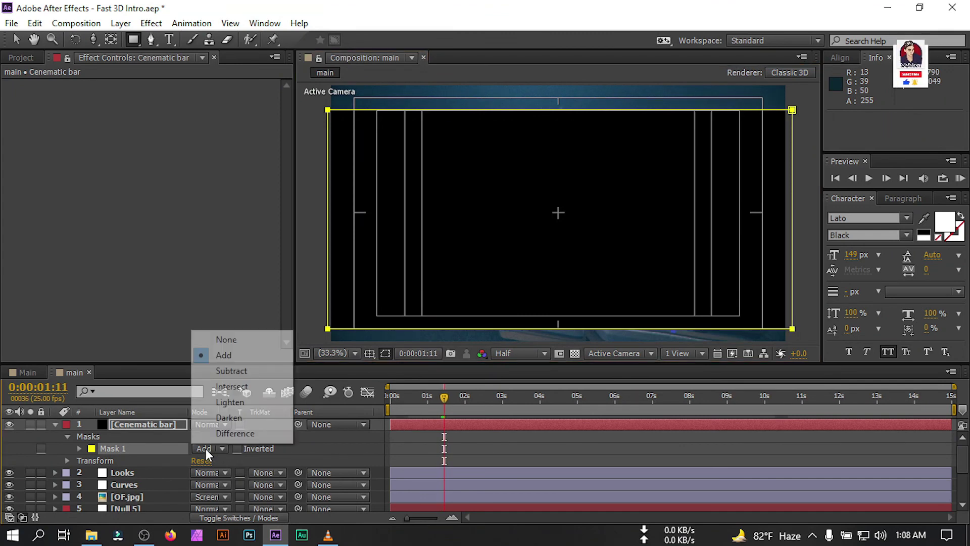